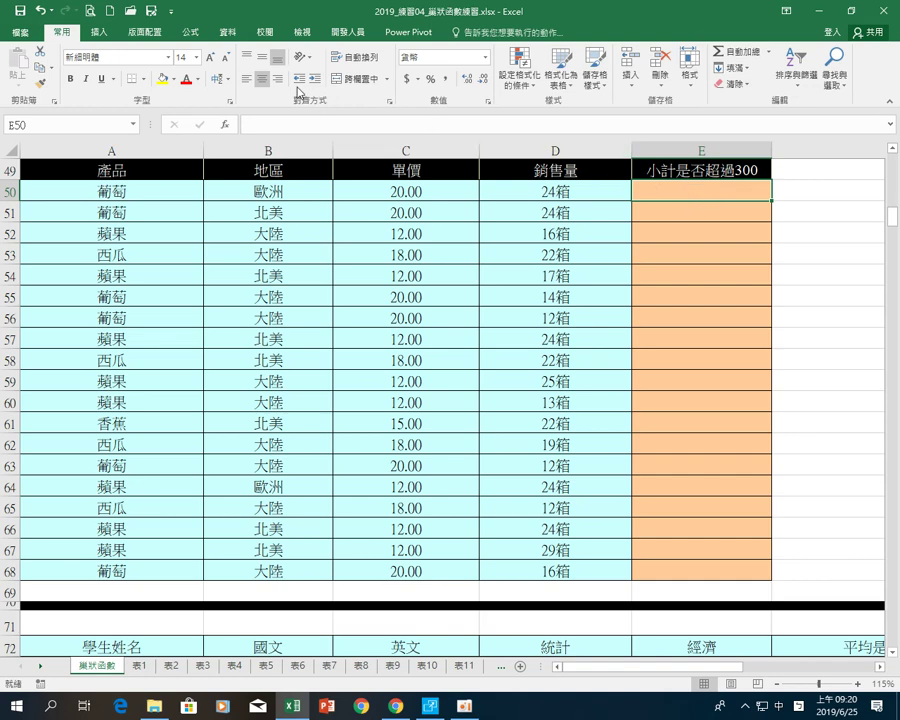
- Start an IF function in cell E50, under 小計是否超過300, and move its arguments dialog clear of row 50
click(192, 34)
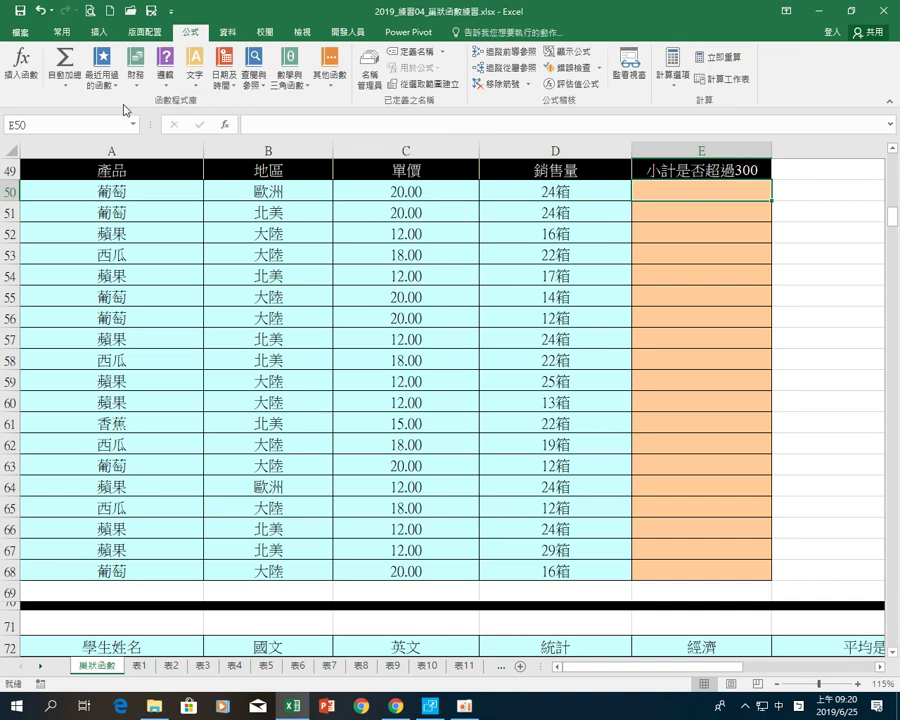
click(102, 78)
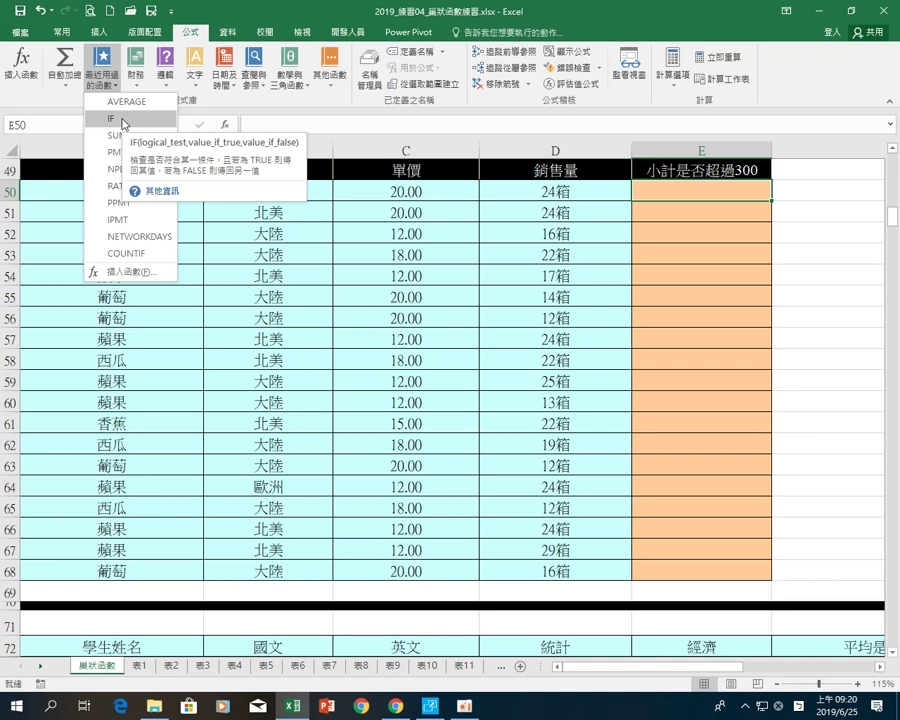
click(124, 124)
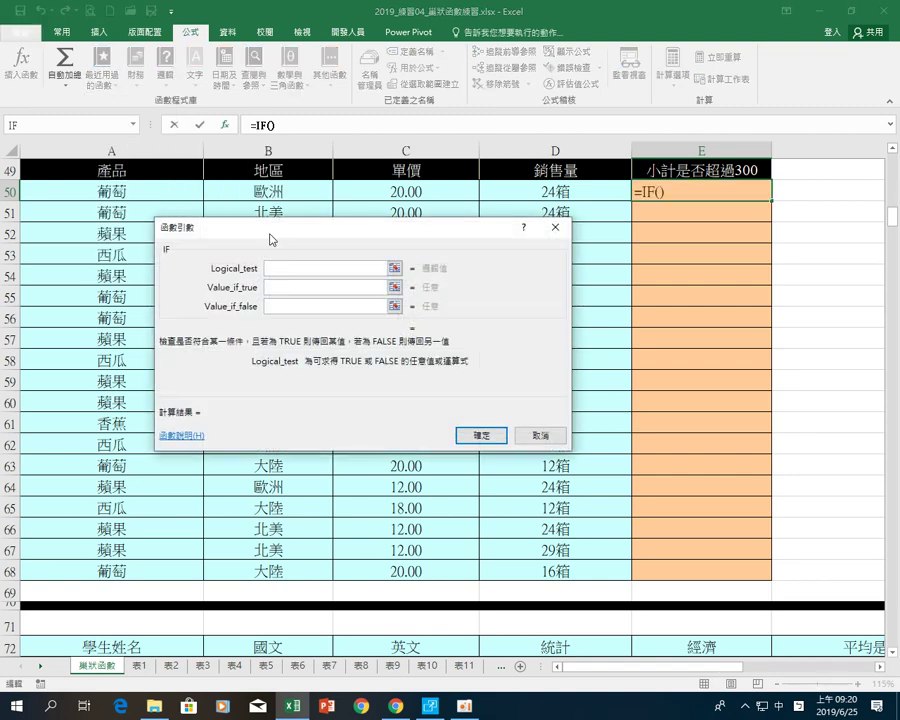
drag(269, 239, 287, 248)
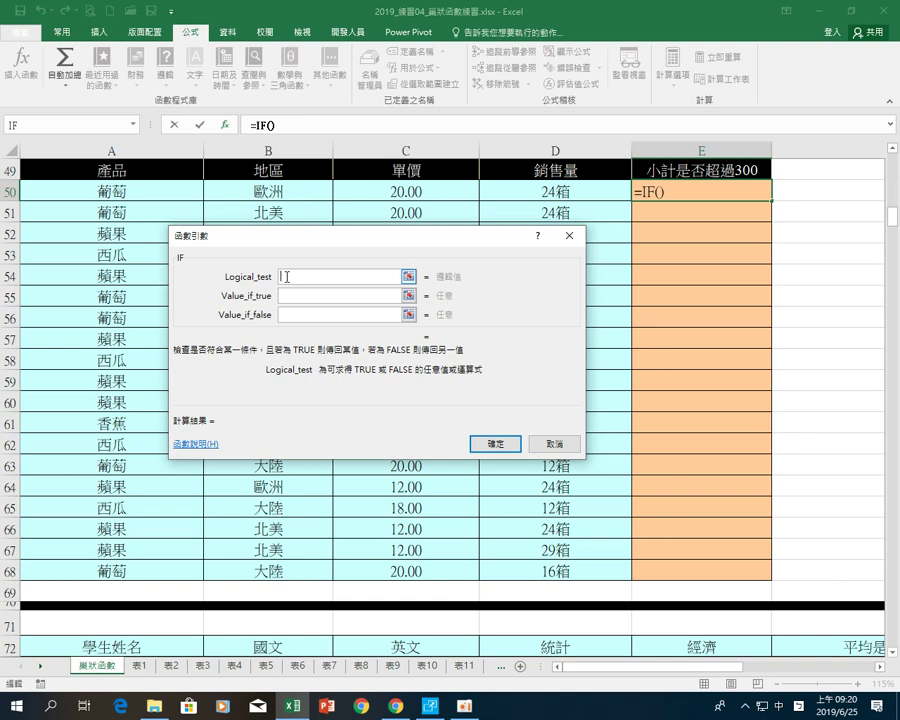
drag(262, 250, 350, 234)
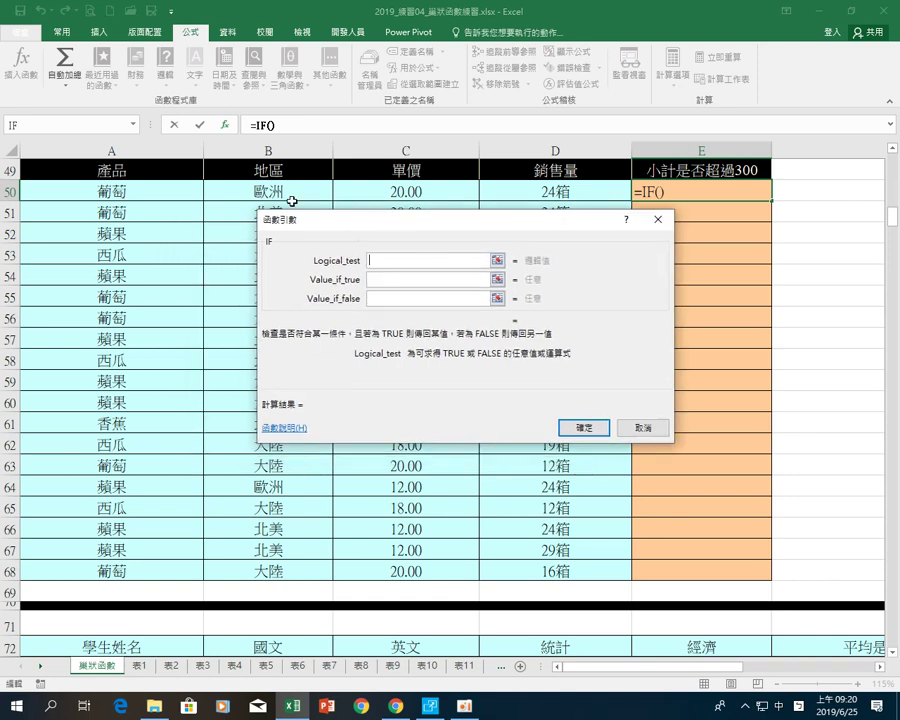
- Open the full function list for nesting a function in the IF's logical test, keeping the category 全部
click(136, 132)
click(134, 126)
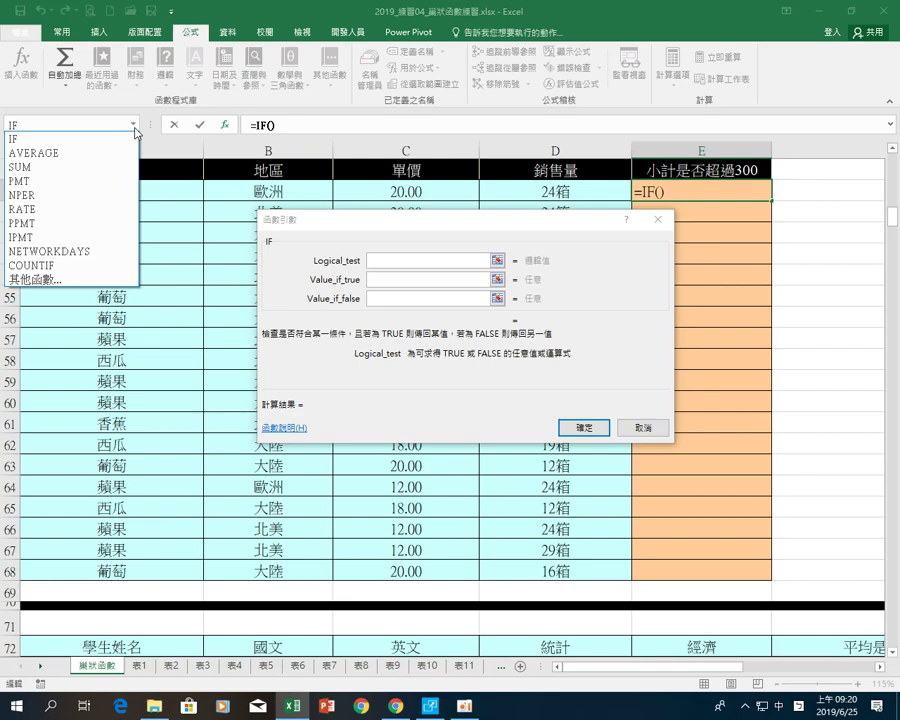
key(super+plus)
key(super+plus)
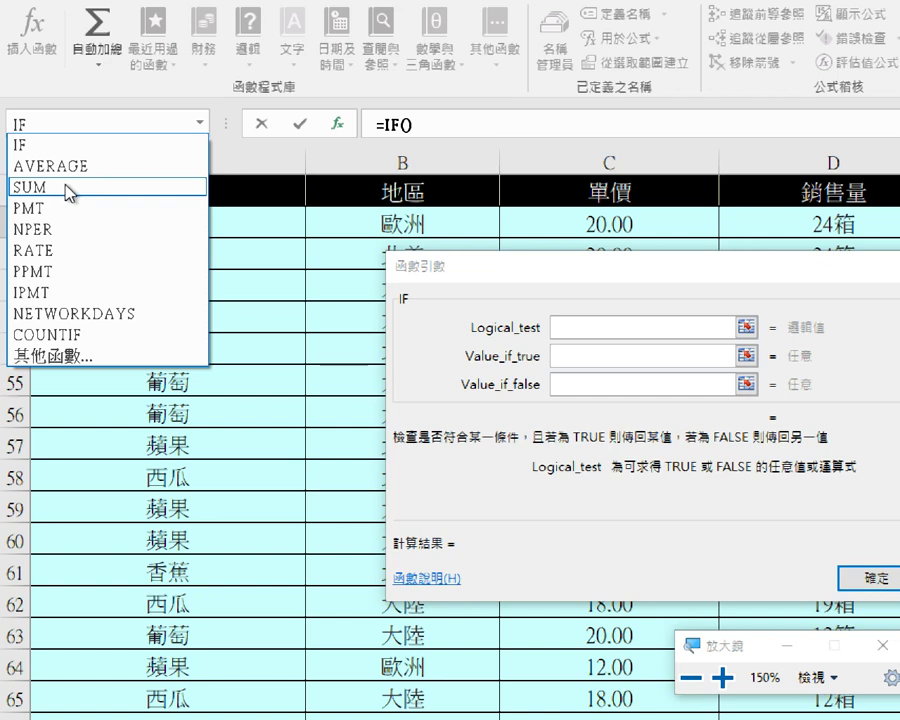
click(63, 357)
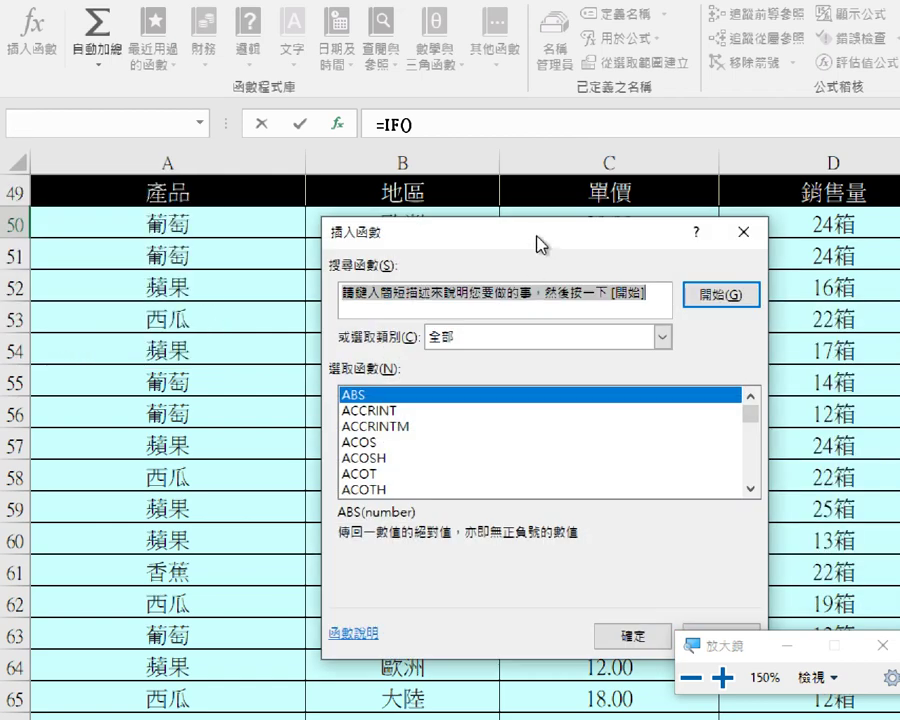
drag(538, 243, 398, 159)
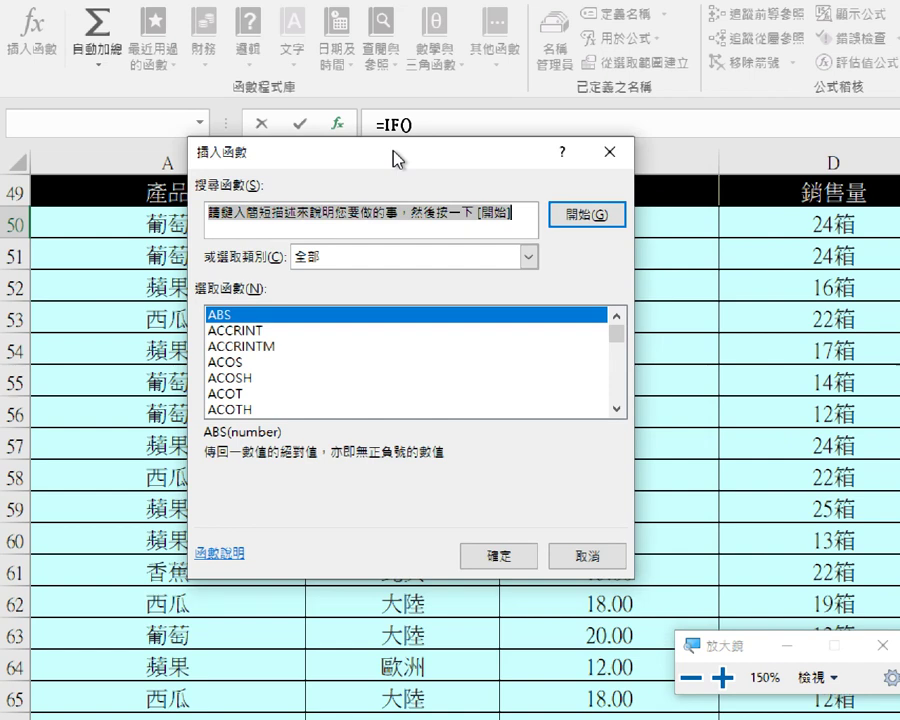
click(530, 262)
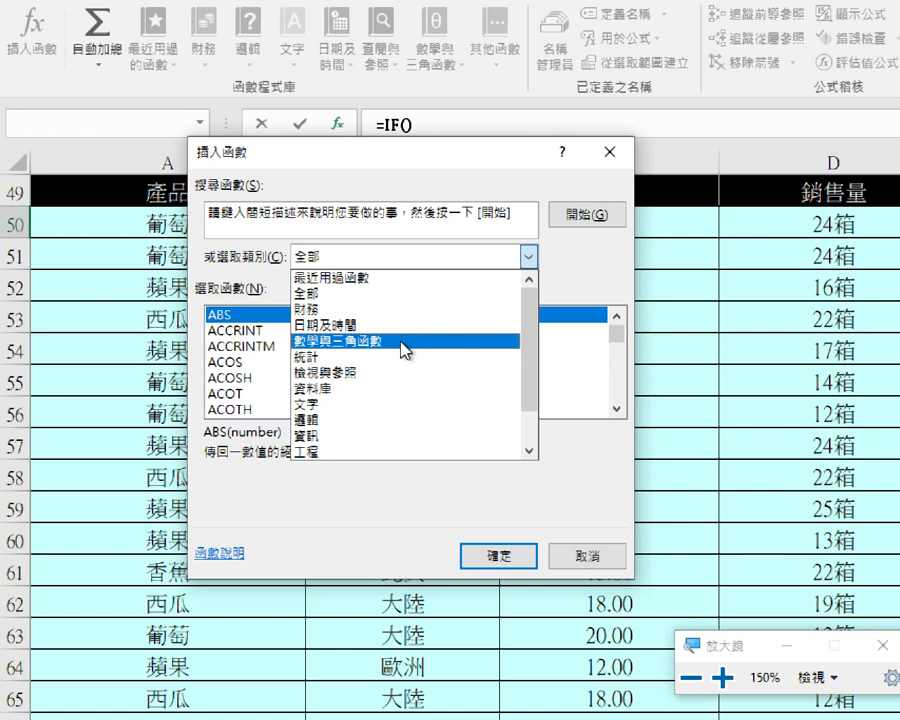
click(390, 262)
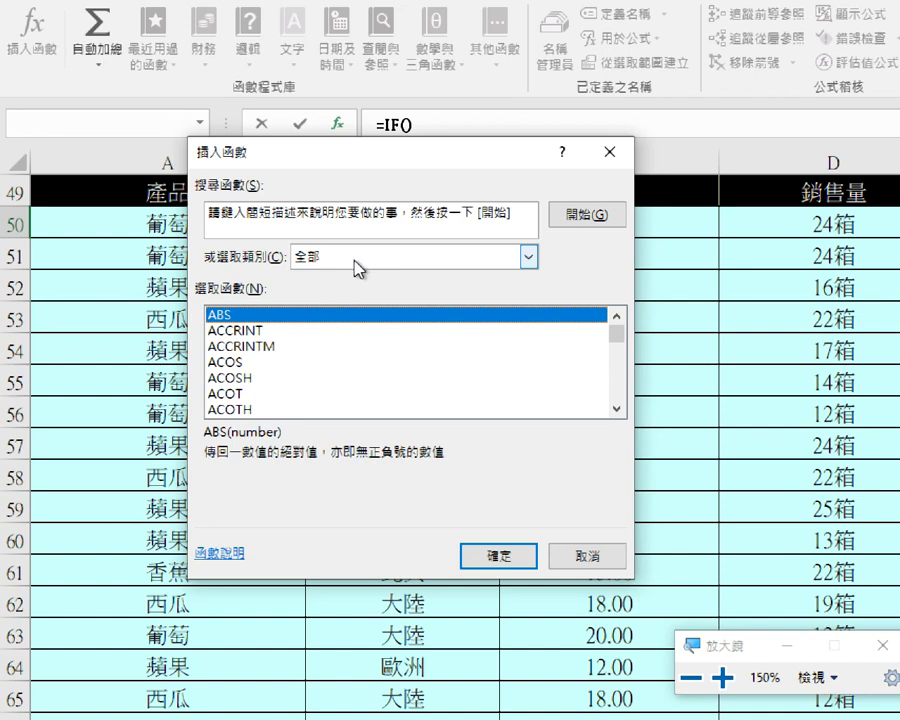
- Find PRODUCT in the function list and nest it inside the IF, with C50:D50 as its range
click(238, 364)
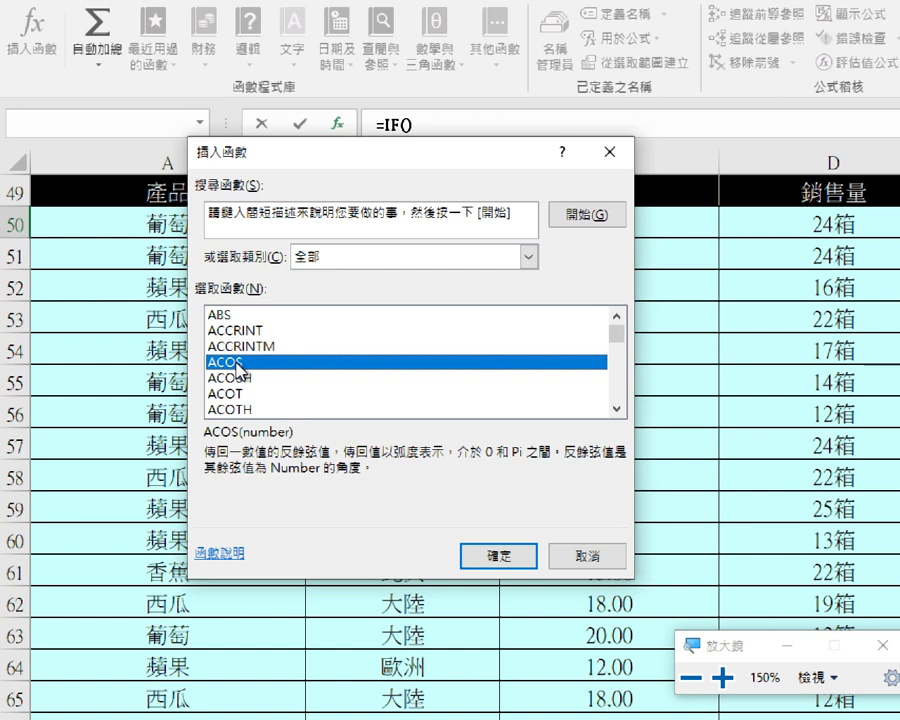
key(p)
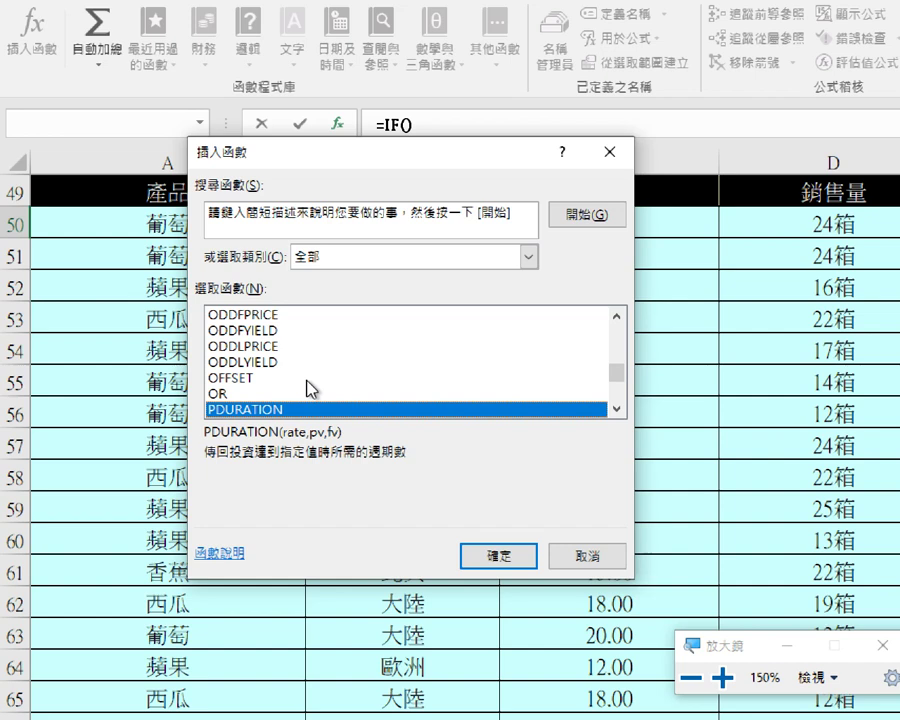
scroll(310, 388, down, 2)
scroll(310, 388, down, 2)
scroll(310, 388, down, 1)
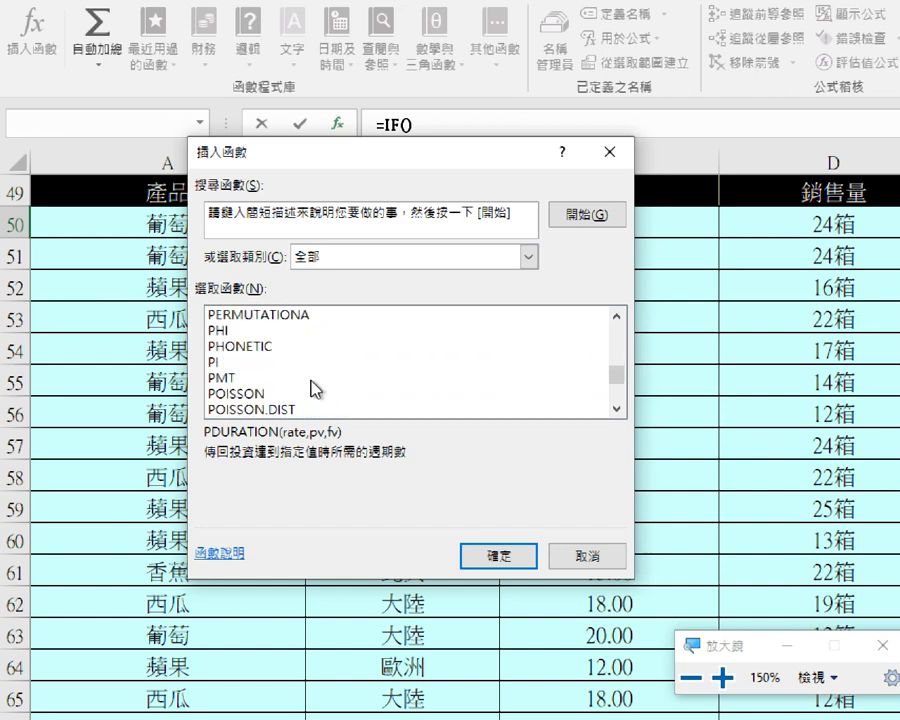
scroll(310, 388, down, 2)
scroll(316, 390, up, 1)
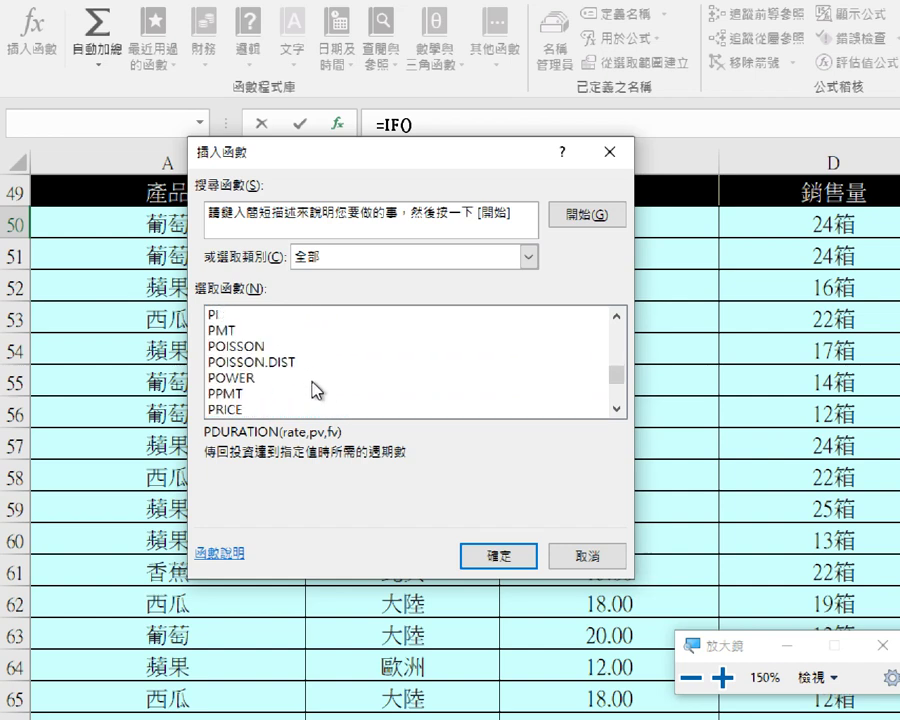
scroll(316, 390, down, 1)
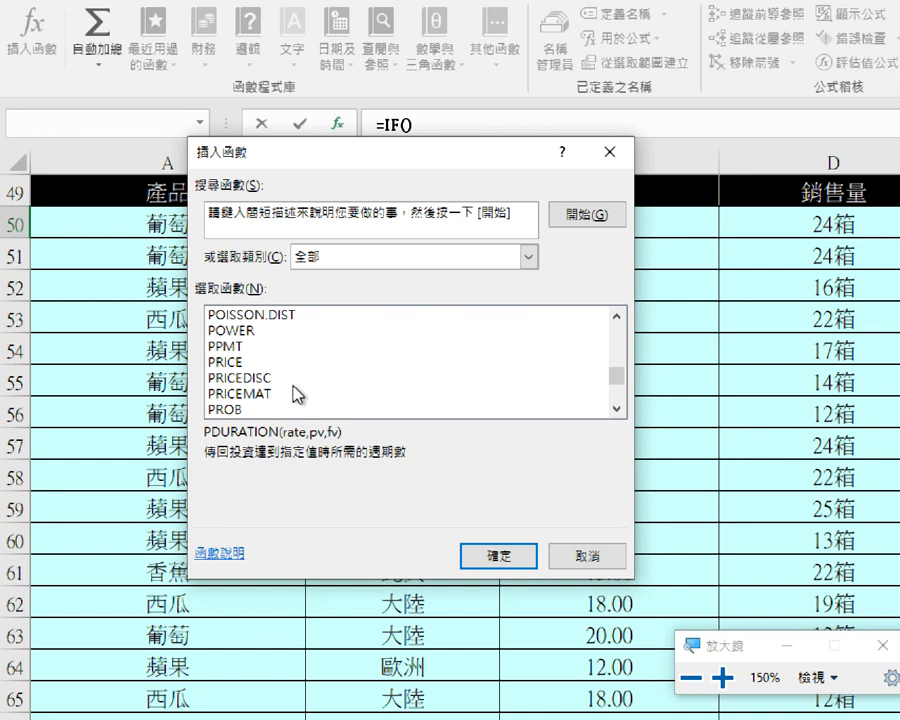
scroll(297, 393, down, 1)
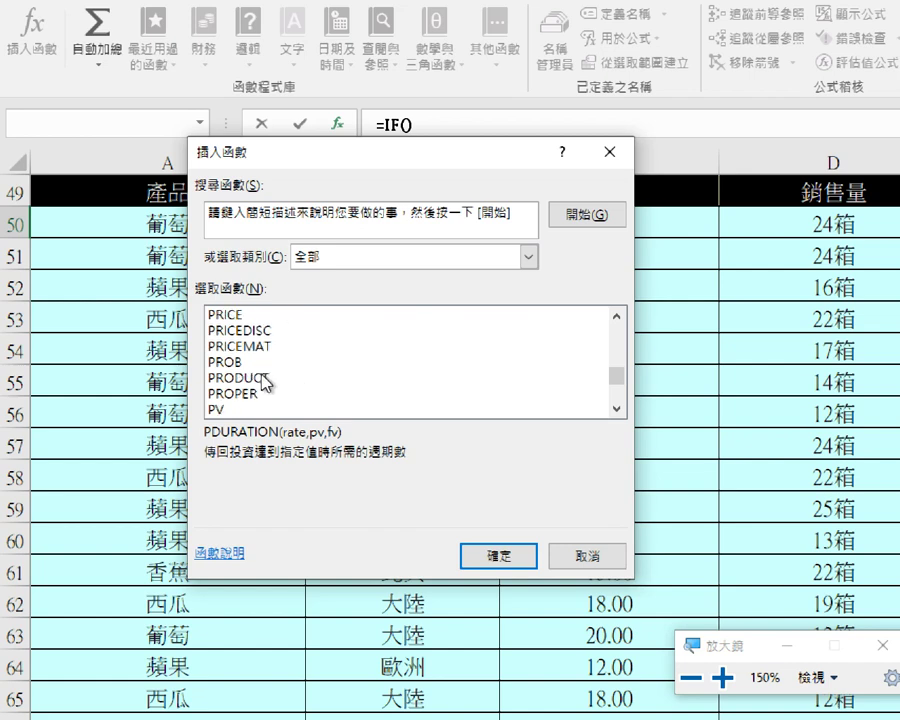
click(263, 378)
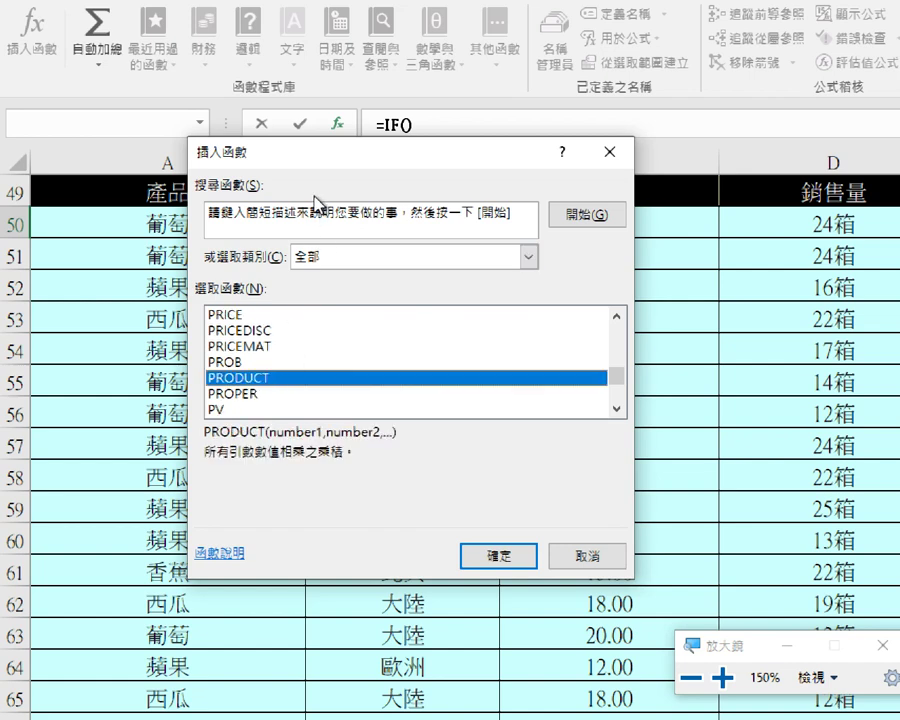
click(288, 217)
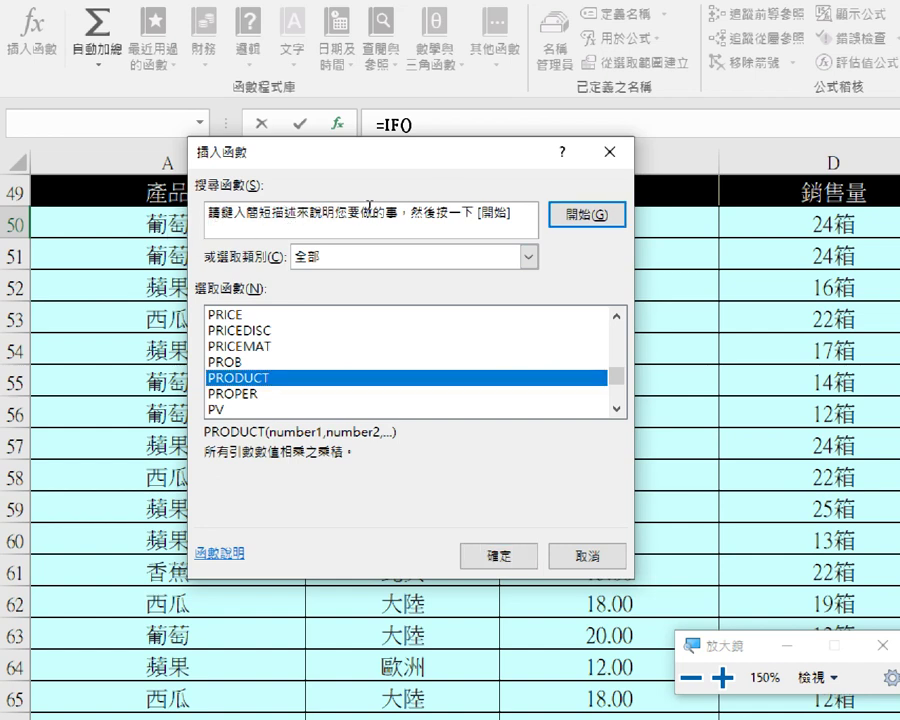
drag(218, 216, 519, 211)
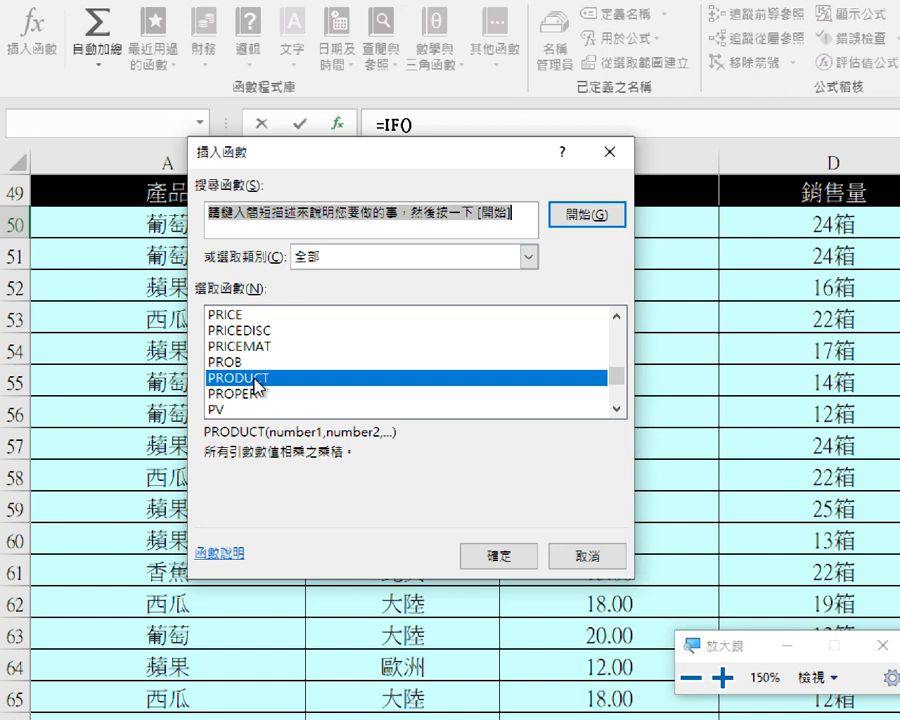
click(512, 568)
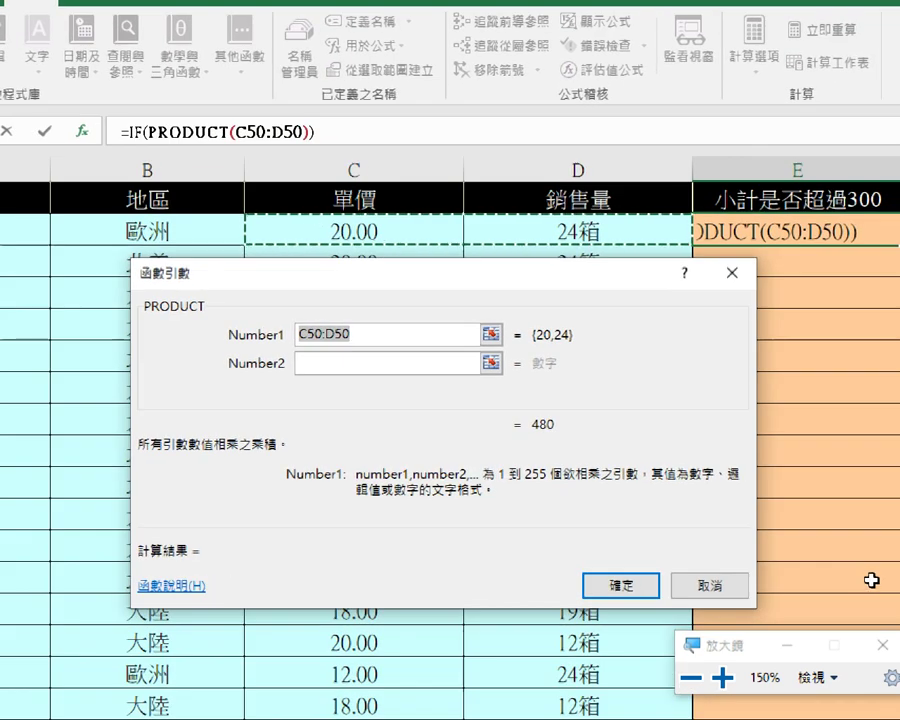
- Return to the IF arguments and complete the logical test as PRODUCT(C50:D50)>300
drag(412, 434, 491, 451)
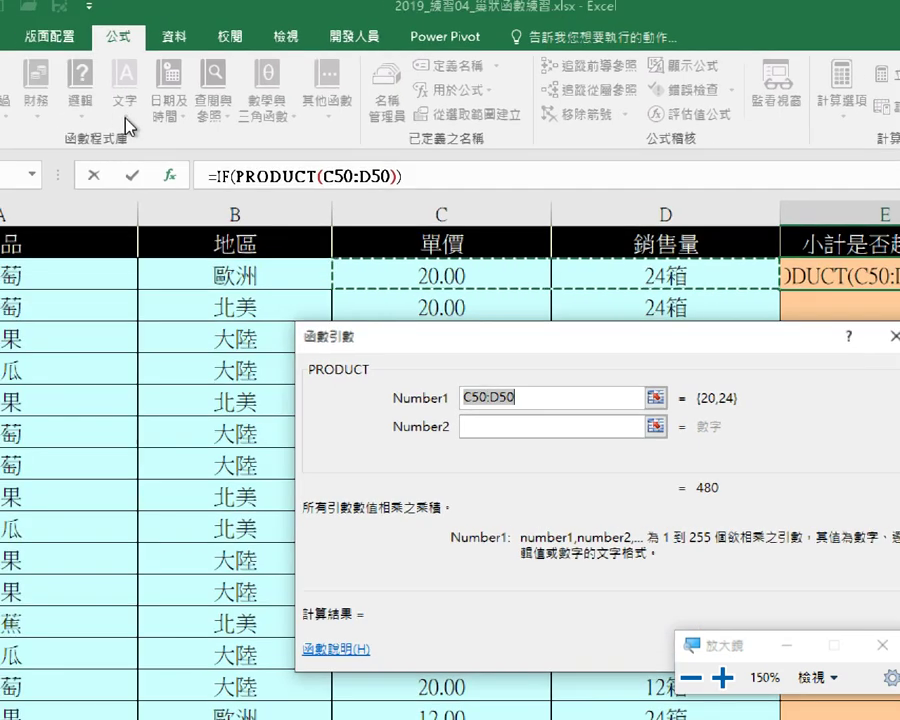
click(224, 176)
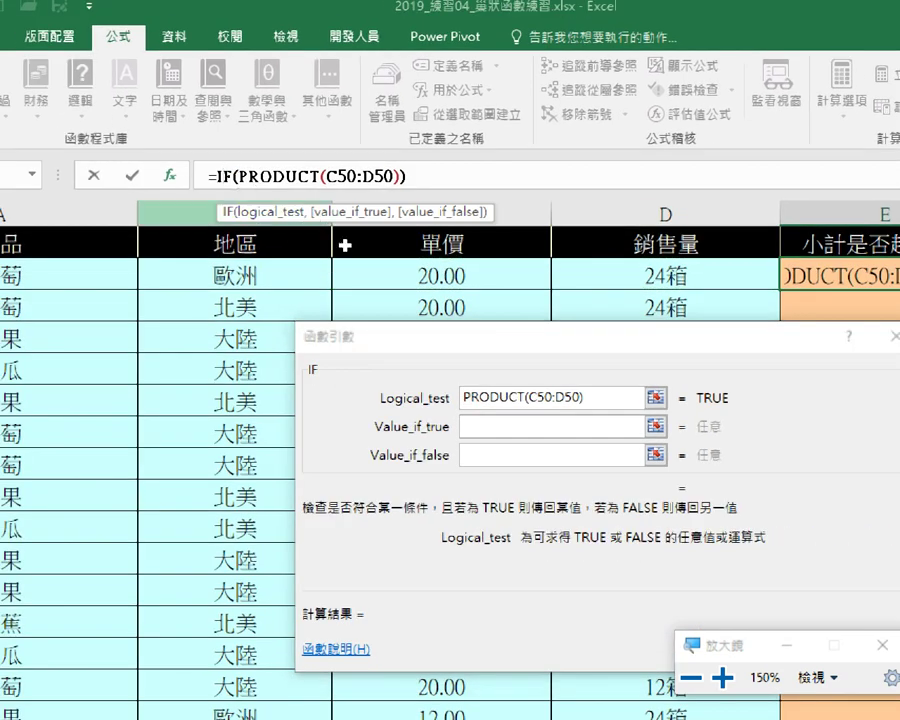
drag(392, 346, 281, 255)
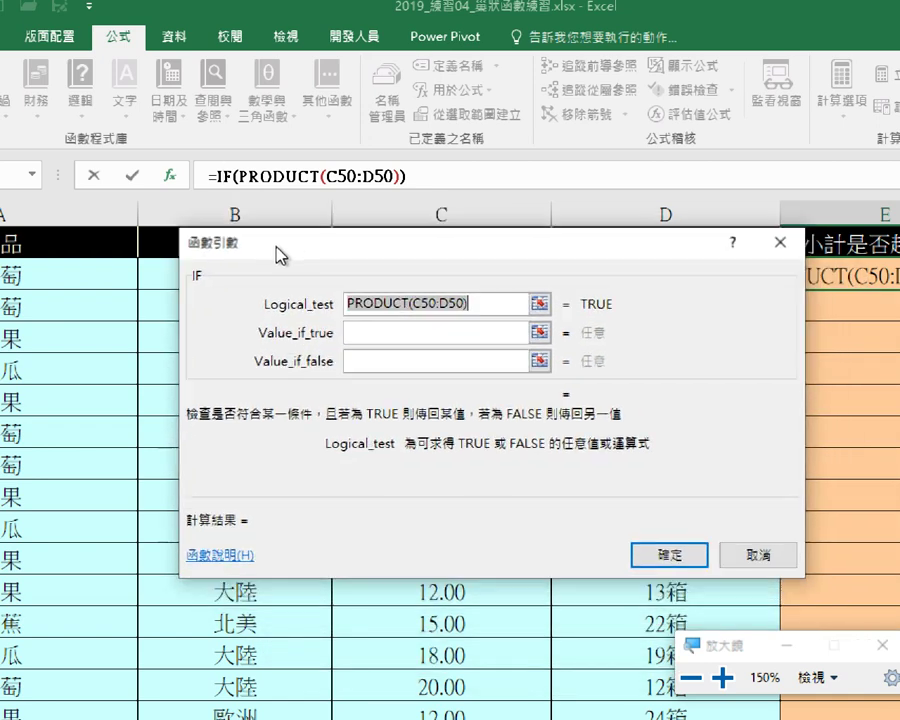
click(485, 305)
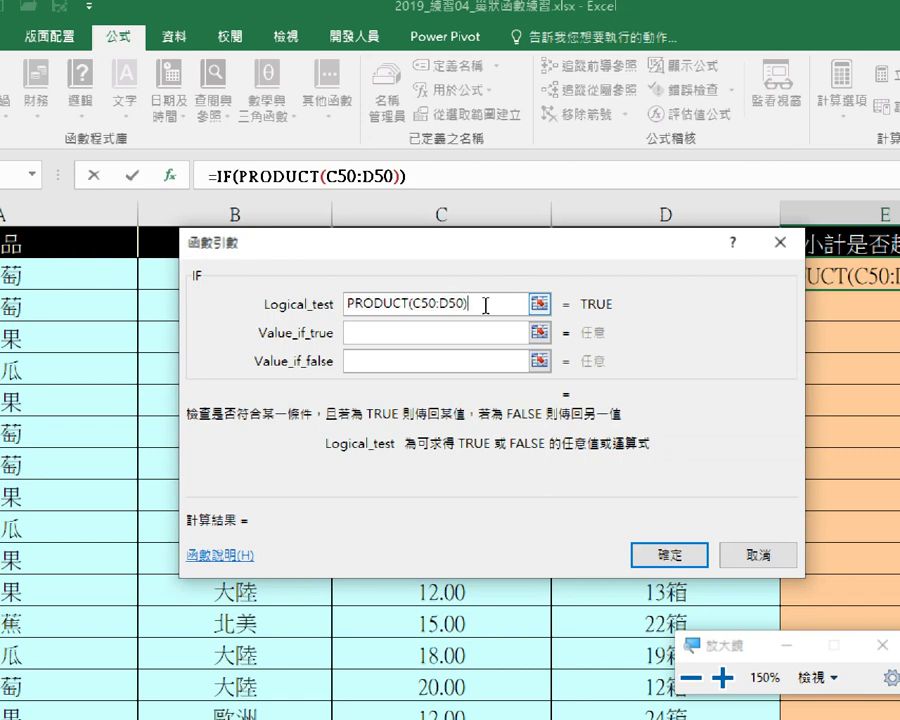
text(>)
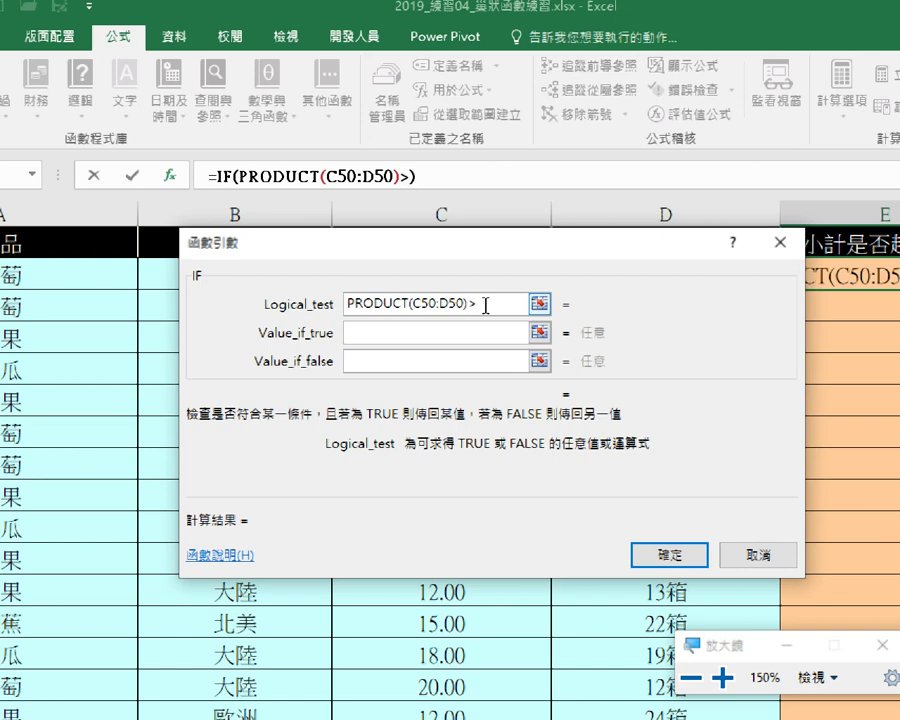
text(300)
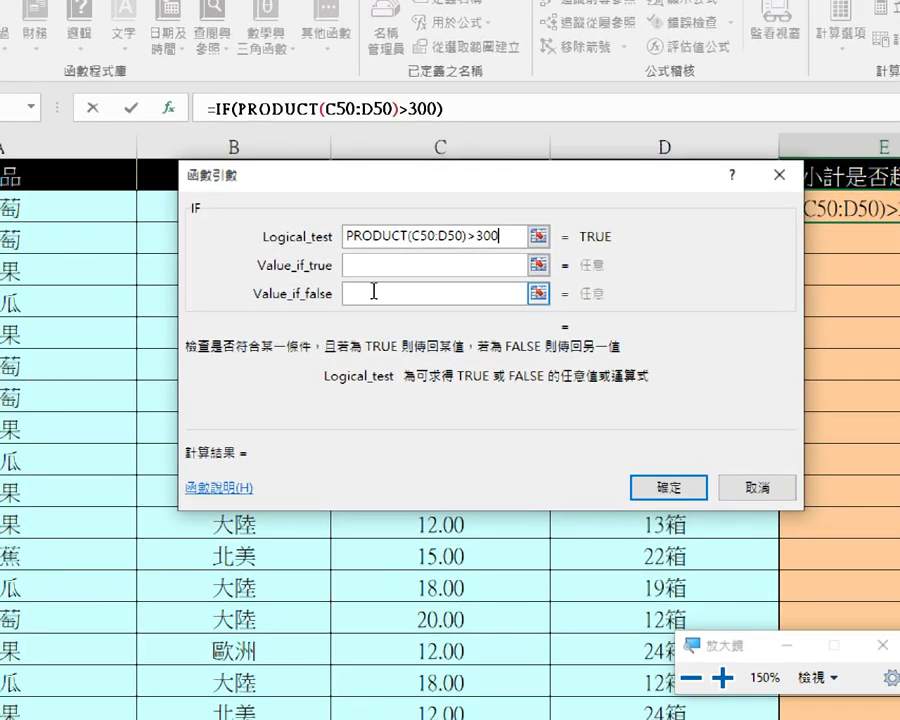
- Set the IF's true result to "yes" and its false result to "no", and enter the formula in E50
click(363, 265)
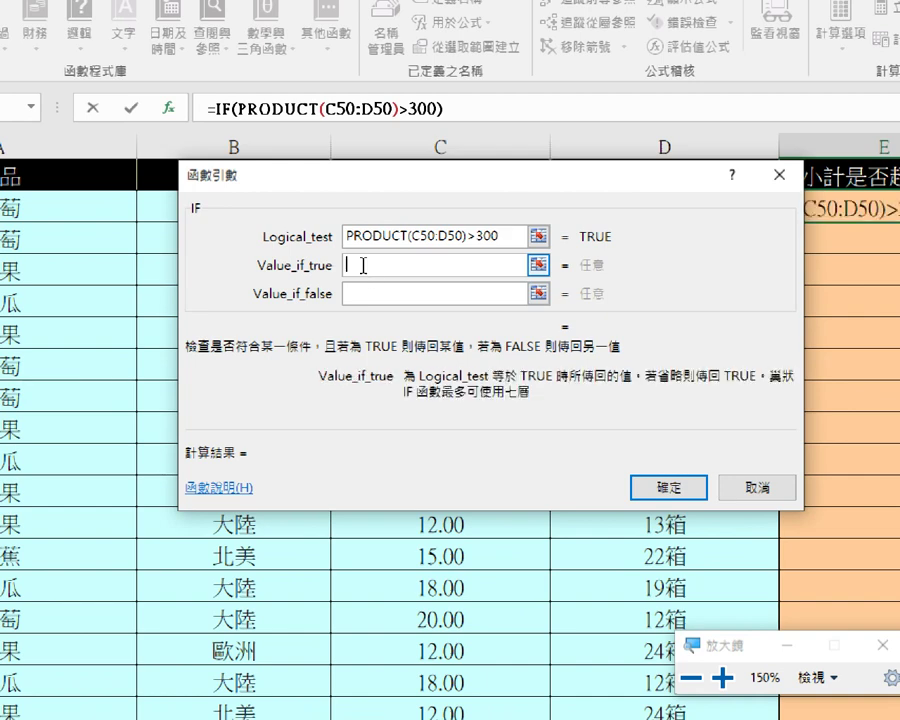
text(g)
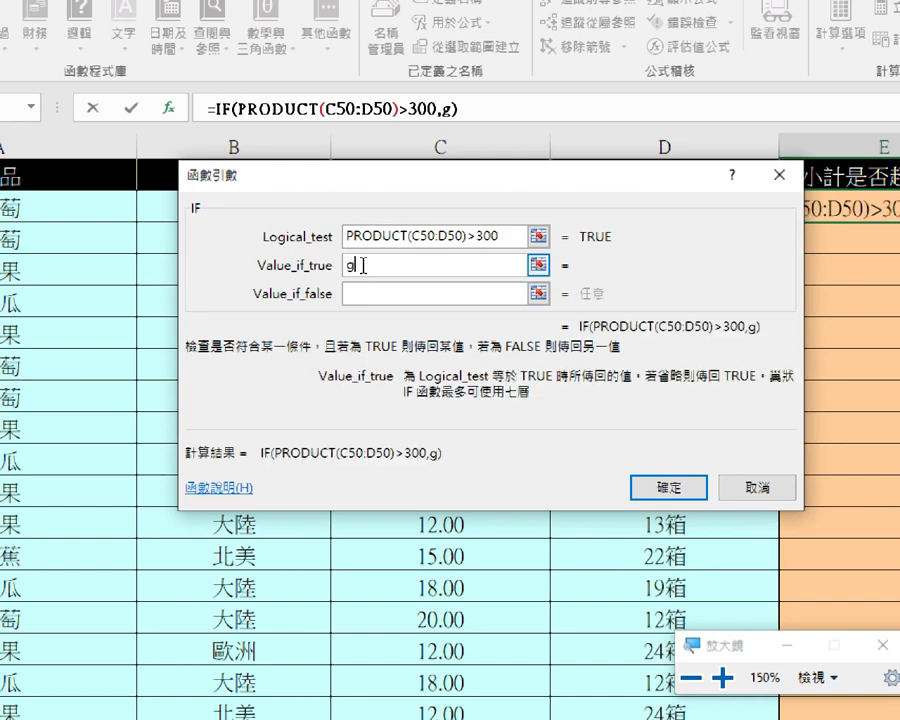
key(BackSpace)
text(yes)
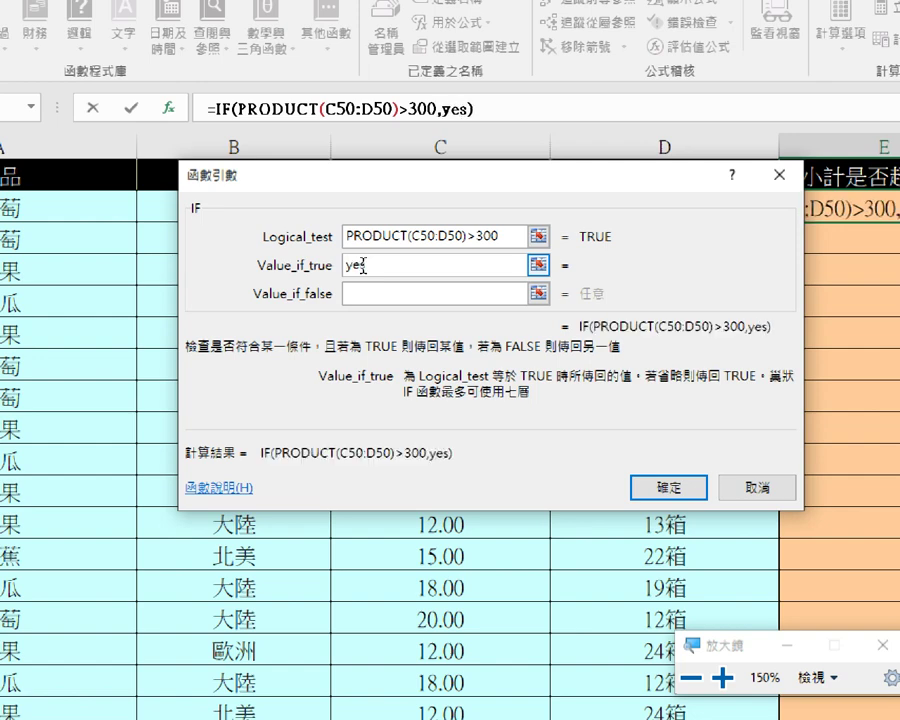
click(377, 296)
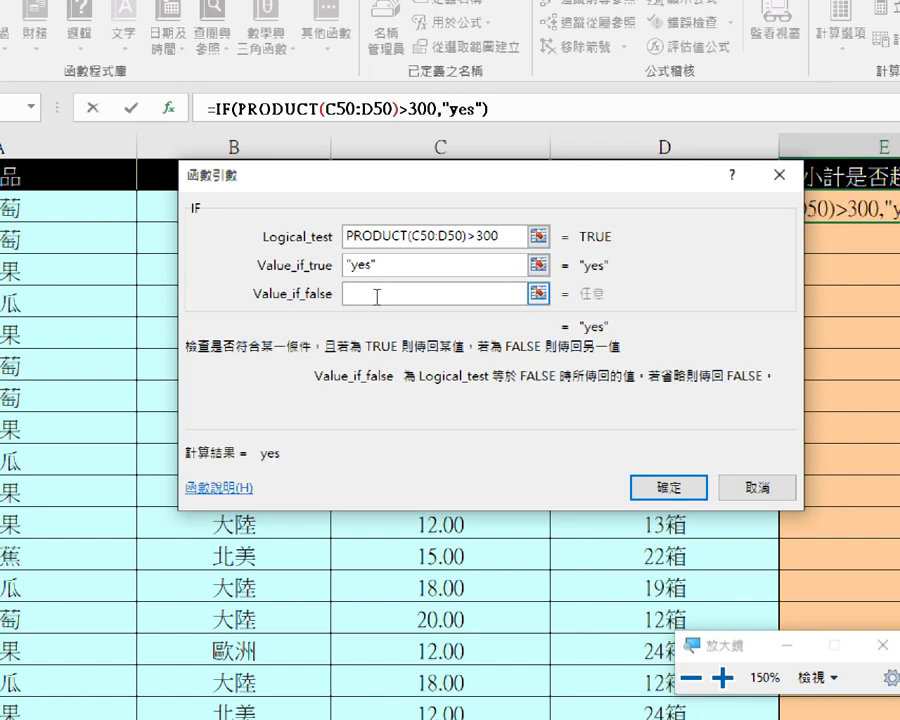
text(no)
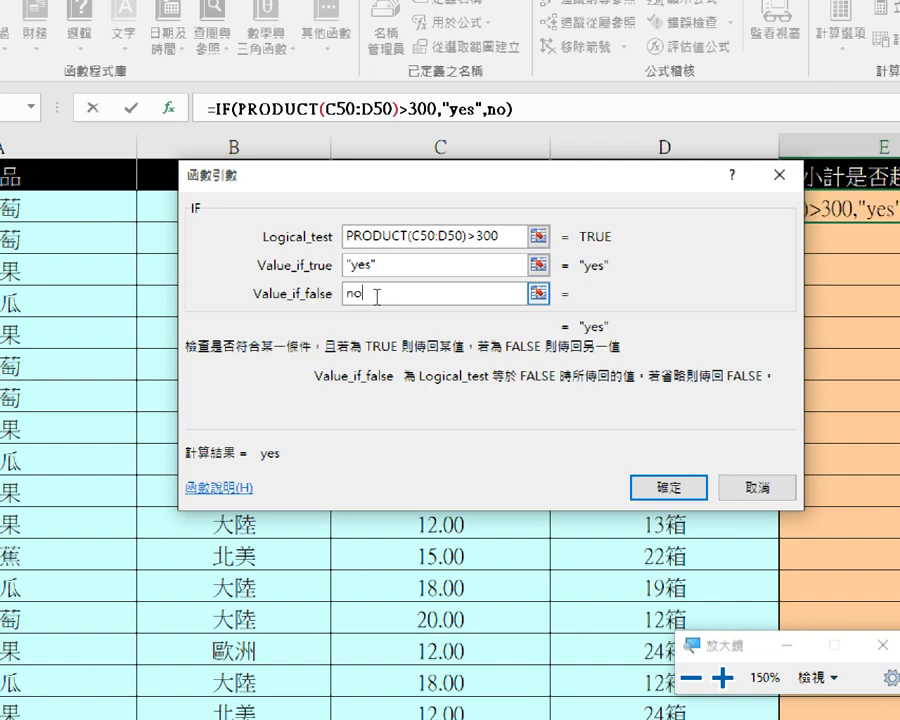
click(394, 268)
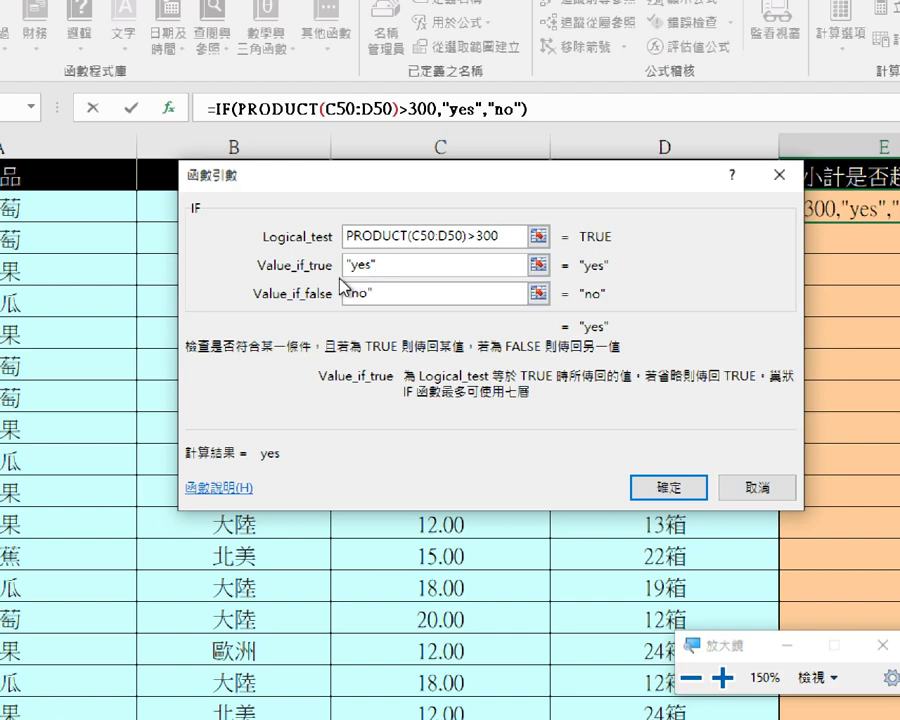
click(689, 487)
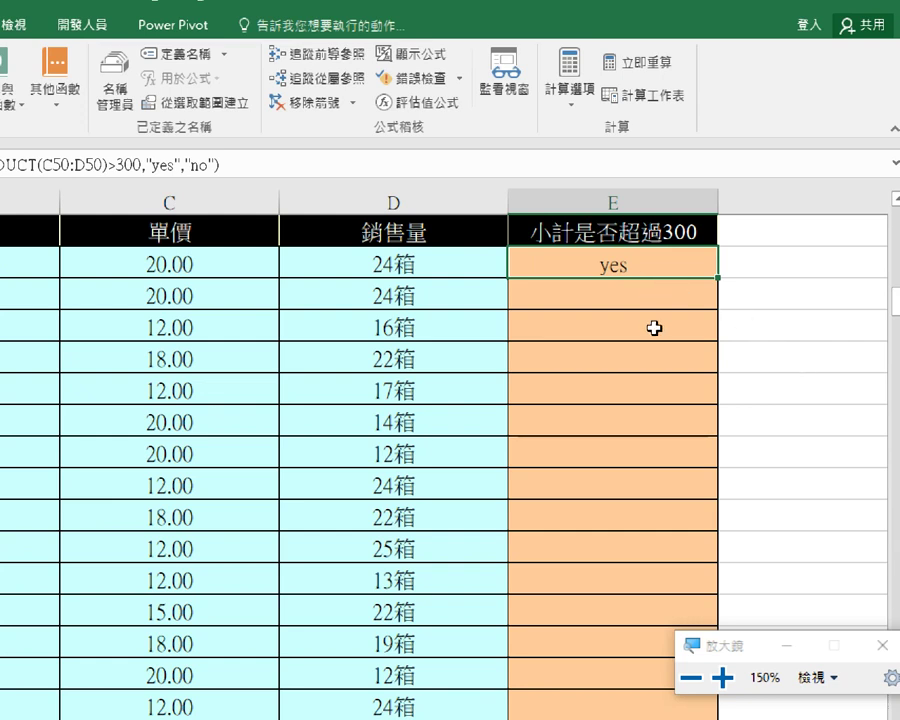
- Fill the E50 formula down column E to the table's last row, E68
double_click(719, 281)
click(673, 345)
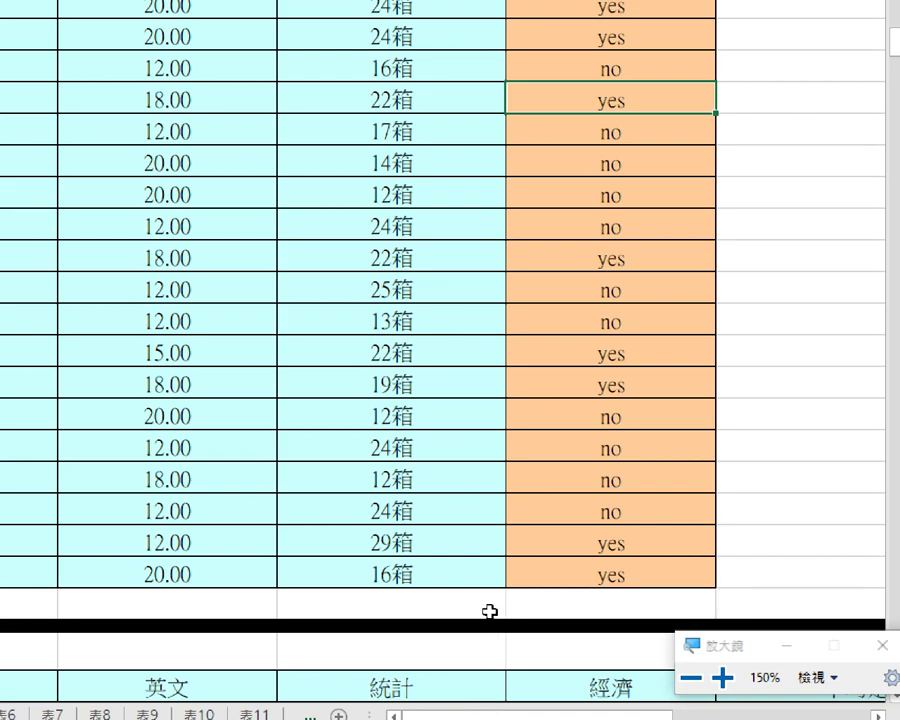
- Start an IF function in F73, the first cell of the score table's 平均是否超過60分 column
scroll(487, 608, down, 2)
scroll(489, 611, down, 2)
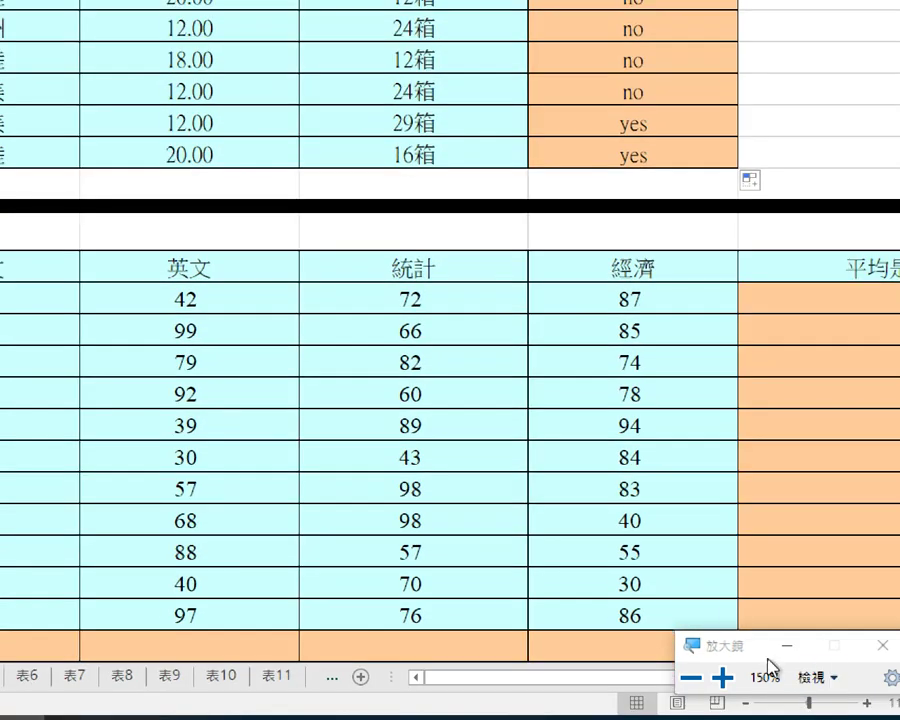
click(772, 640)
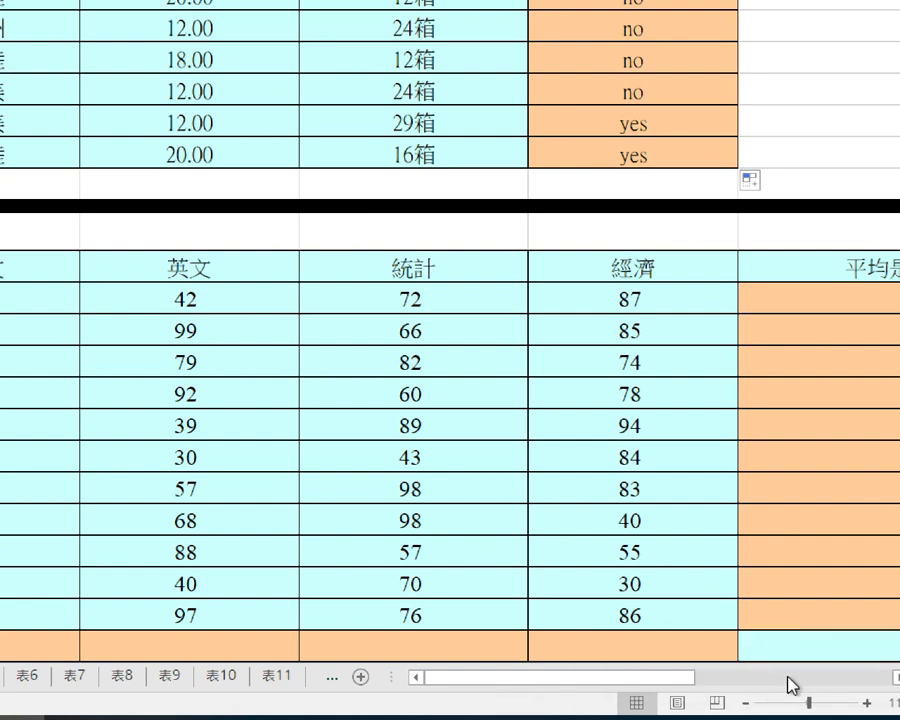
drag(686, 683, 729, 686)
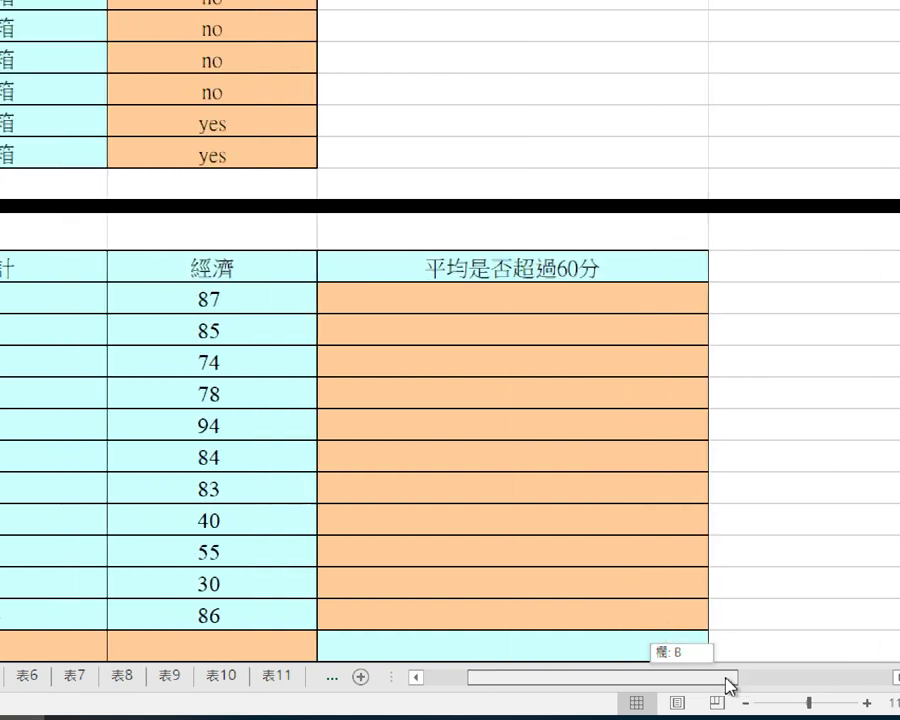
drag(729, 686, 722, 678)
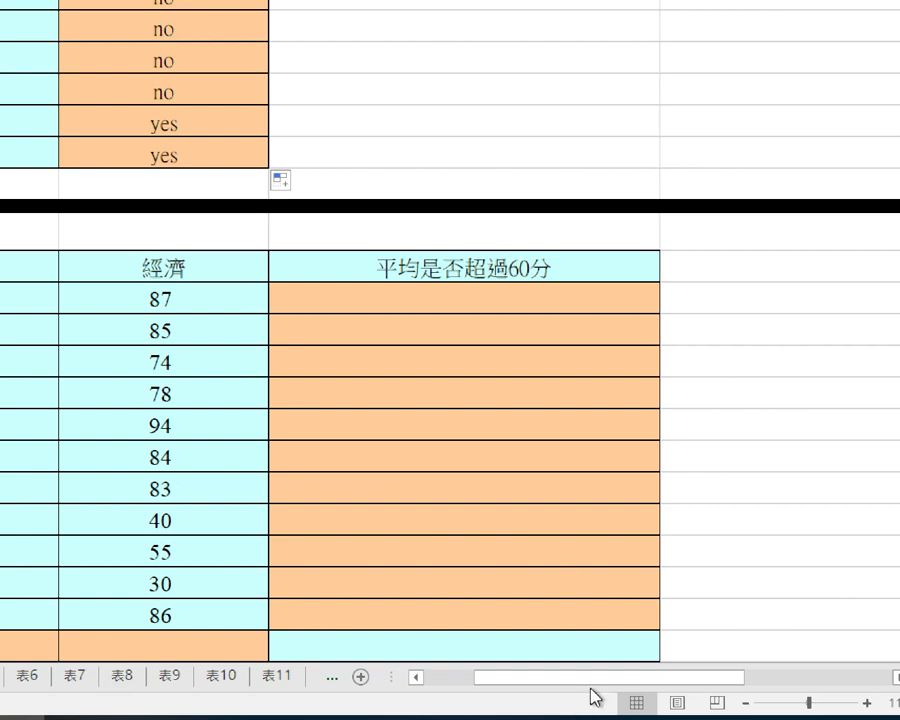
mouse_move(595, 680)
mouse_down()
mouse_move(552, 686)
mouse_move(590, 685)
mouse_up()
click(518, 270)
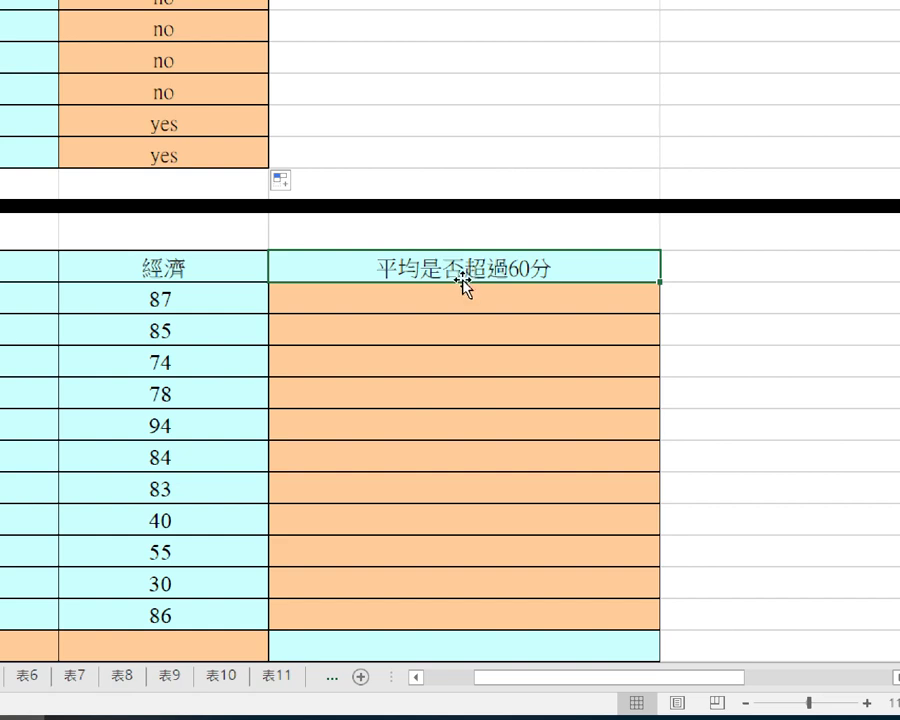
click(409, 296)
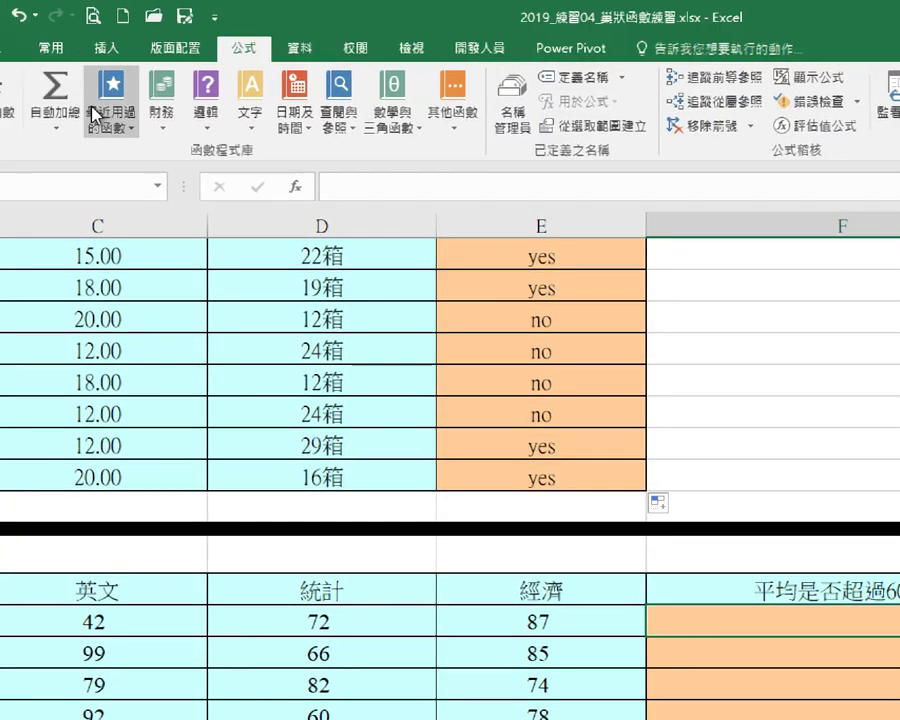
click(110, 112)
click(132, 180)
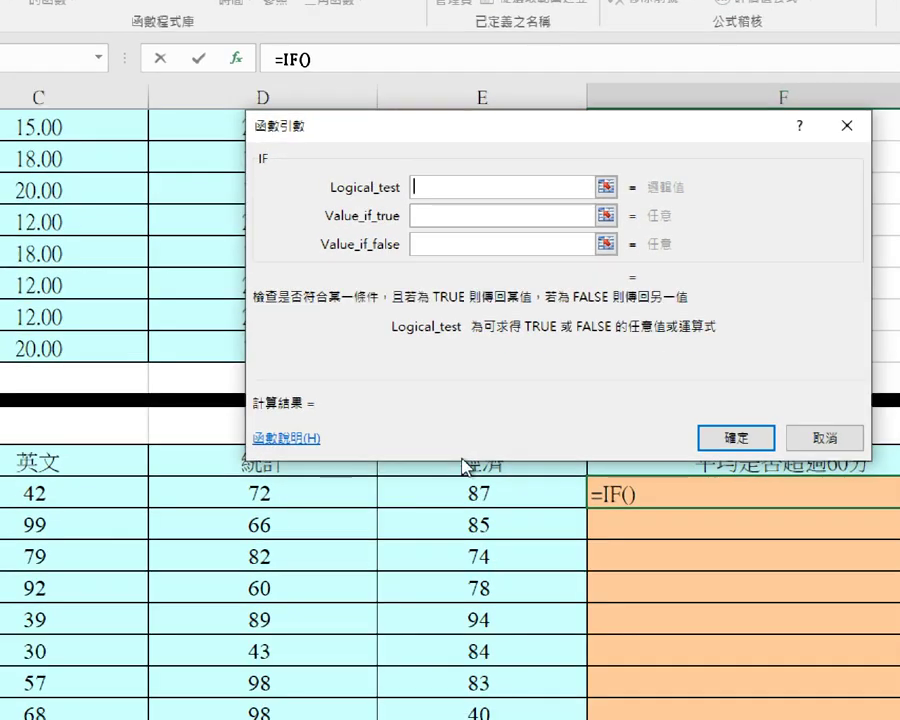
drag(432, 406, 457, 627)
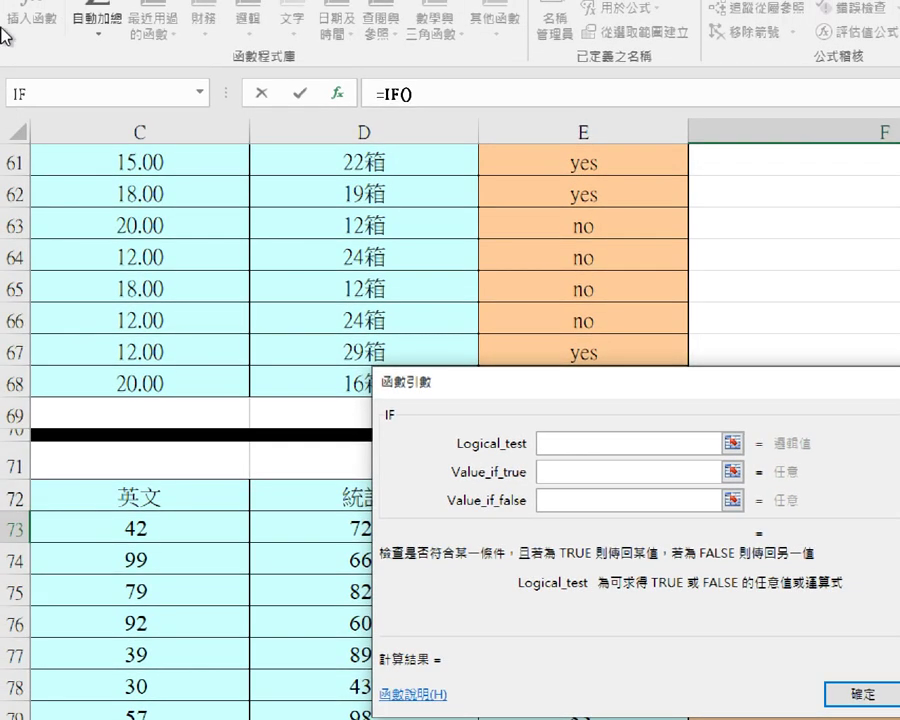
- Nest AVERAGE inside the IF's logical test, with B73:E73 as its range
click(202, 95)
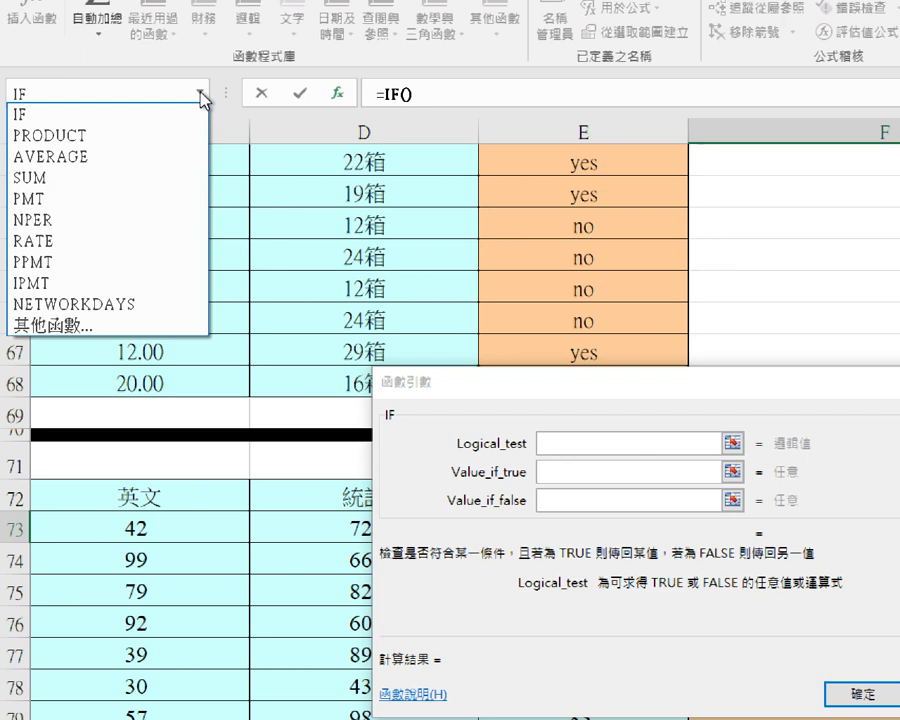
click(107, 161)
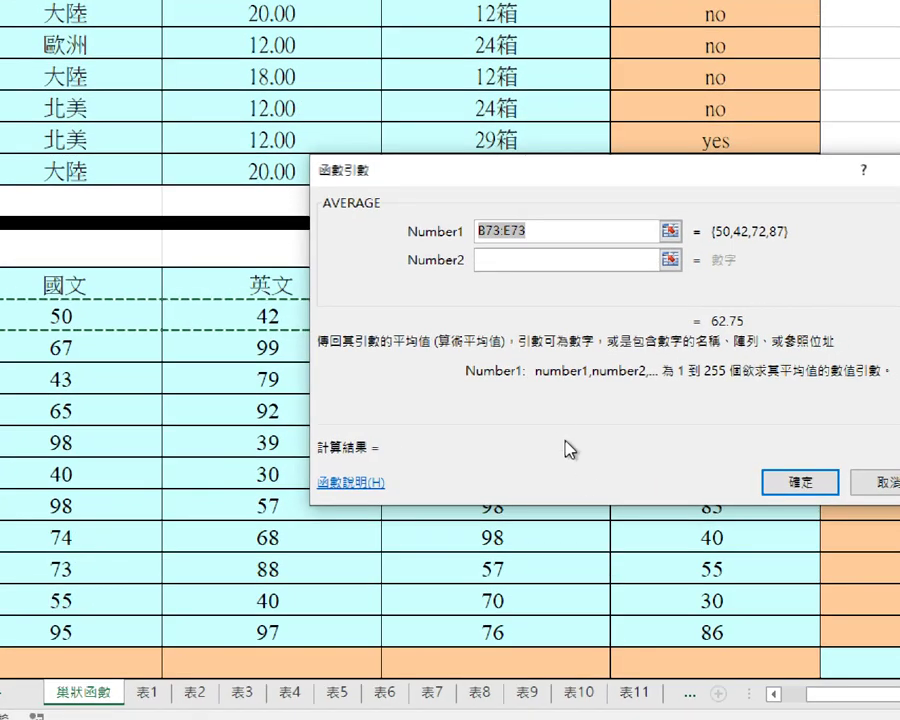
drag(520, 340, 362, 565)
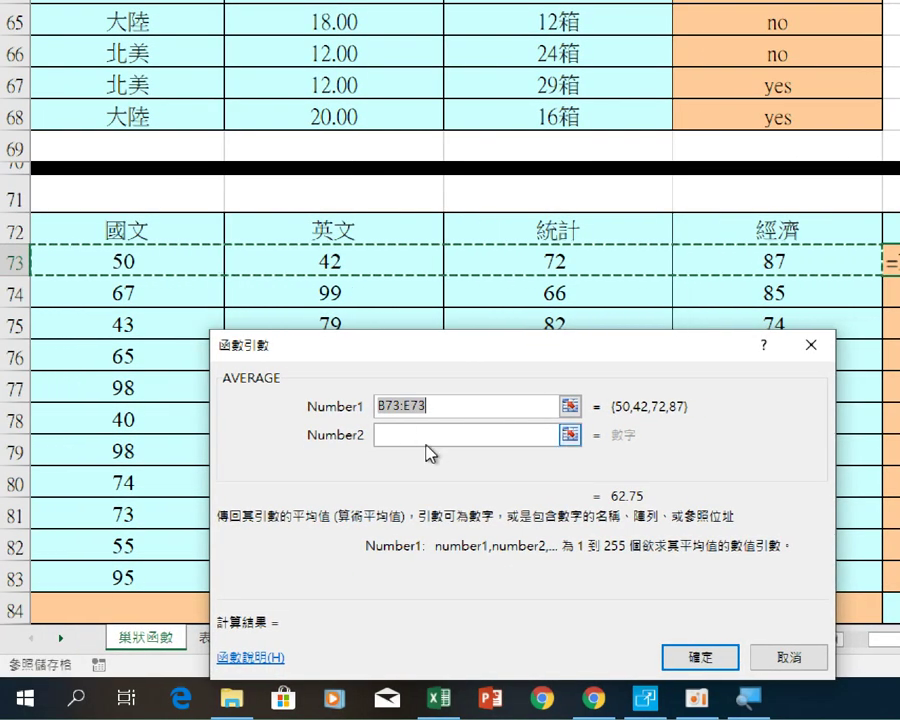
drag(376, 406, 437, 408)
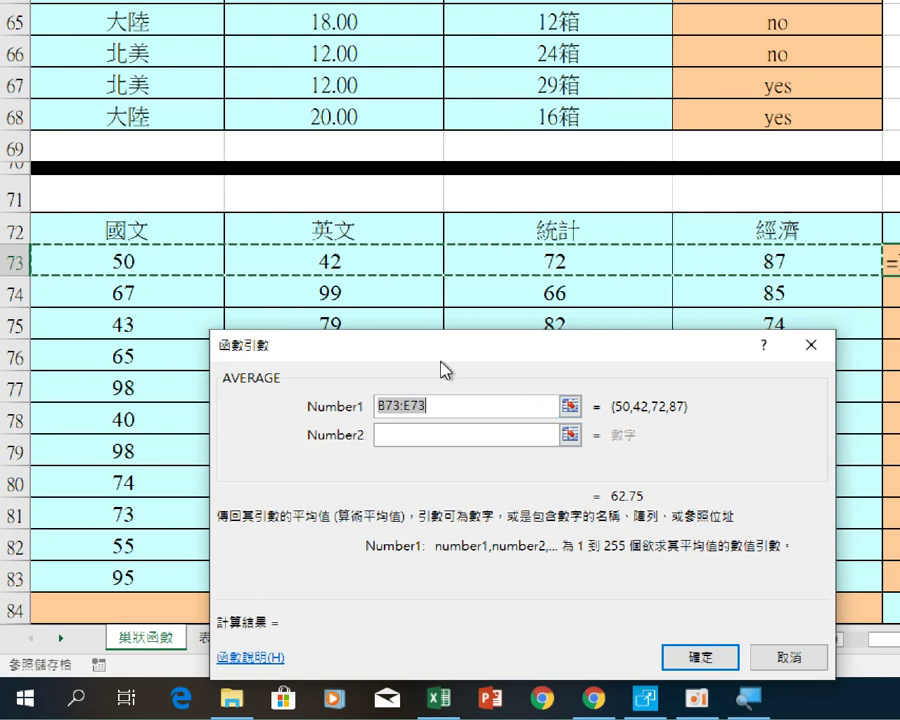
drag(440, 360, 432, 322)
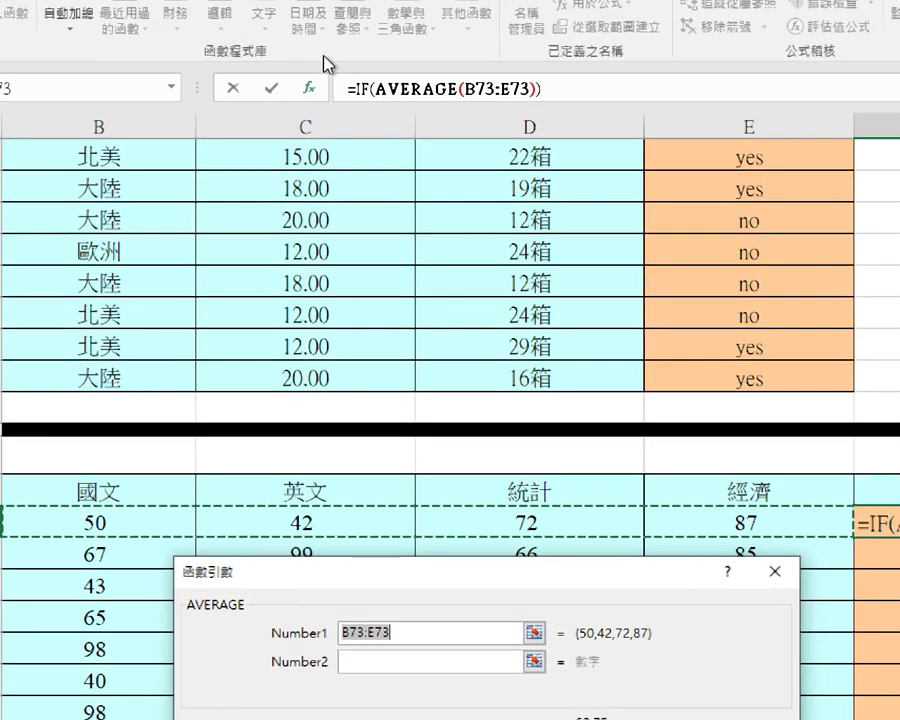
- Return to the IF arguments and complete the logical test as AVERAGE(B73:E73)>60
click(363, 90)
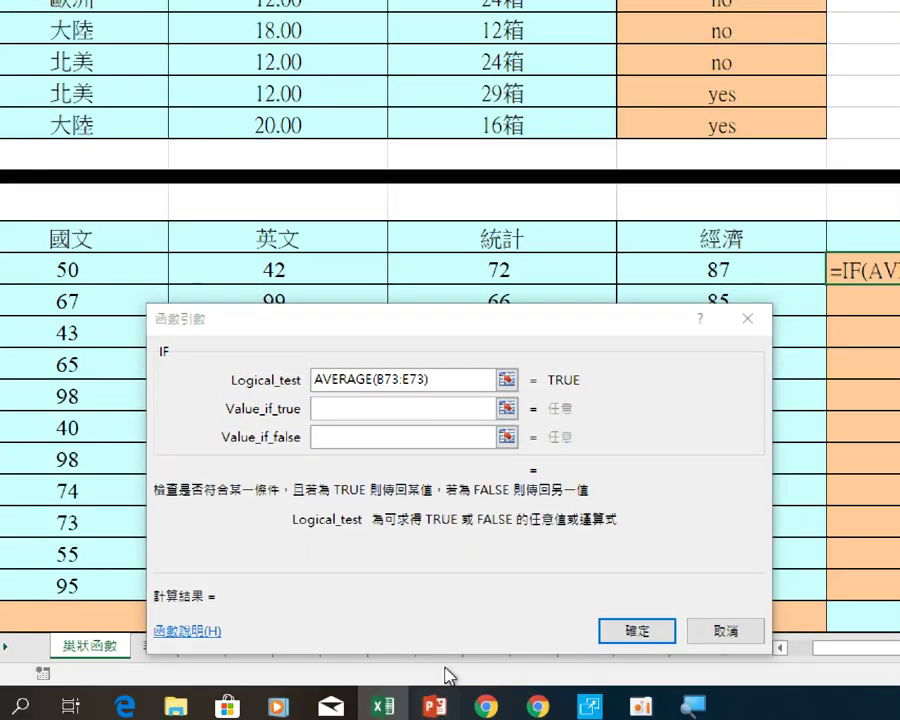
key(shift+Tab)
key(shift+Tab)
drag(444, 604, 432, 522)
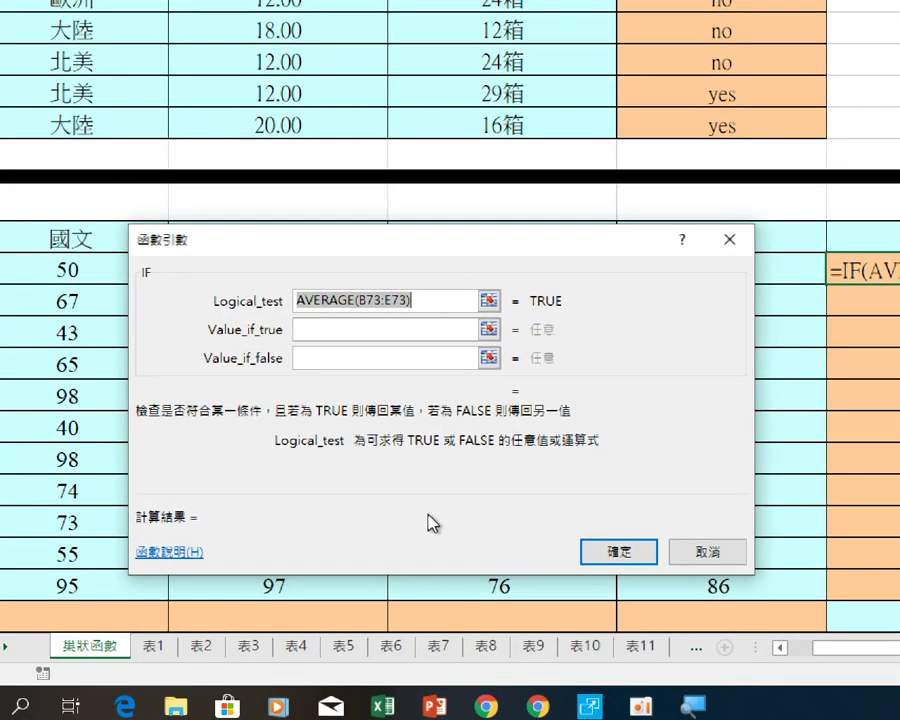
click(423, 301)
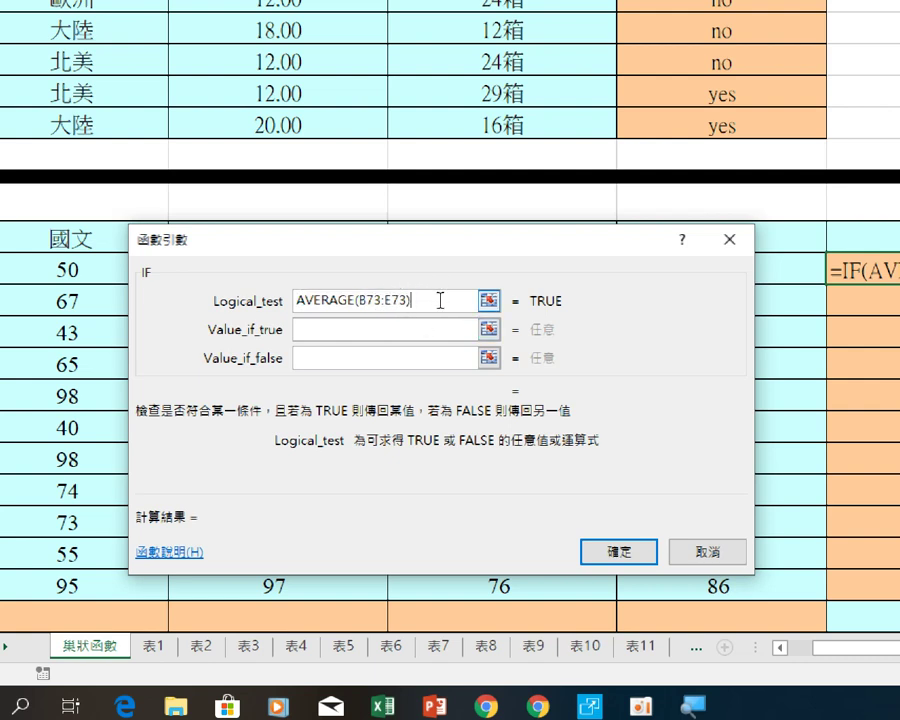
text(>60)
- Set the IF's true result to "yes" and its false result to "no", and enter the formula in F73
click(342, 332)
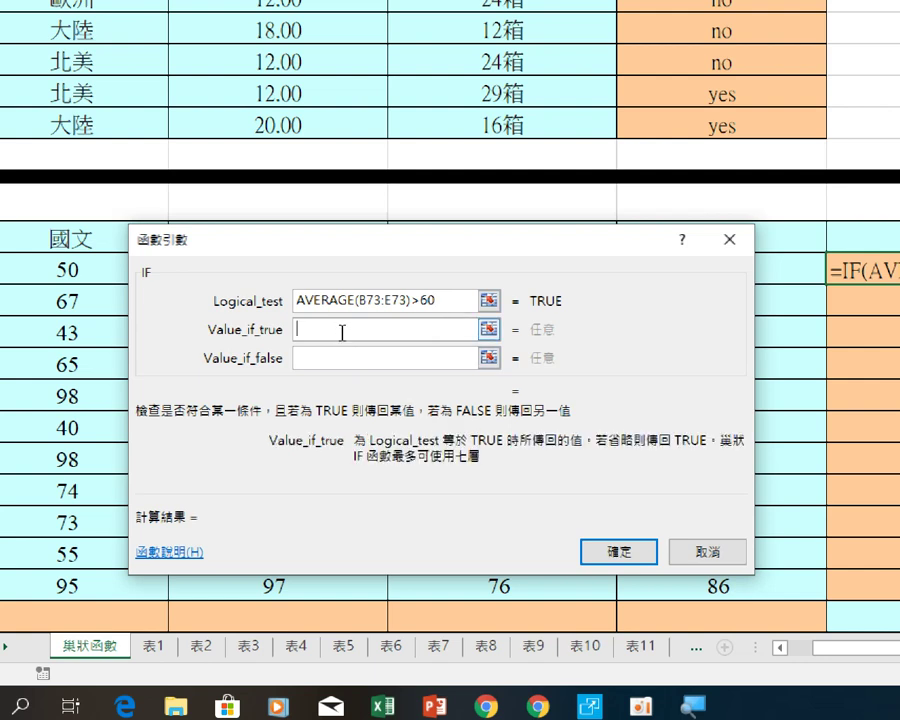
text(yes)
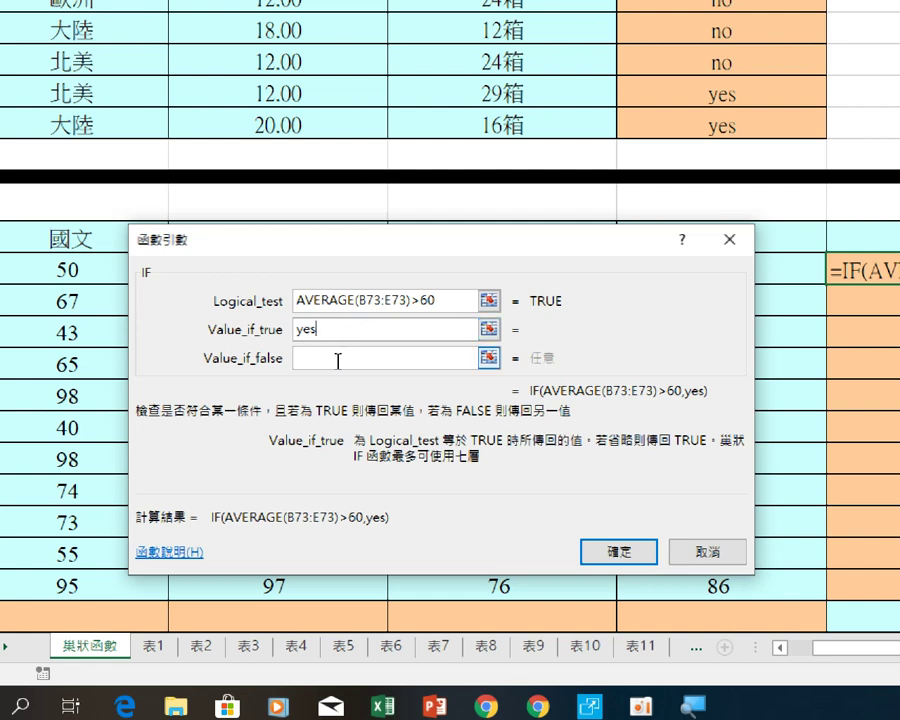
click(331, 359)
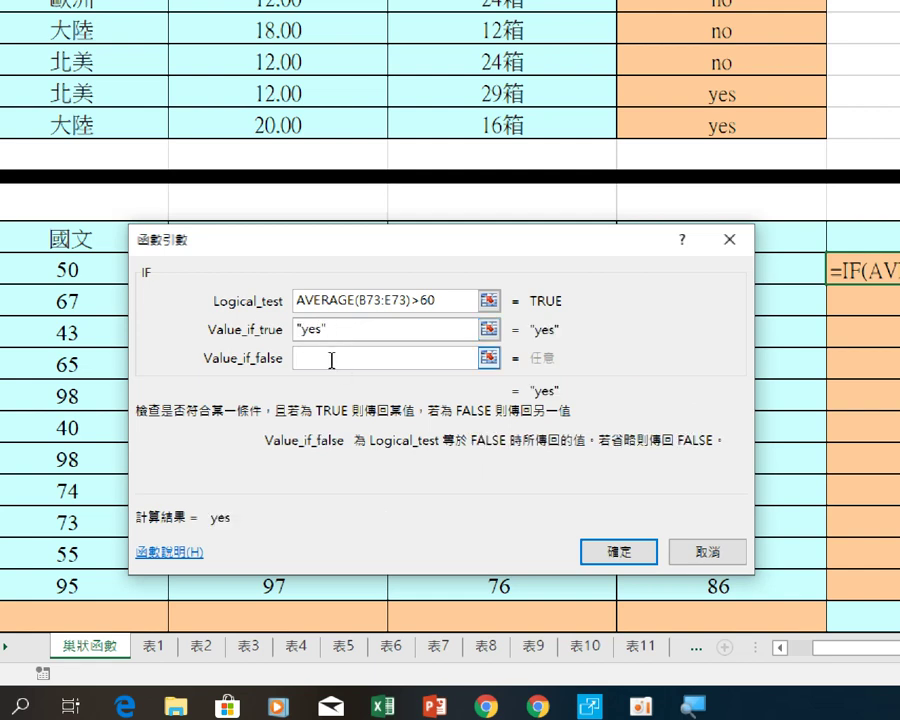
text(no)
click(362, 329)
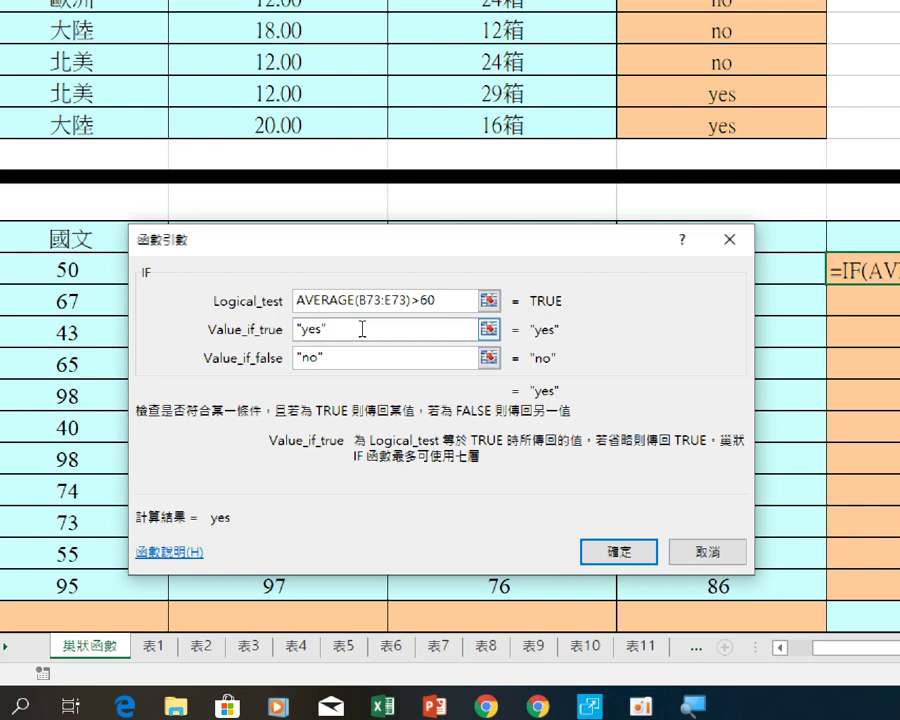
click(593, 550)
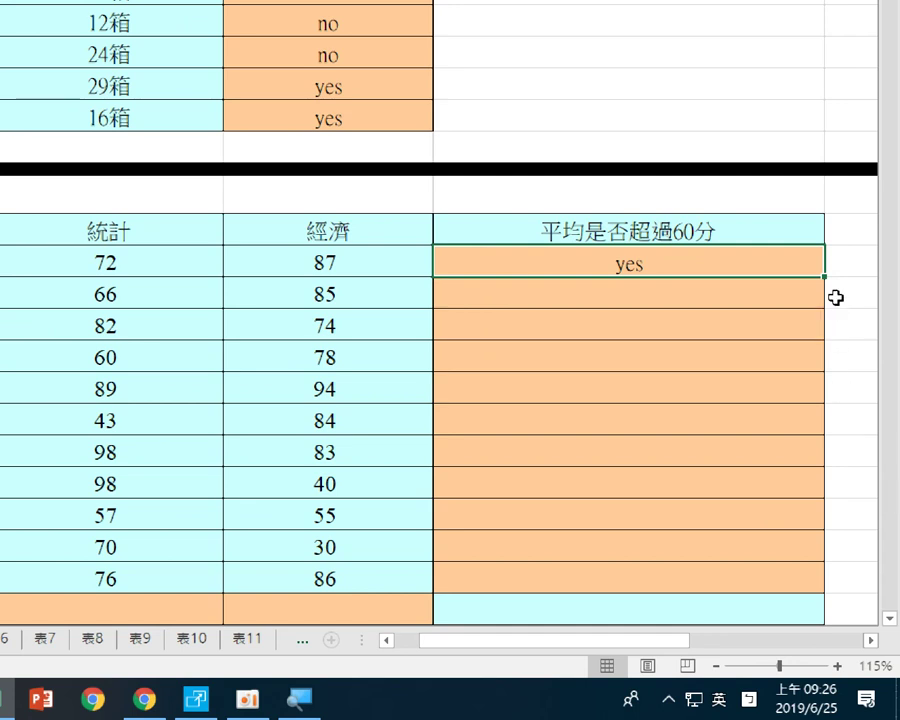
- Fill the F73 formula down column F to the last student's row, F83
drag(825, 279, 826, 590)
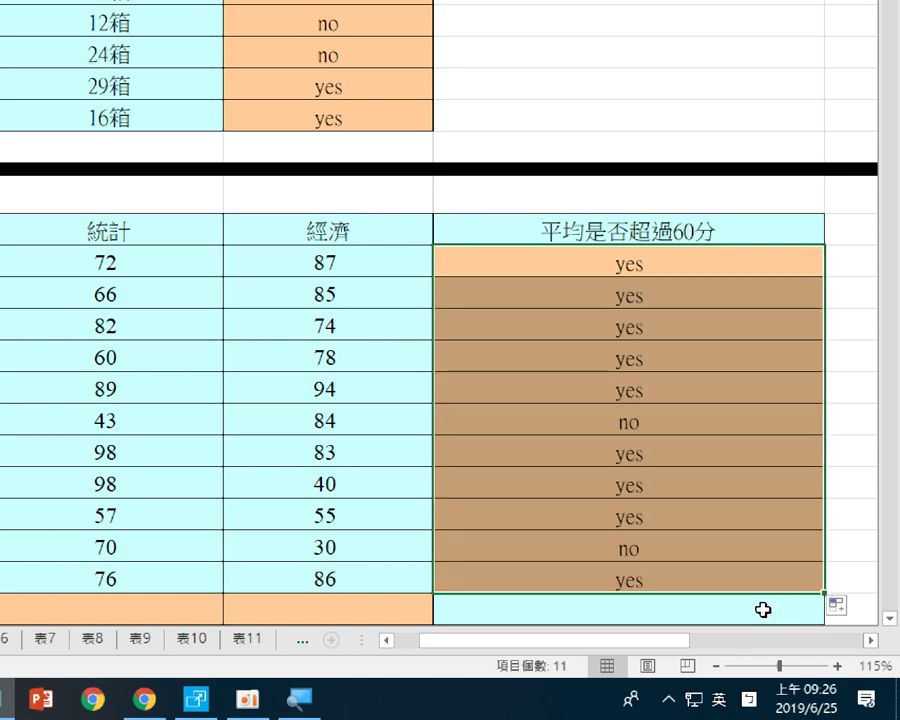
click(762, 607)
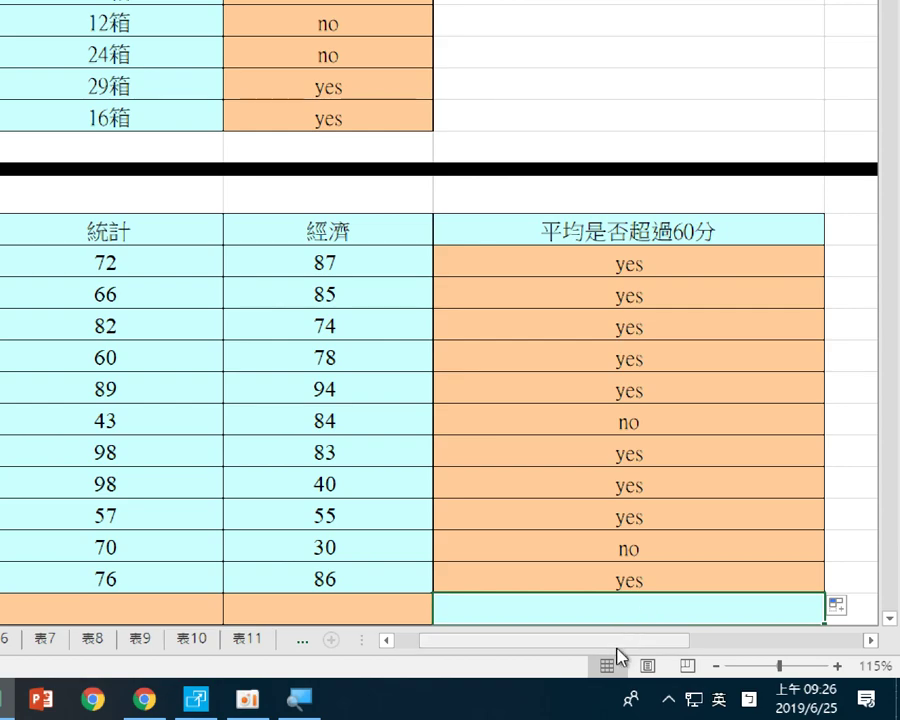
- Select B84, the 國文 cell in the 每科平均是否超過60 row beneath the student scores
scroll(609, 597, down, 1)
scroll(609, 597, down, 1)
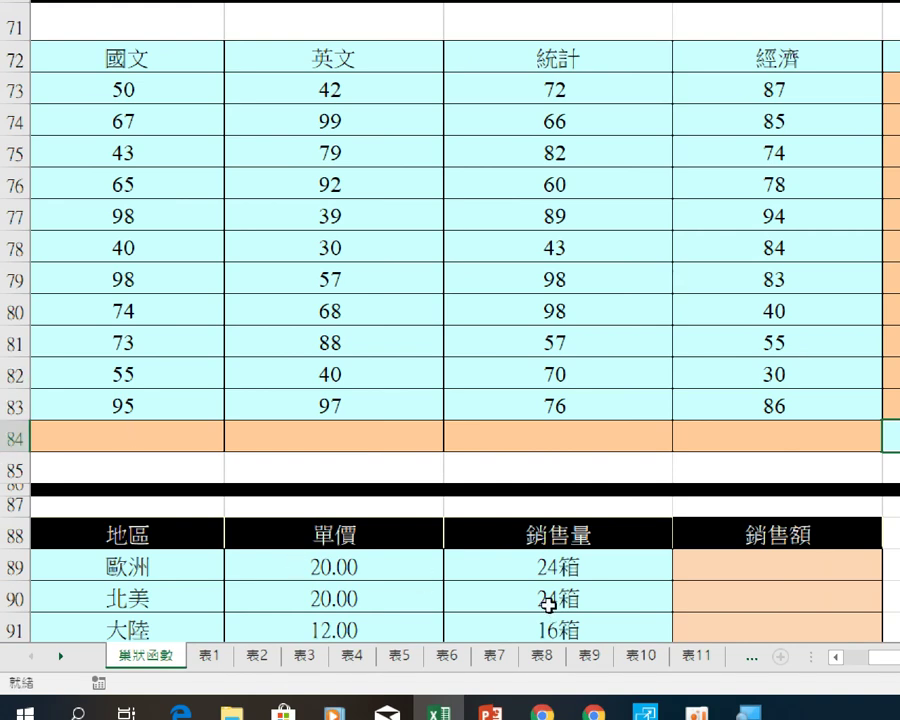
click(833, 658)
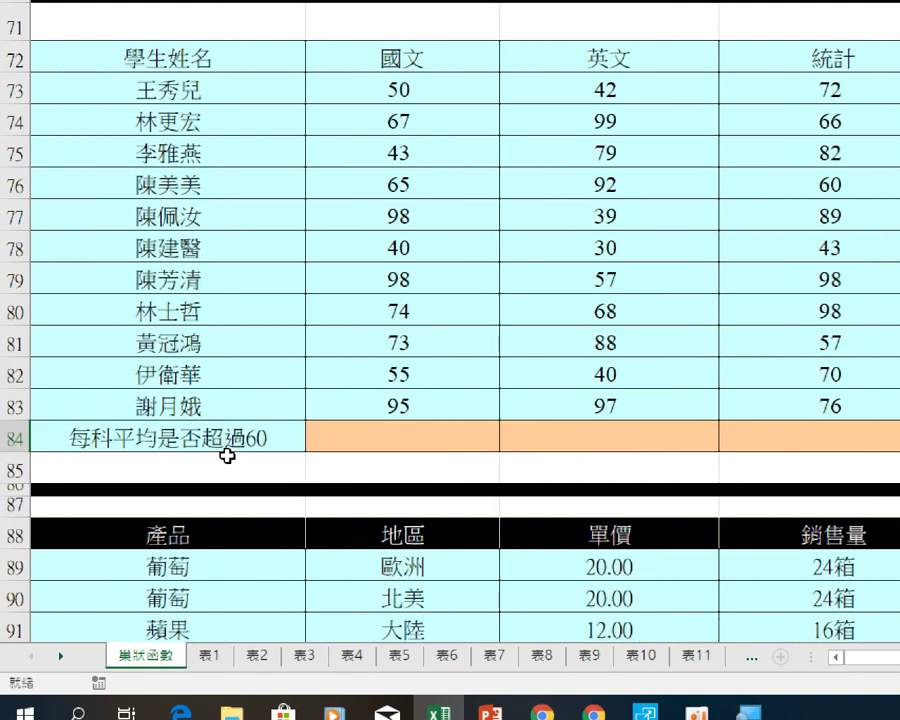
scroll(227, 455, up, 1)
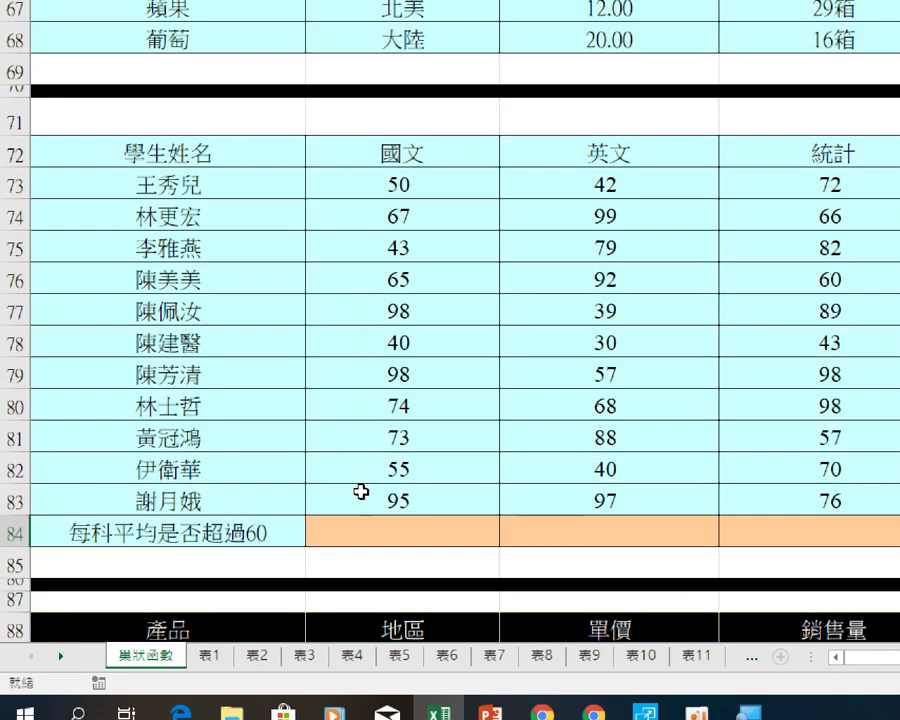
click(441, 534)
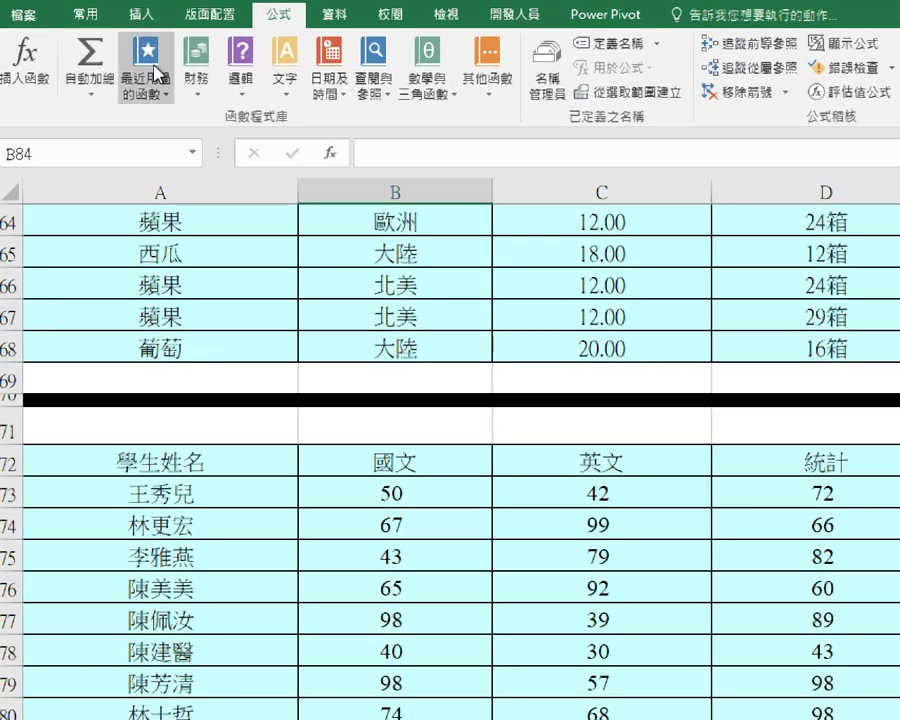
click(150, 70)
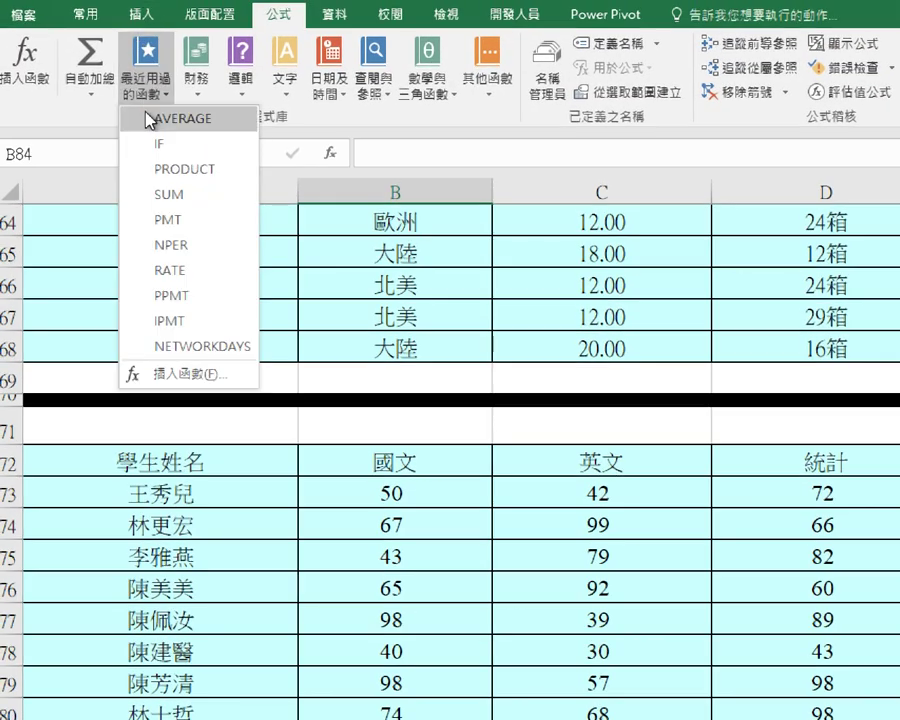
click(178, 150)
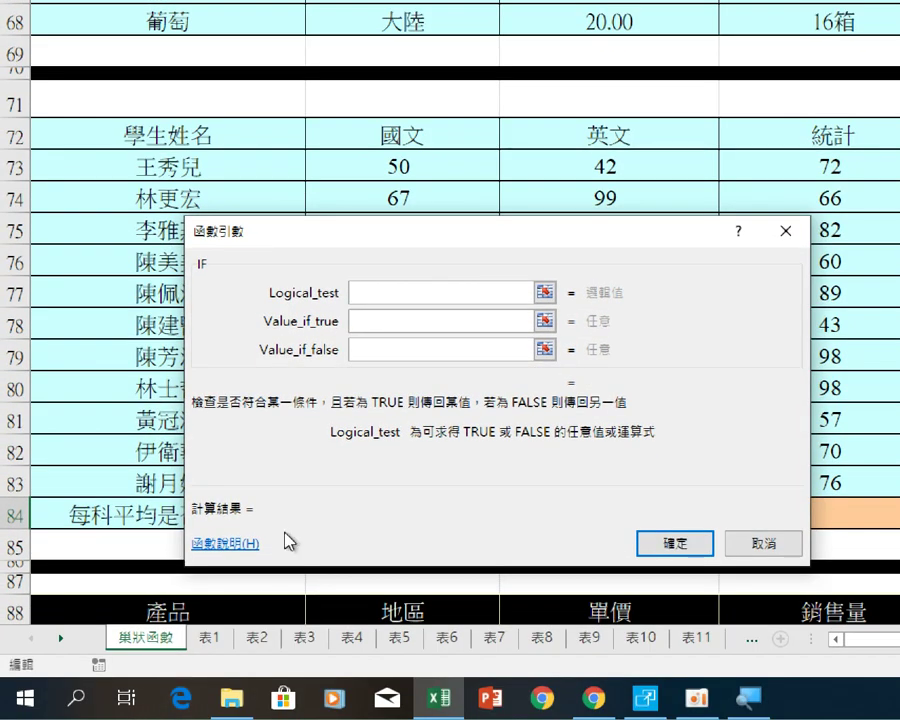
drag(295, 472, 372, 492)
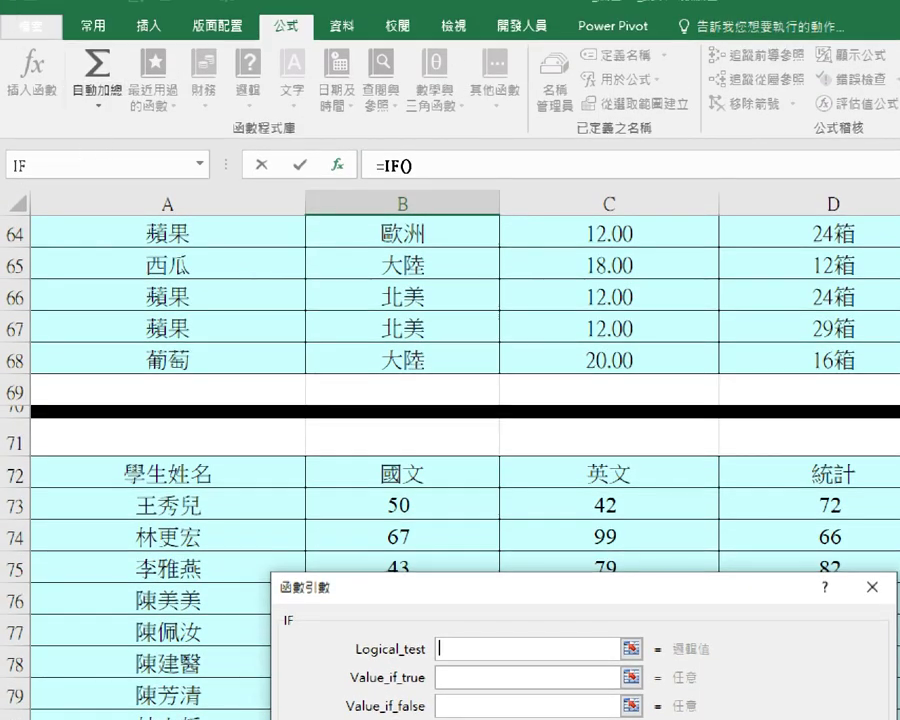
click(163, 168)
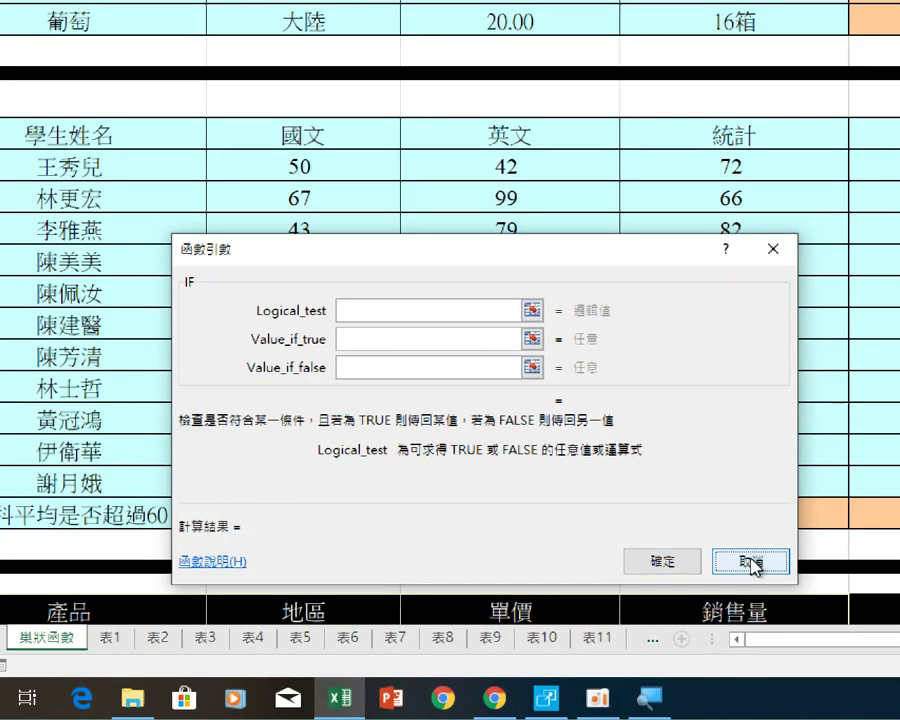
click(751, 562)
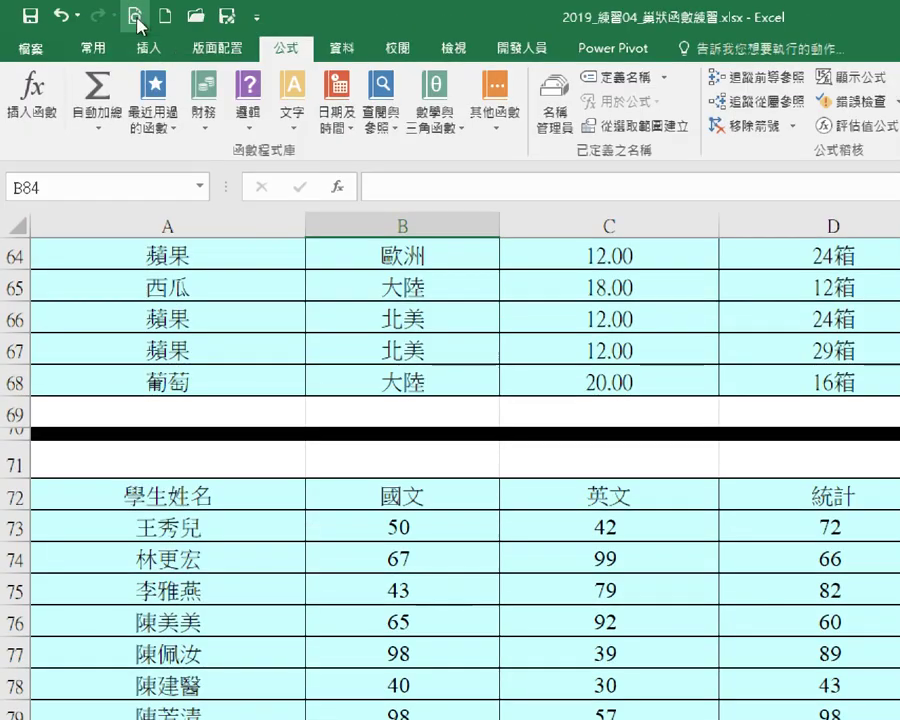
- Start an IF function in B84 and nest AVERAGE inside it, with B73:B83 as its range
click(164, 88)
click(163, 160)
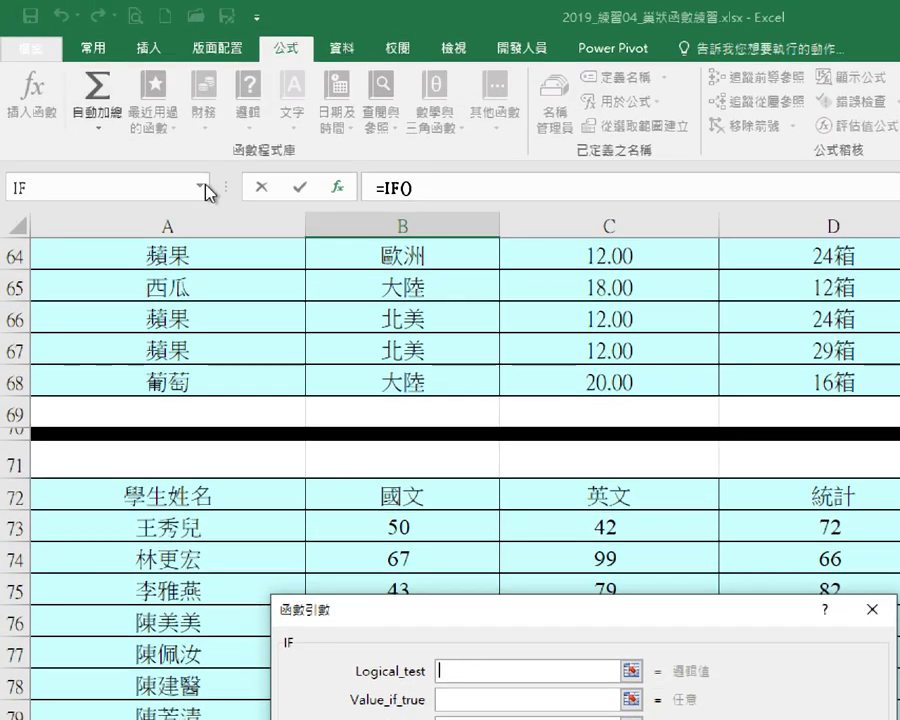
click(204, 188)
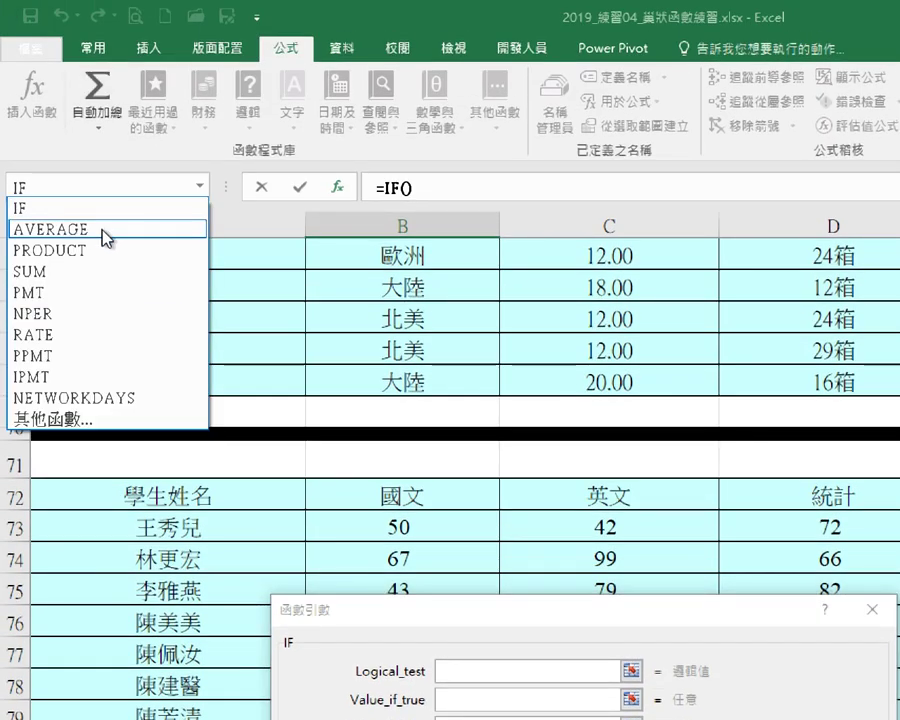
click(105, 232)
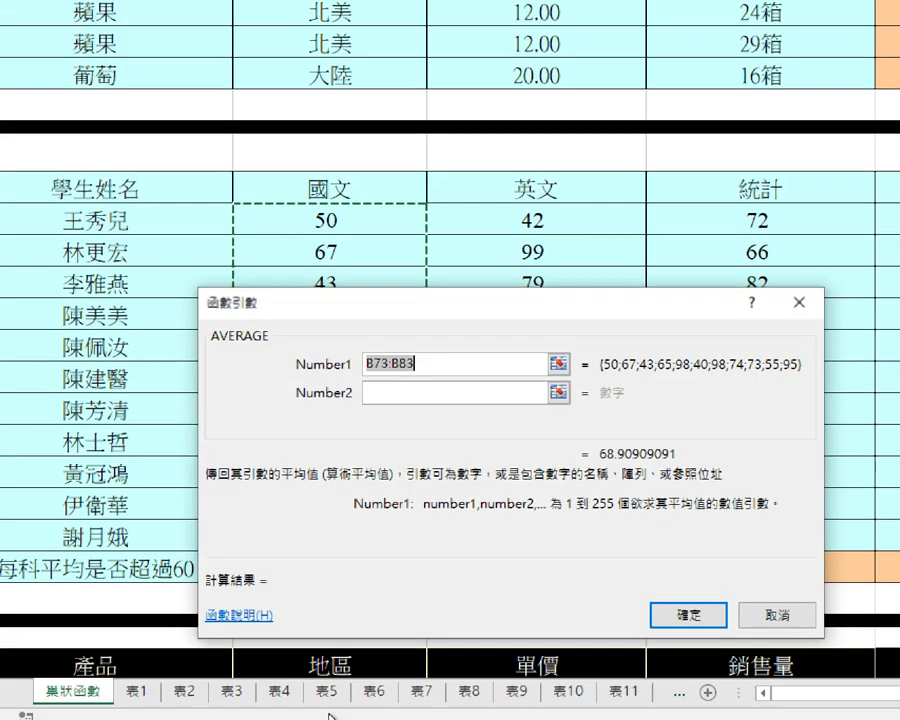
- Return to the outer IF in B84 and complete its logical test as AVERAGE(B73:B83)>60
drag(275, 508, 558, 478)
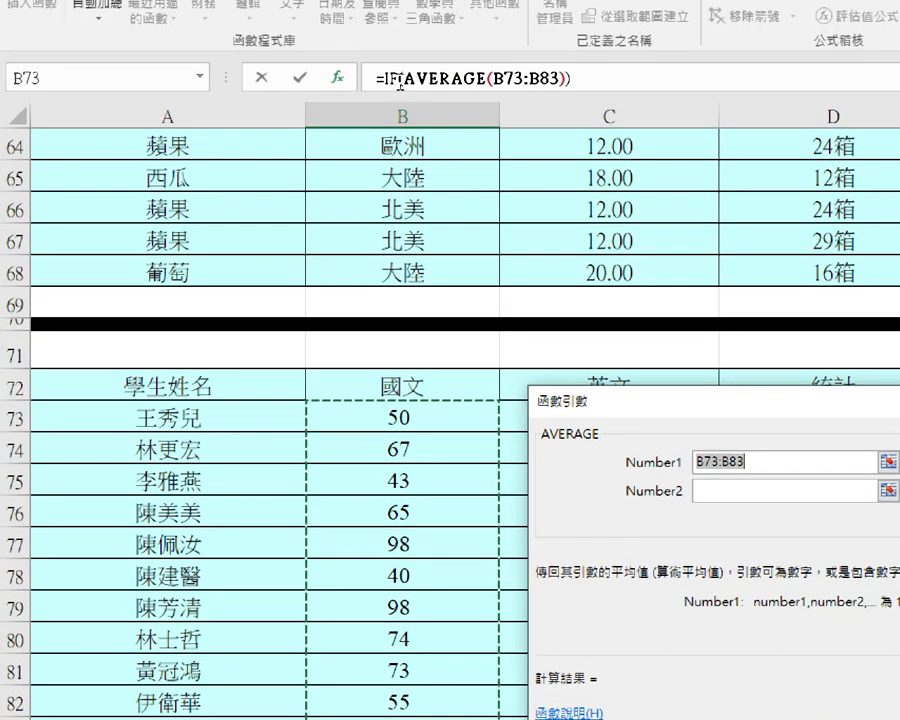
click(397, 79)
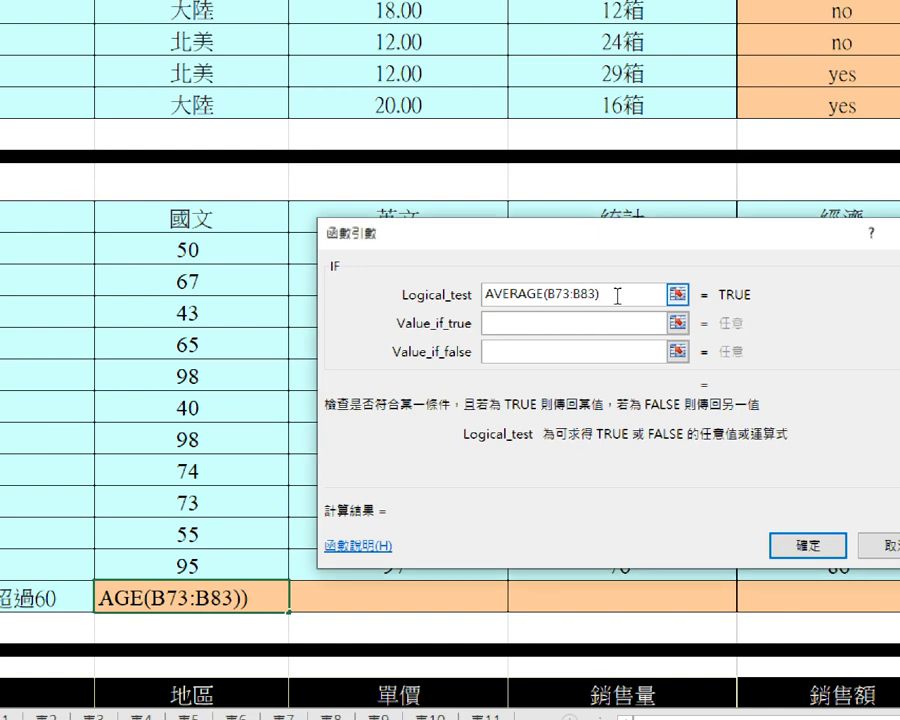
text(>60)
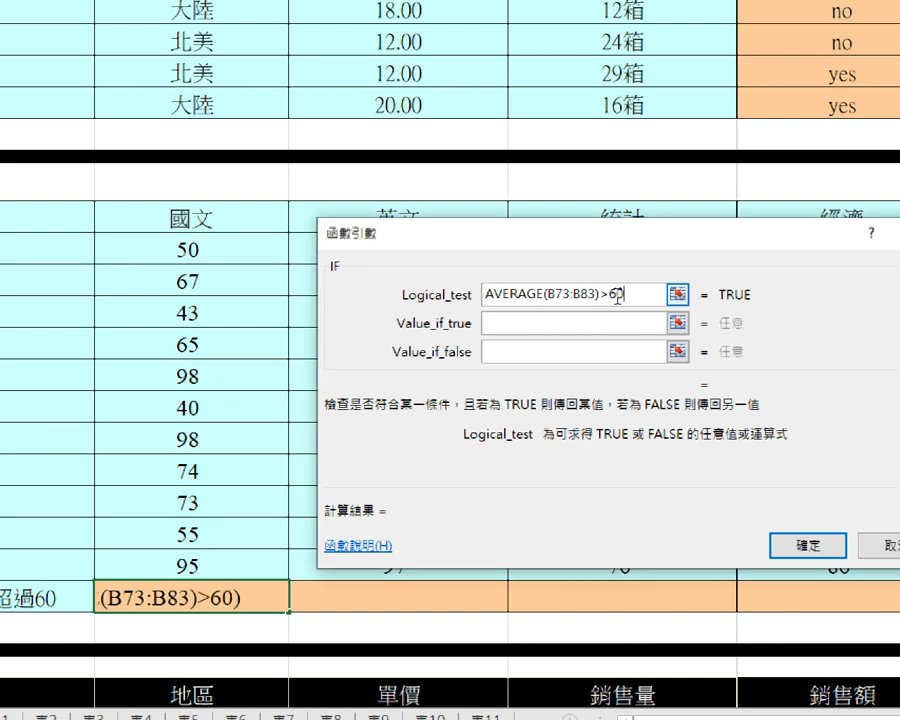
- Set the B84 IF's true result to "yes" and false result to "no", and fill the formula across to the 經濟 column, E84
click(569, 321)
text(yes)
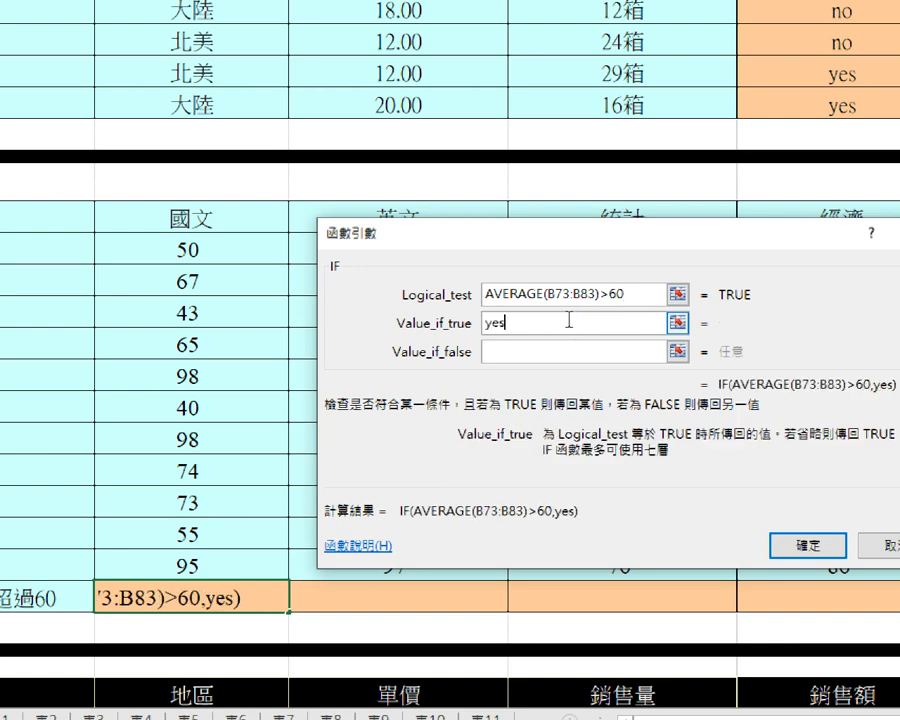
click(526, 350)
text(no)
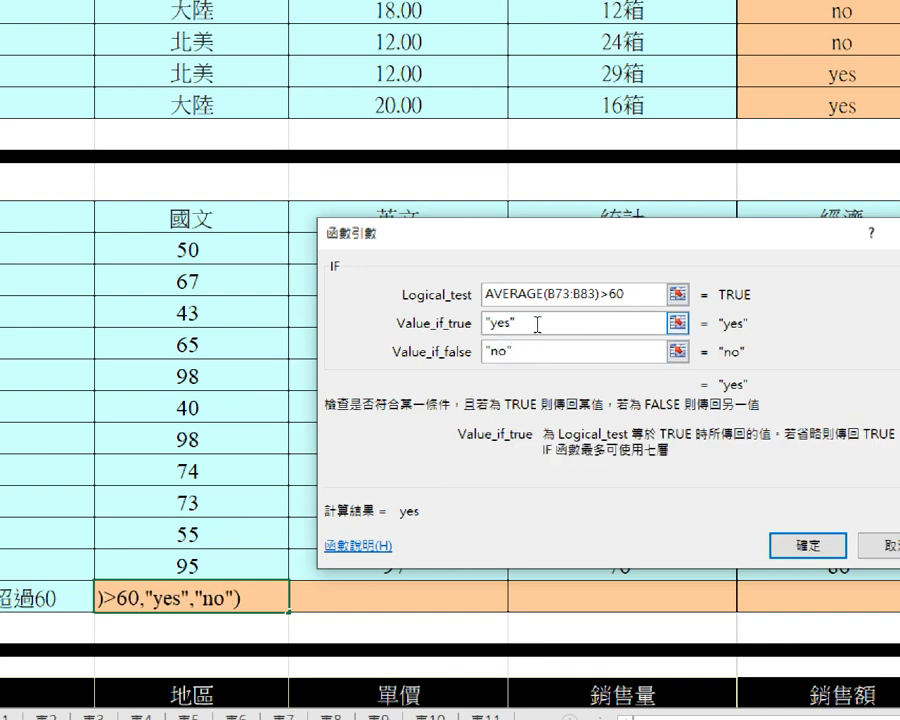
drag(567, 251, 459, 172)
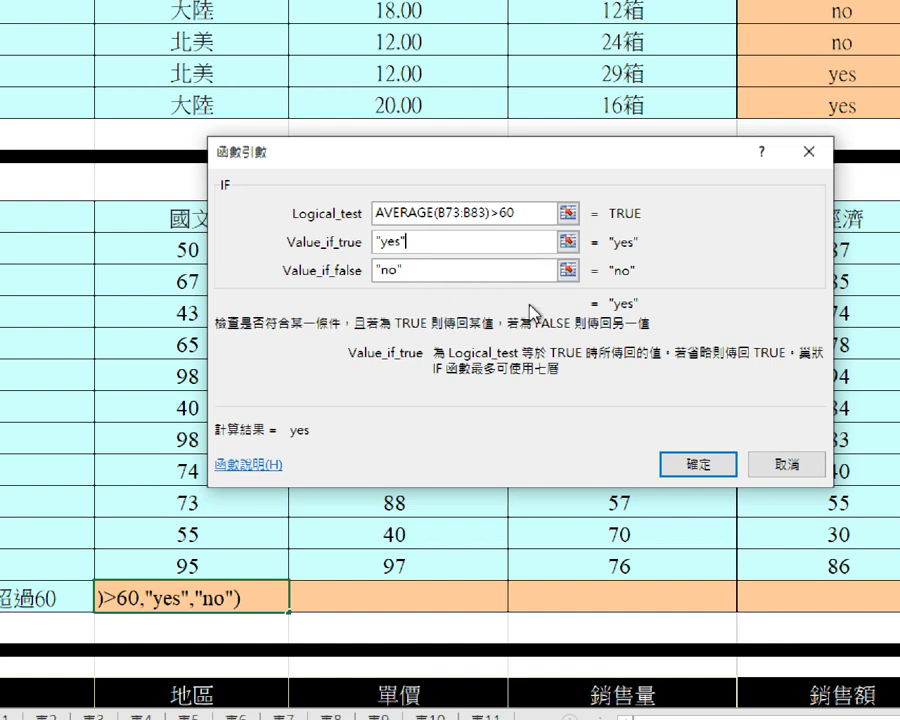
click(691, 463)
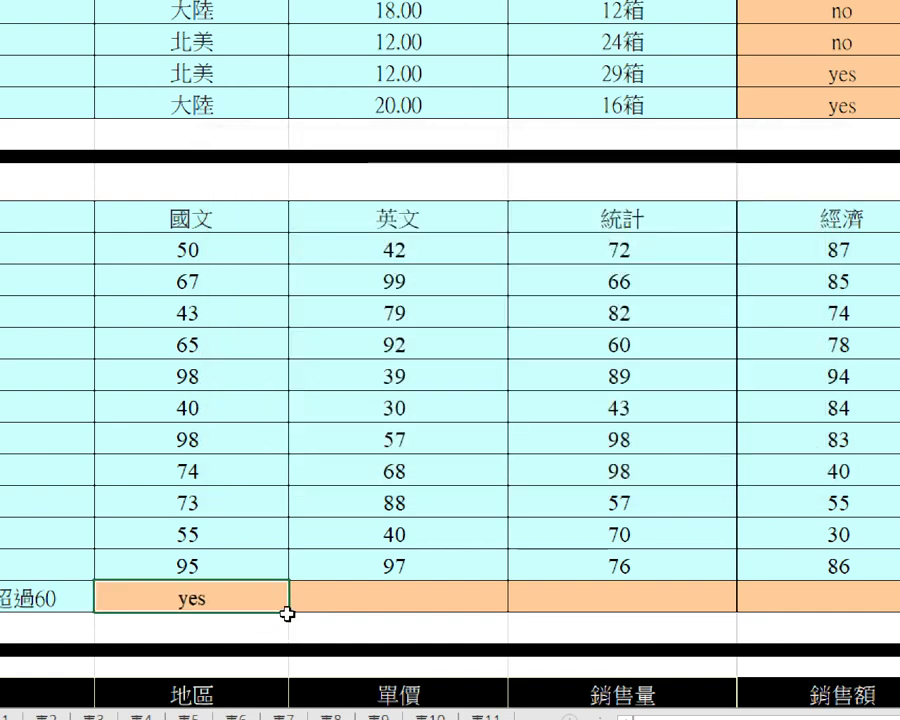
drag(506, 607, 818, 600)
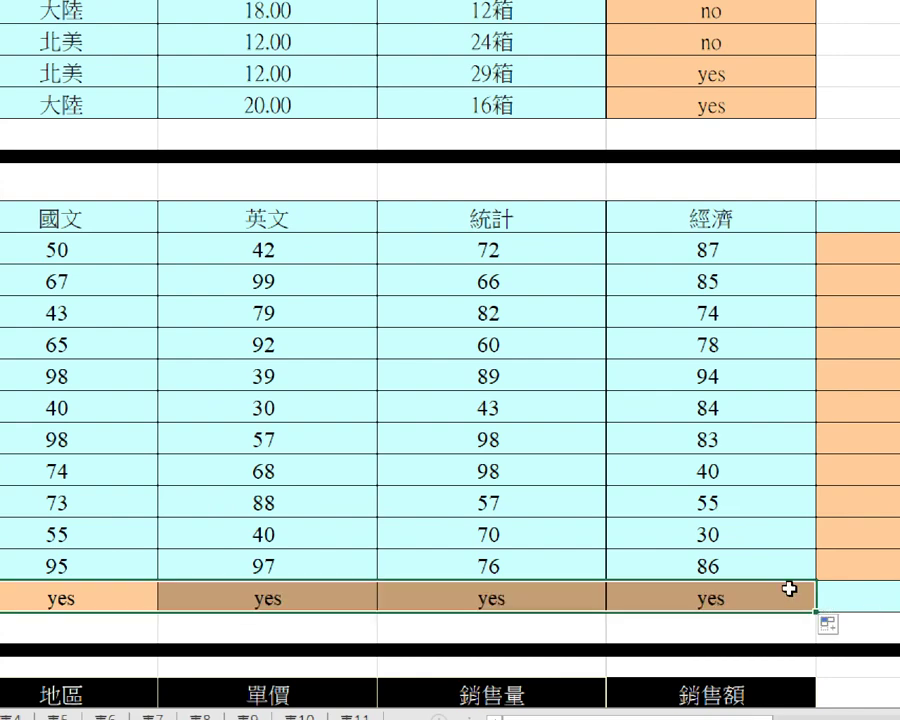
- In the sales table below the student scores, enter =C89*D89 in E89, the first 銷售額 cell
scroll(450, 380, down, 1)
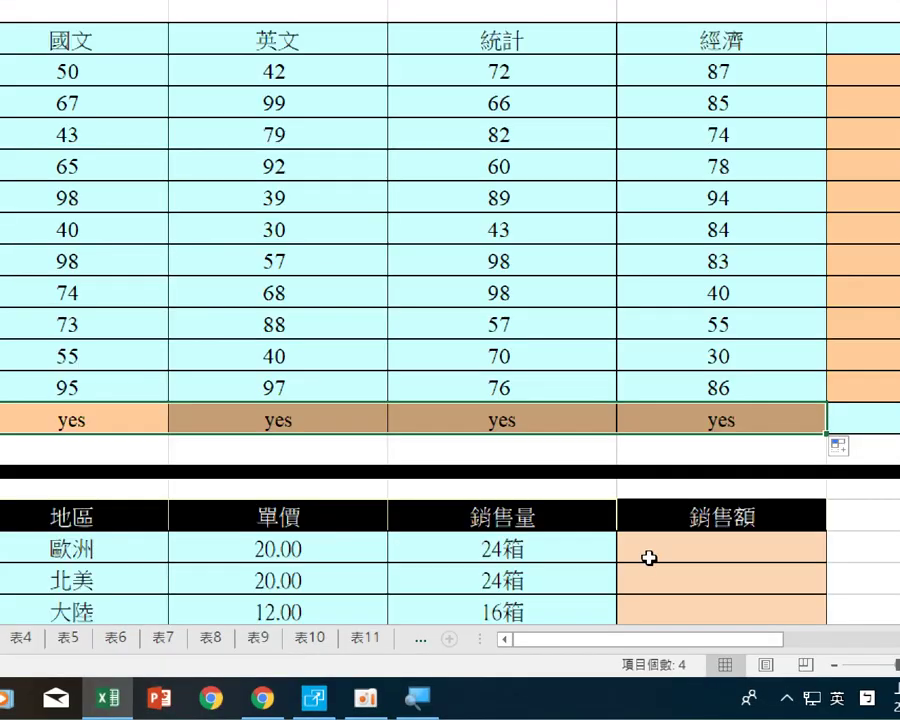
scroll(651, 521, down, 1)
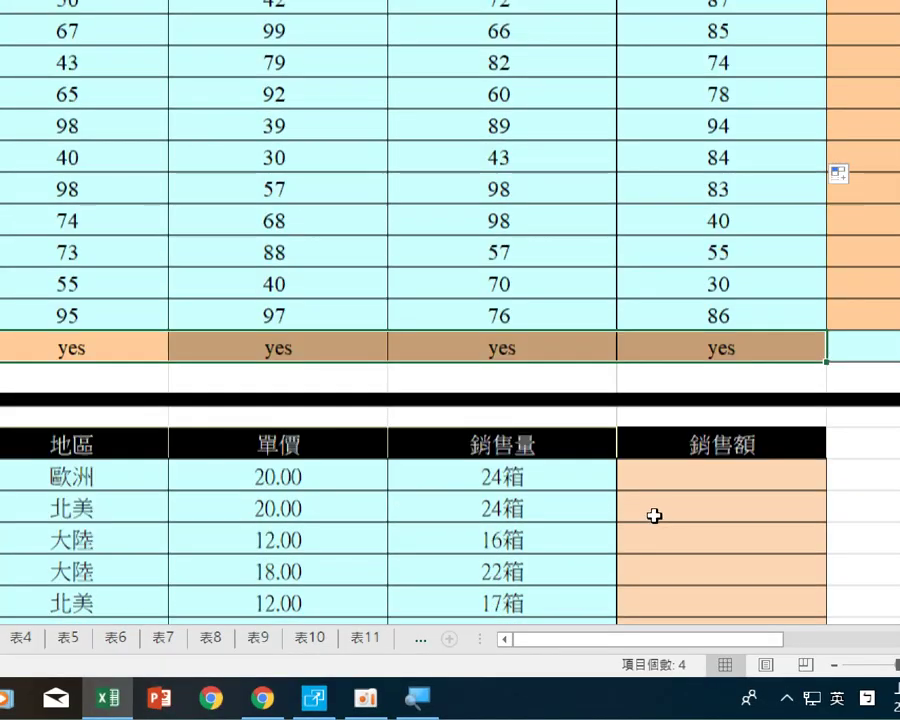
scroll(654, 515, down, 4)
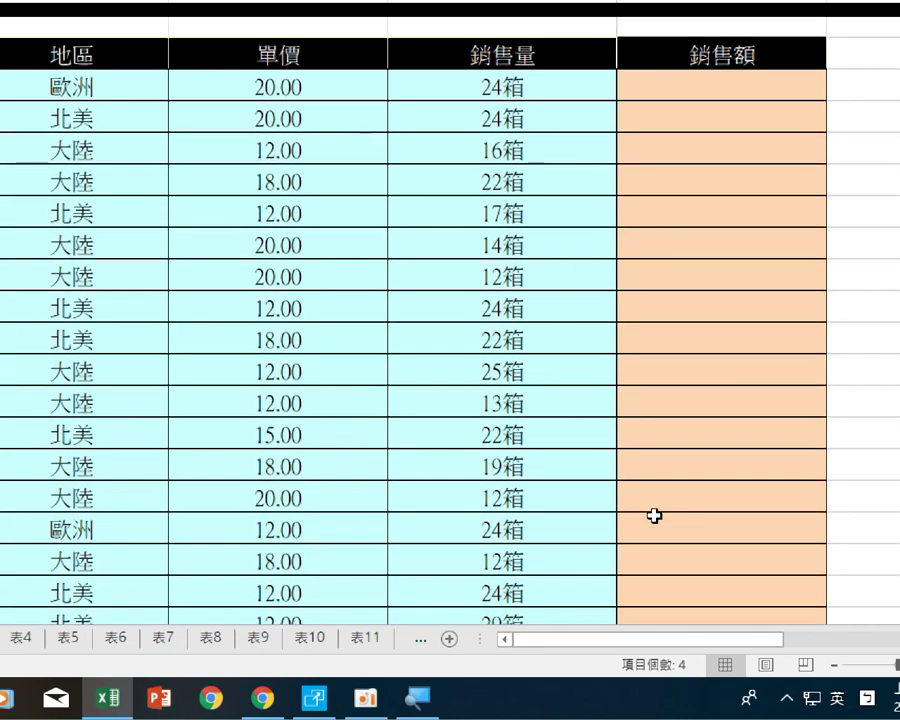
scroll(654, 515, up, 1)
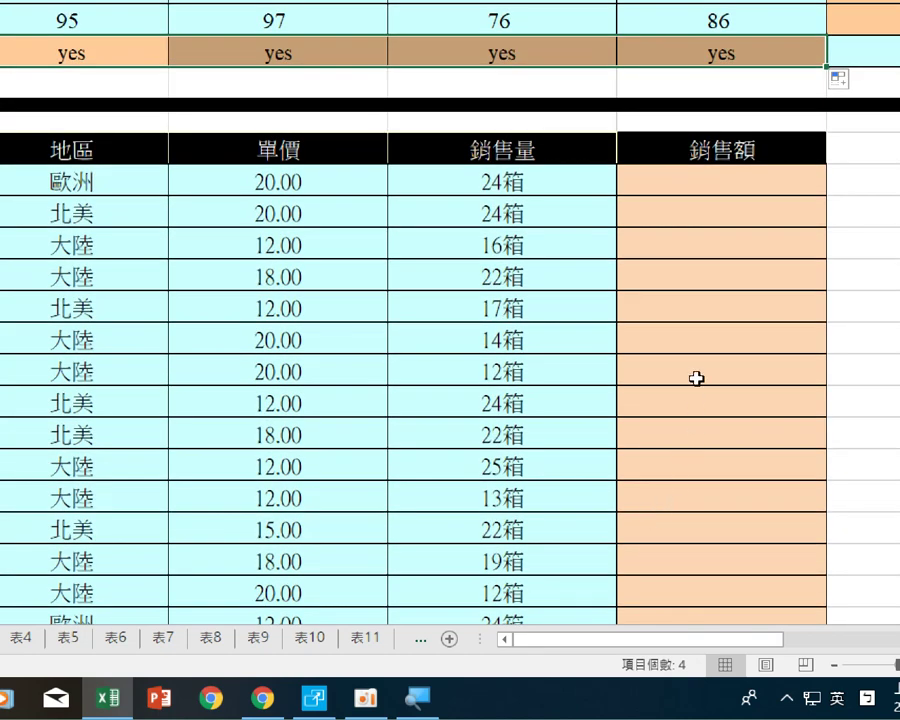
click(718, 183)
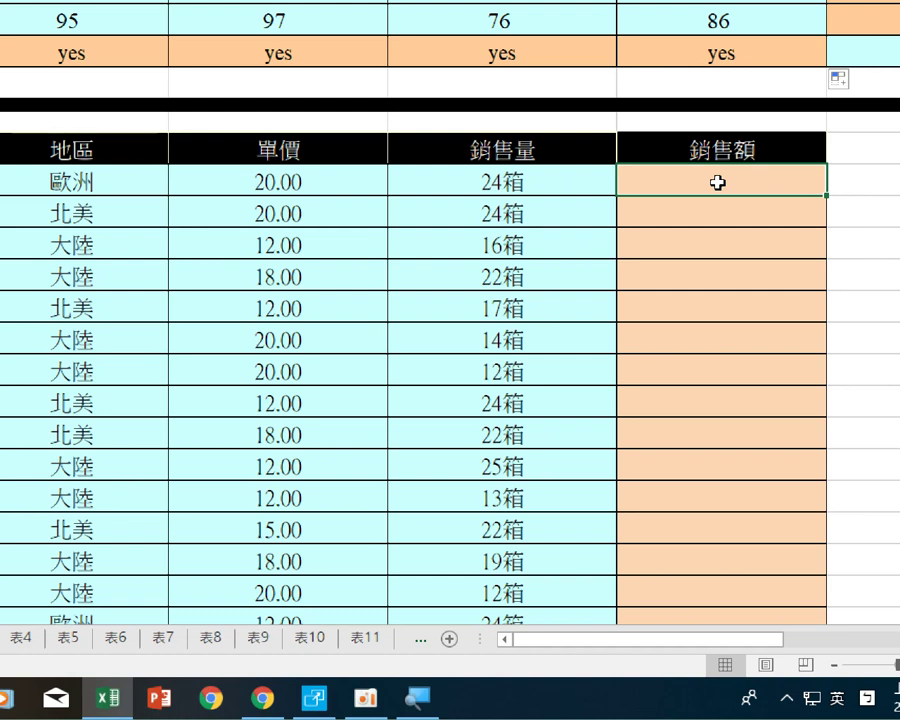
double_click(718, 183)
text(=)
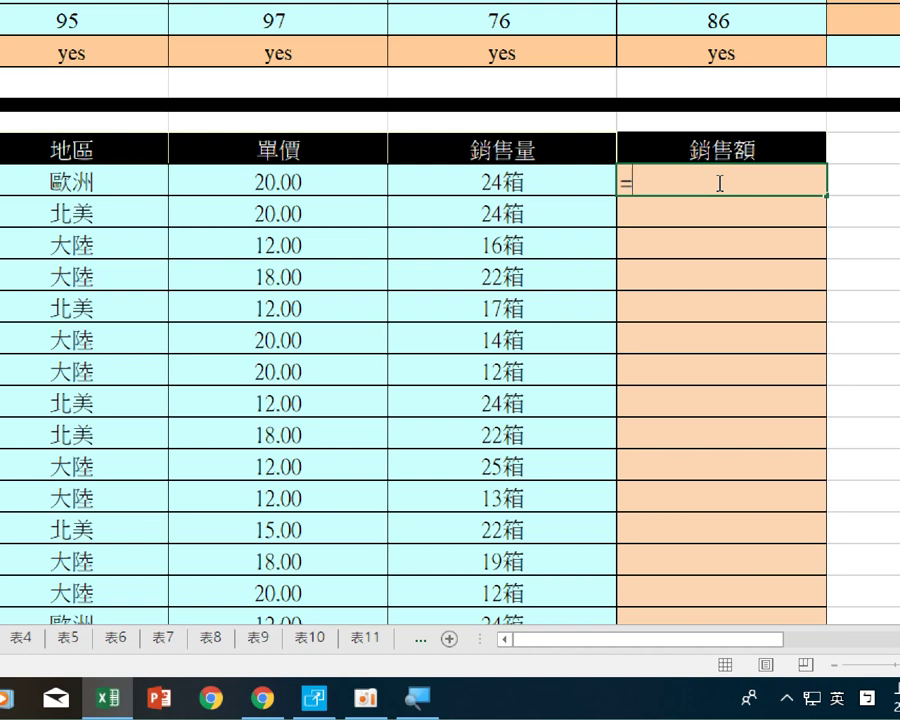
click(363, 179)
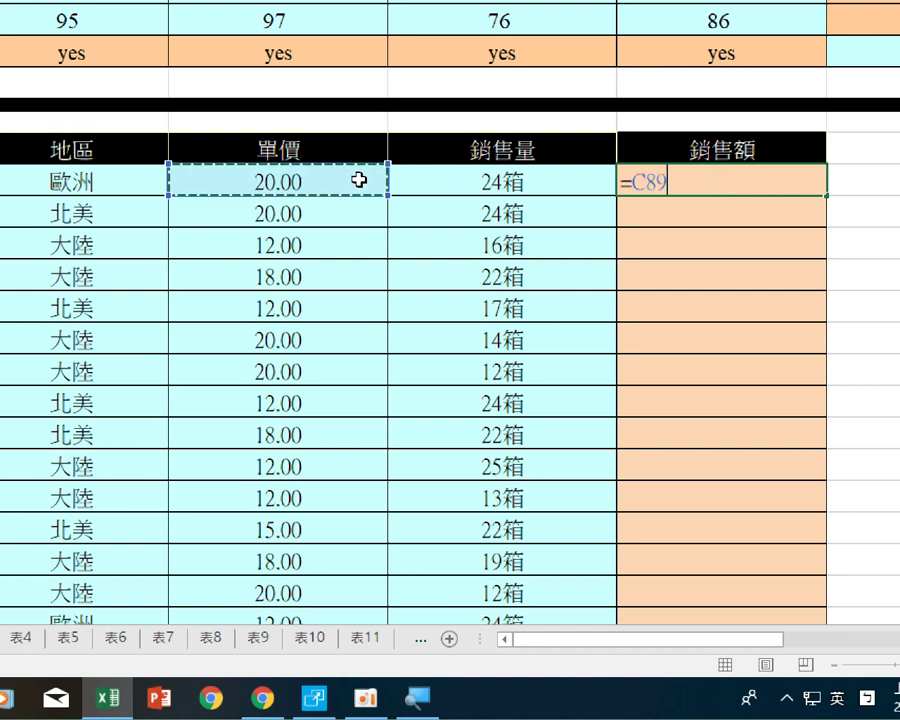
text(*)
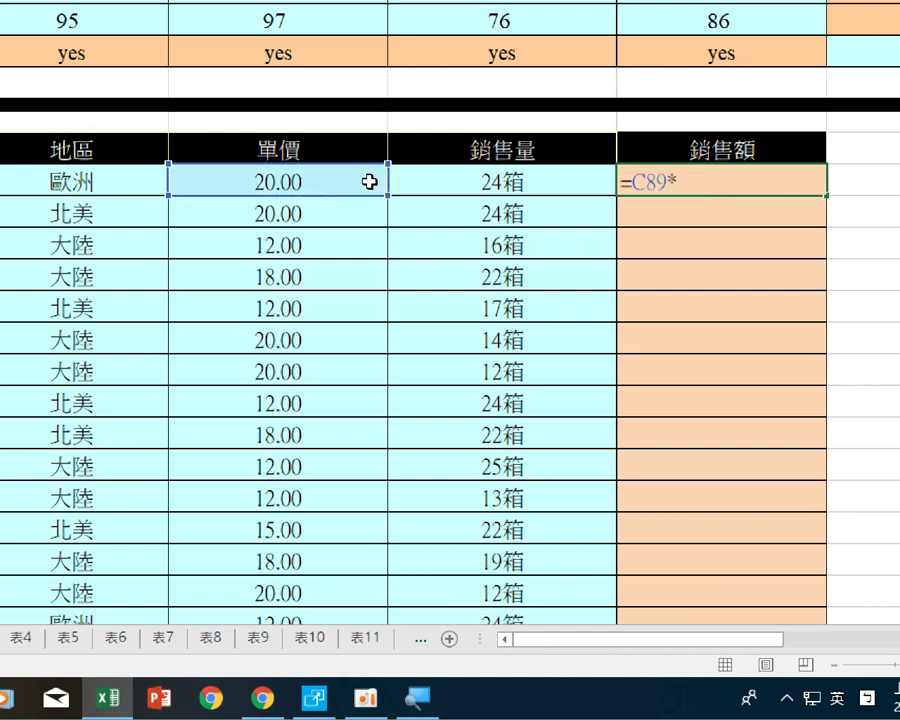
click(424, 185)
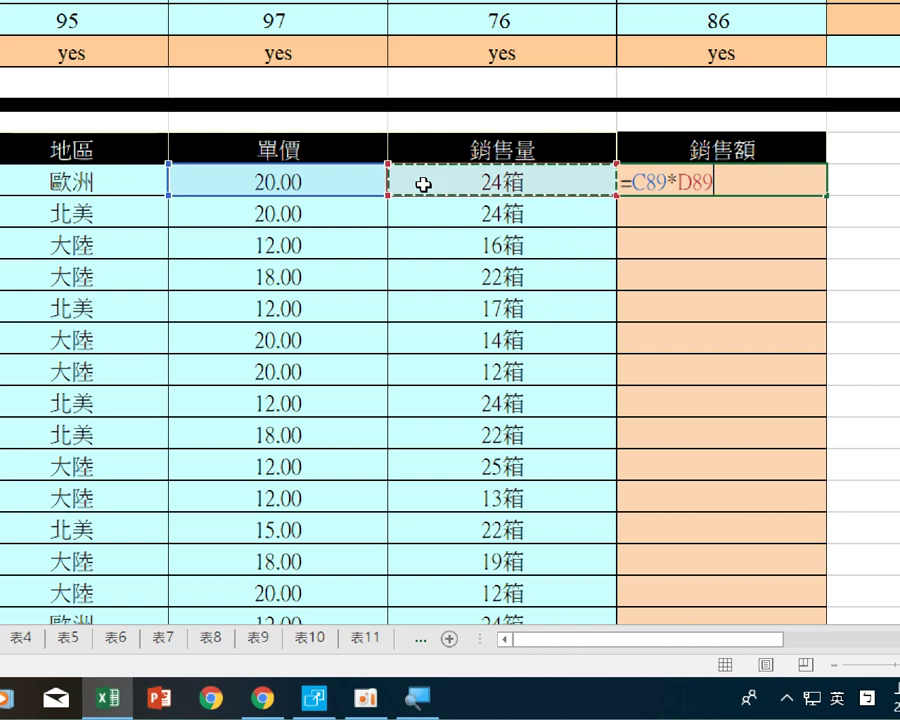
key(Return)
- Fill the E89 sales formula down the 銷售額 column to the last product row, E107
click(764, 179)
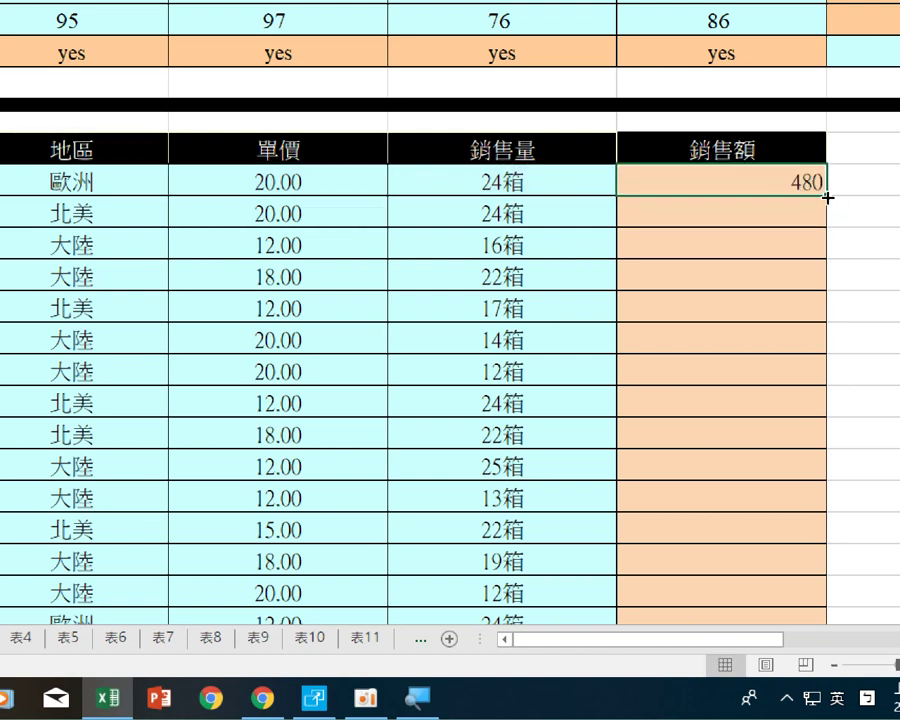
double_click(830, 194)
click(765, 179)
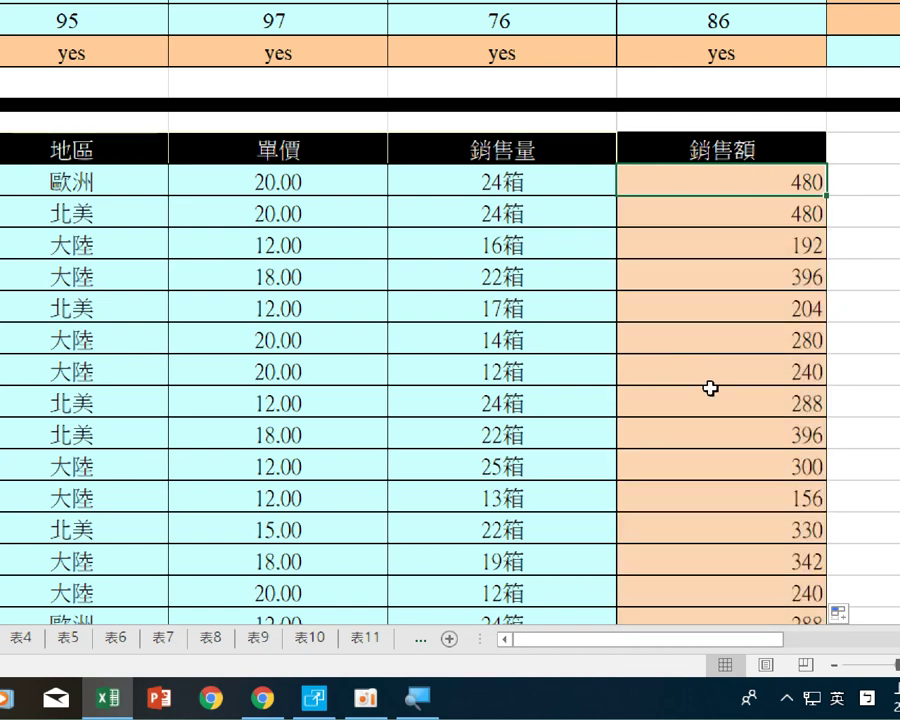
- Start an IF function in E109, the answer cell for 葡萄總銷量是否超過100
scroll(820, 506, down, 2)
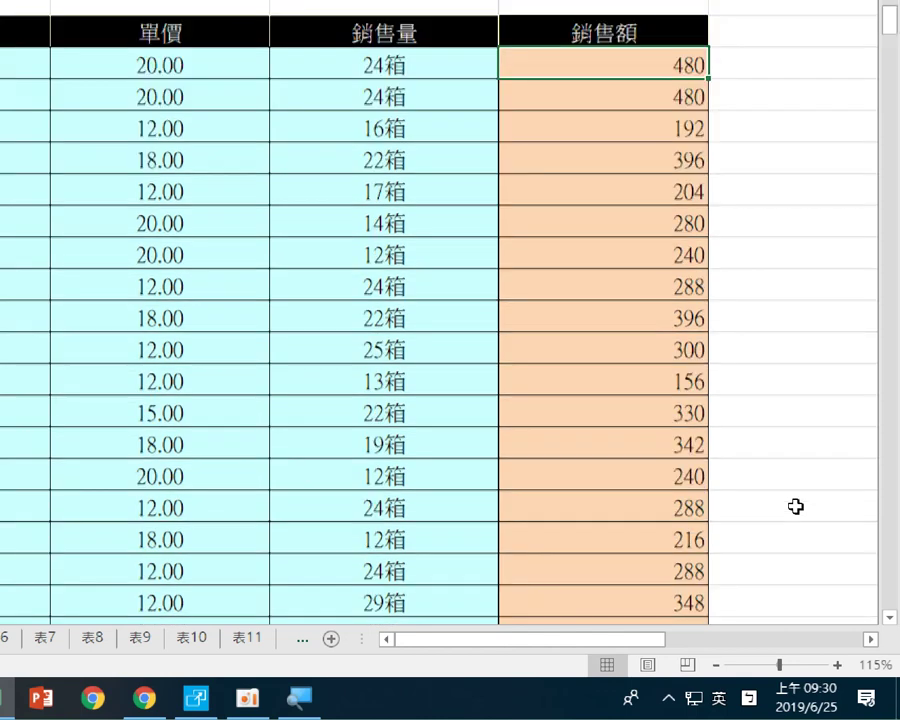
scroll(796, 506, down, 2)
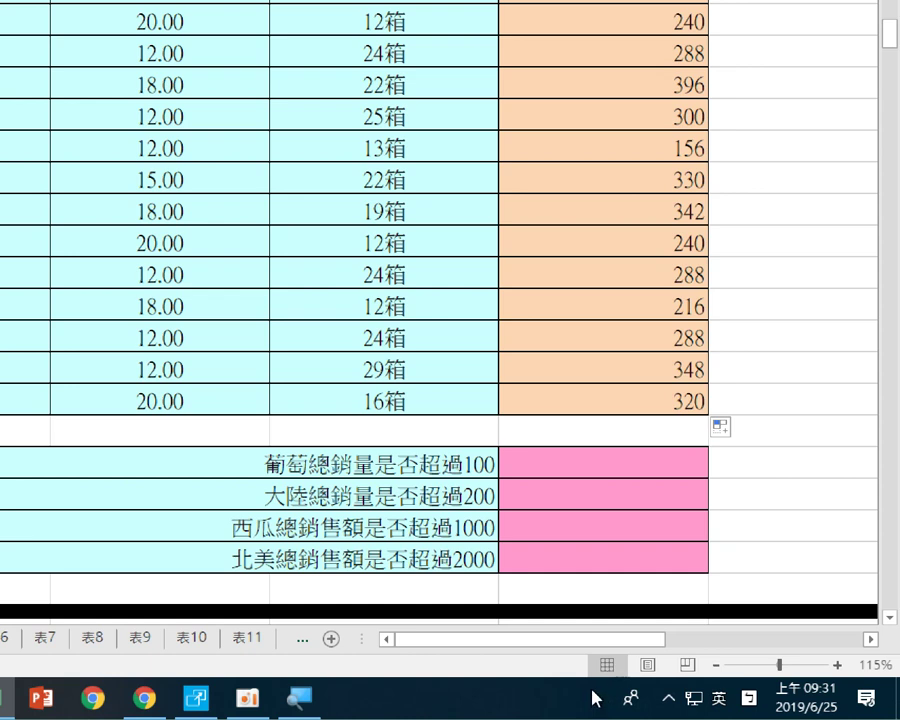
click(549, 466)
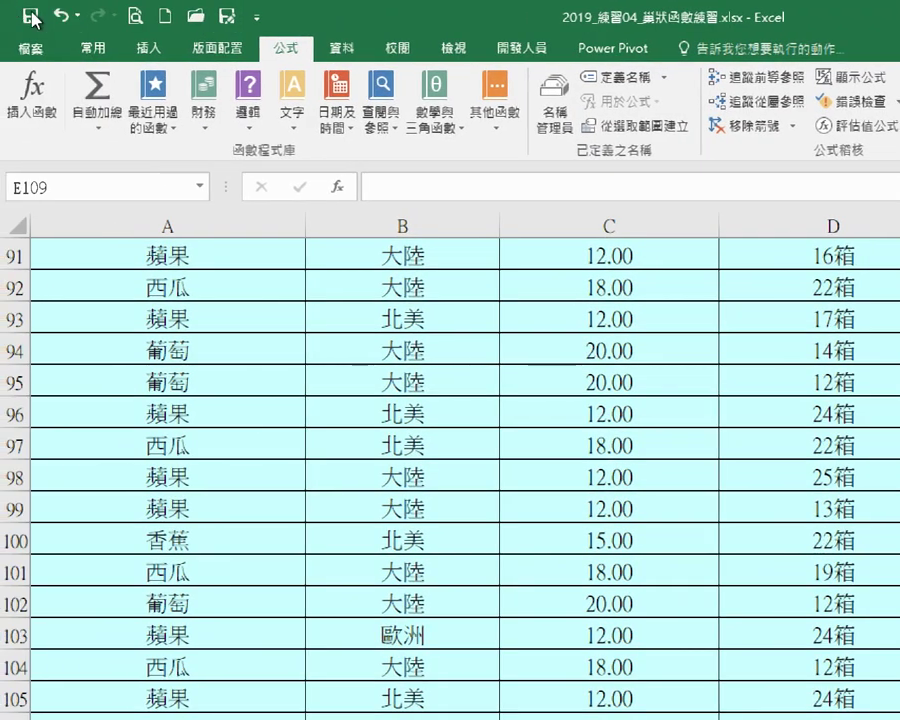
click(152, 97)
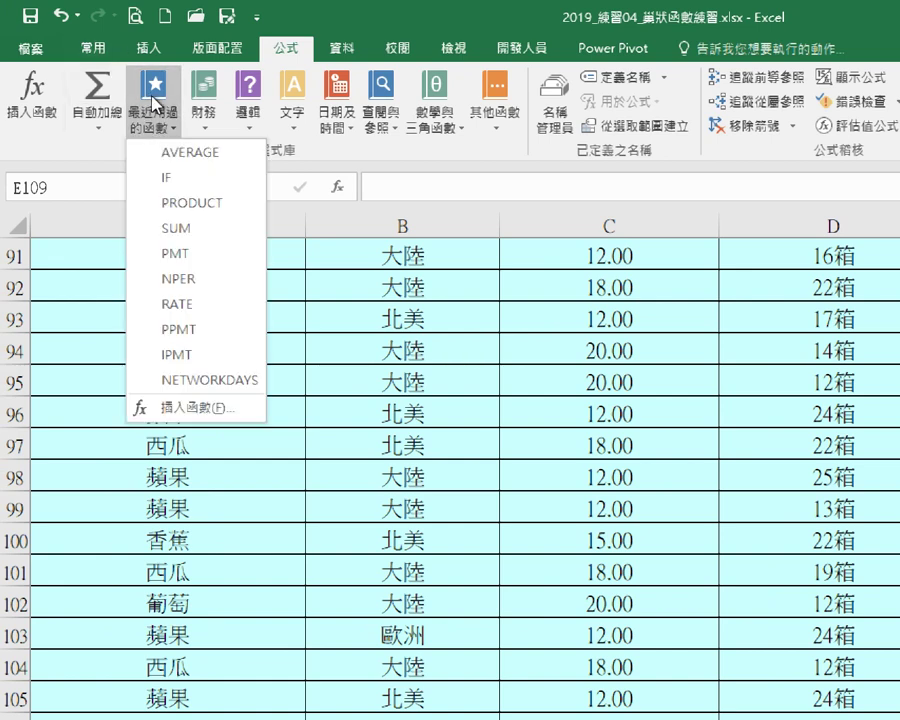
click(183, 179)
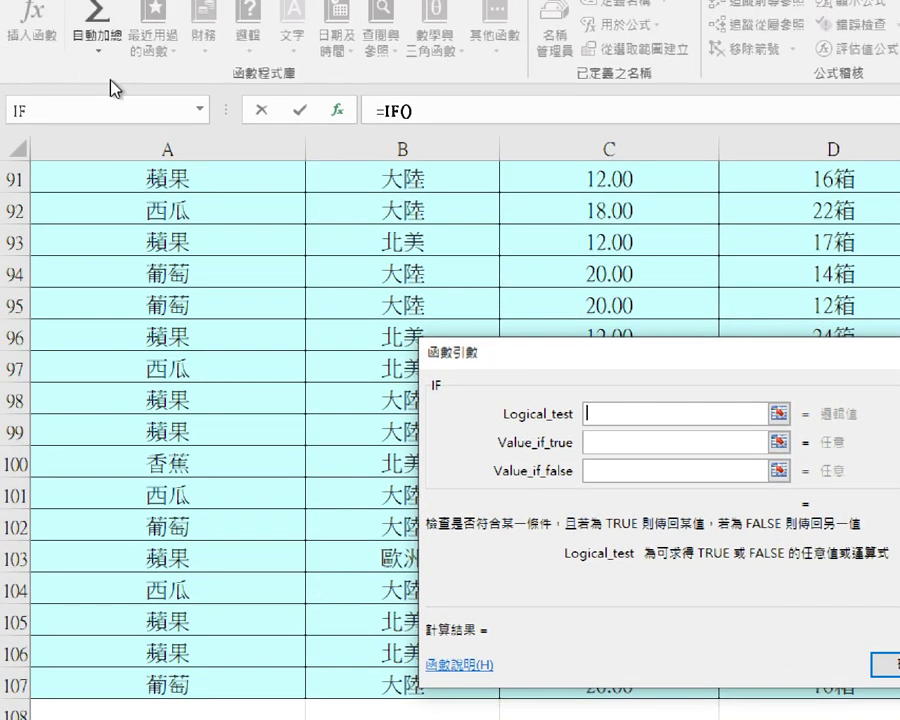
- Nest SUMIF, from the 數學與三角函數 category, inside the E109 IF's logical test, and uncover columns A and B behind its arguments dialog
click(204, 111)
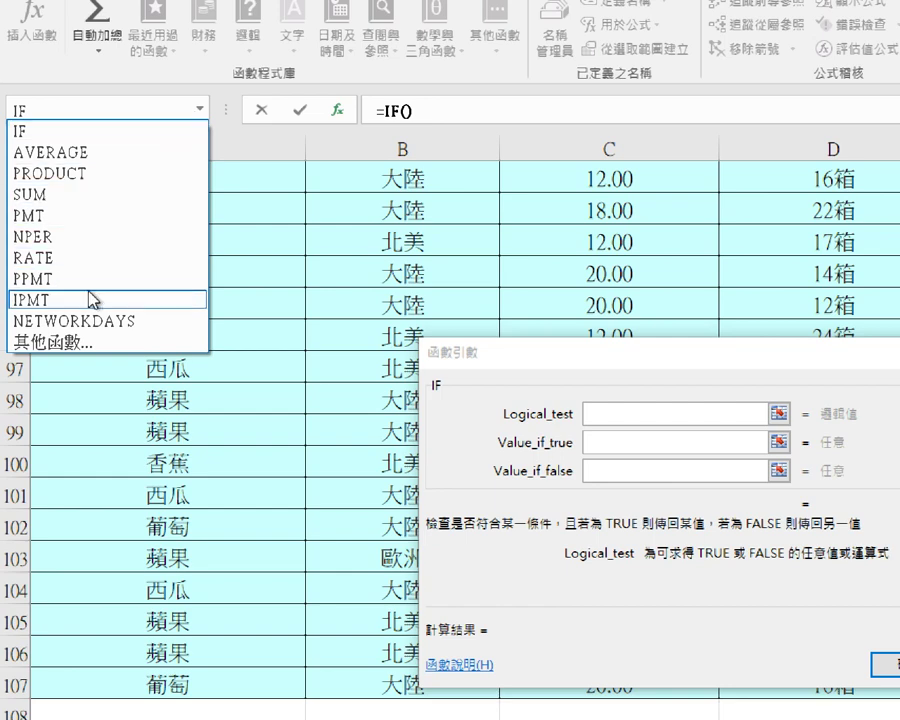
click(83, 342)
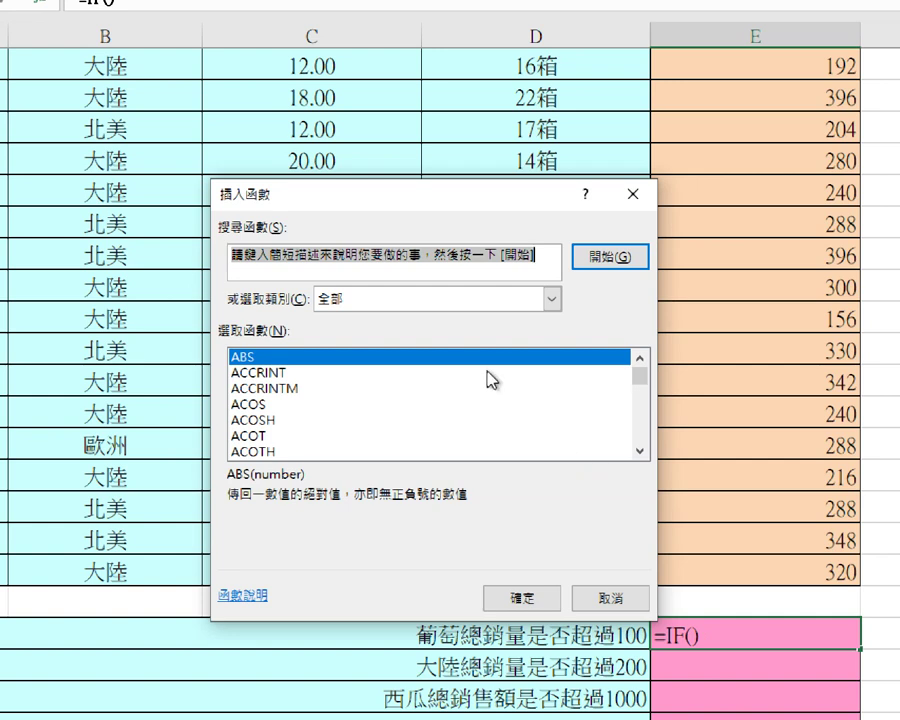
click(443, 300)
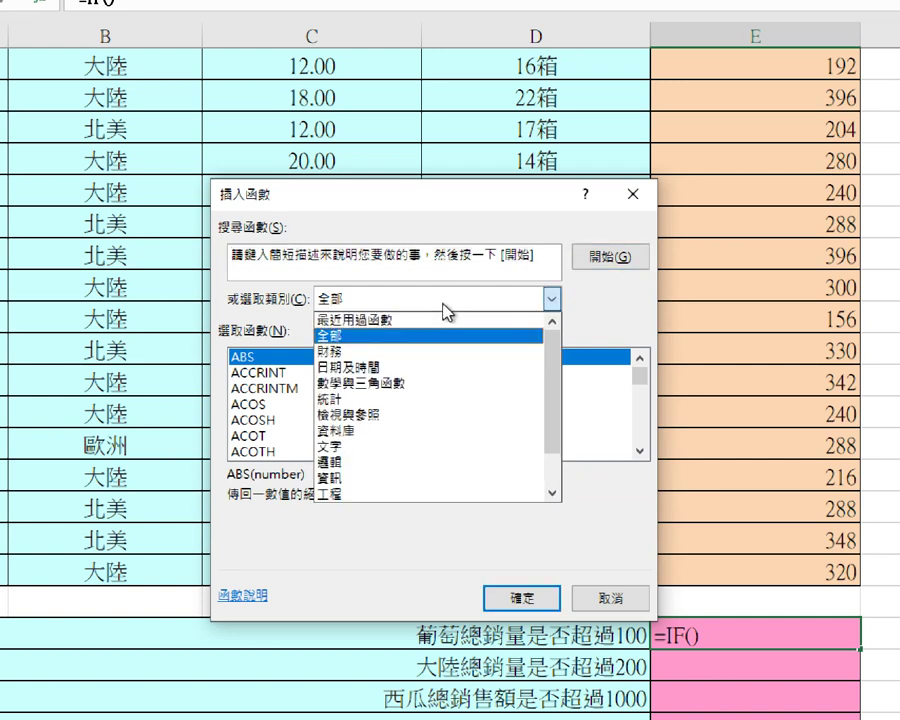
click(410, 384)
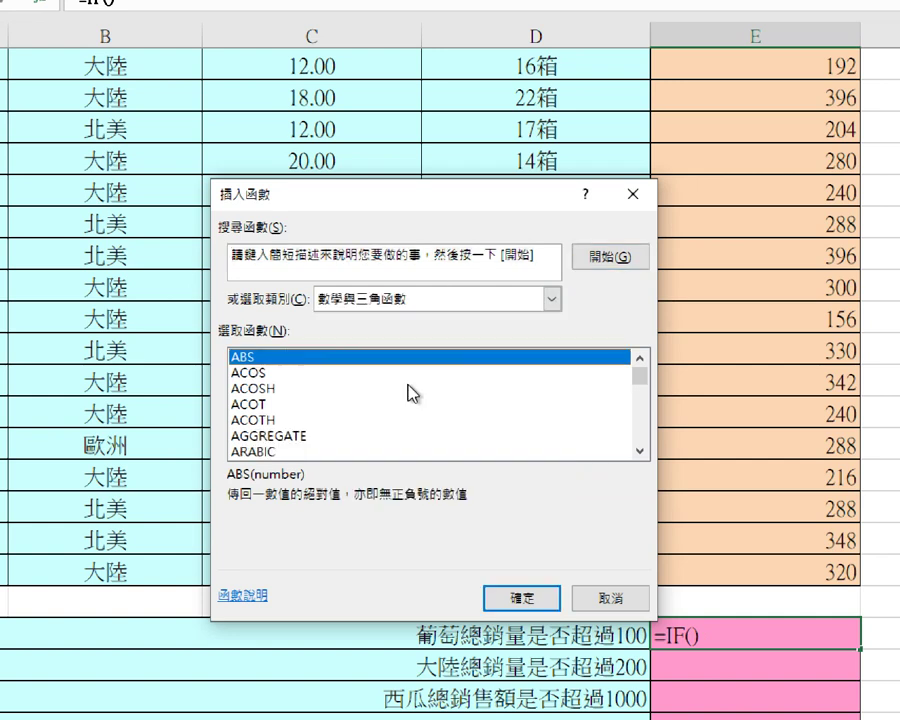
click(254, 404)
key(s)
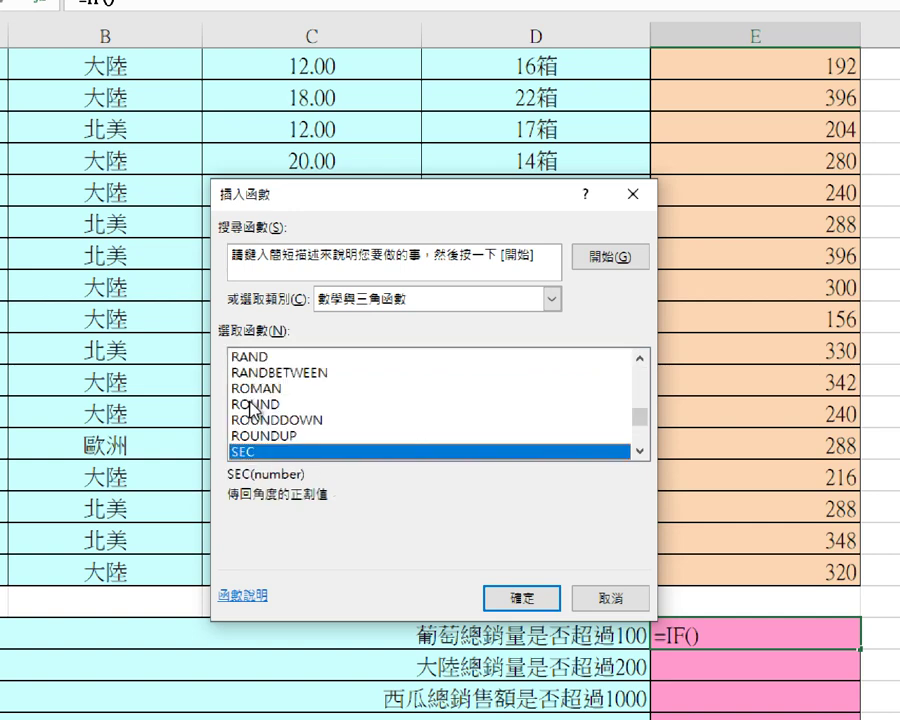
scroll(254, 404, down, 4)
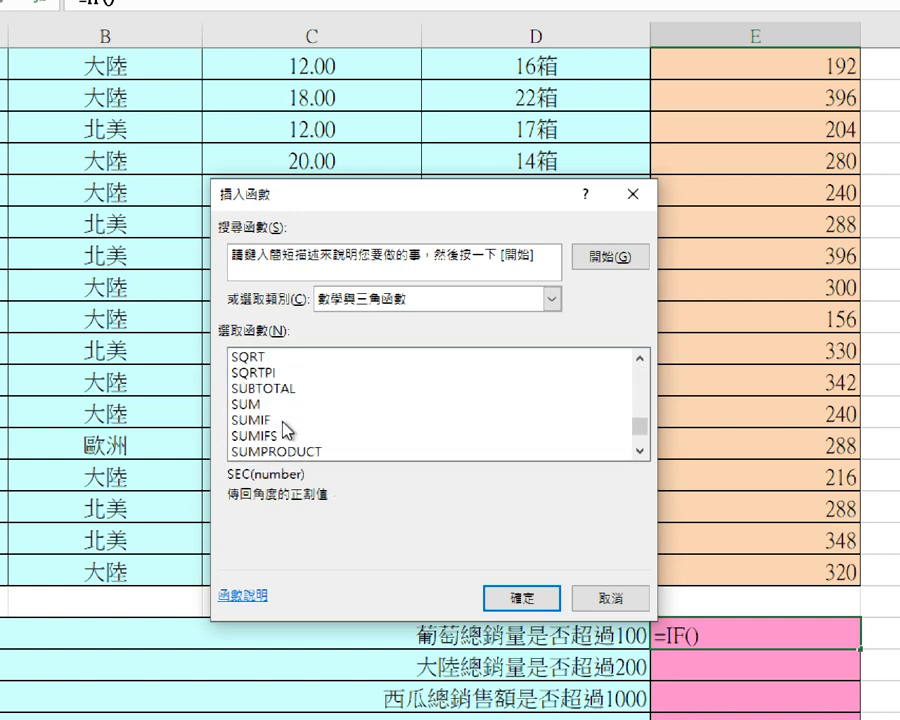
click(261, 421)
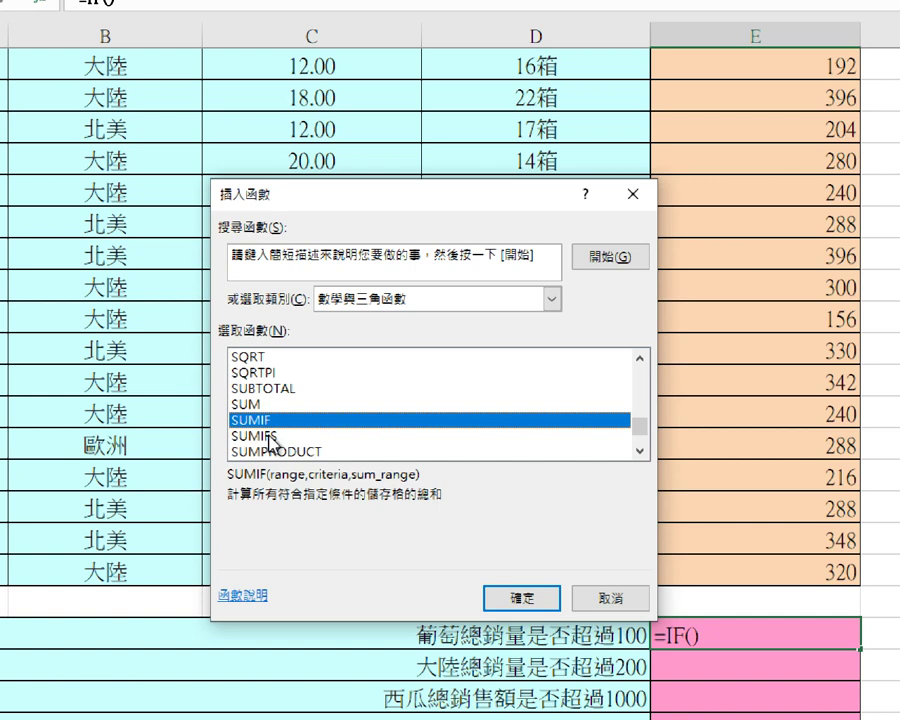
click(303, 437)
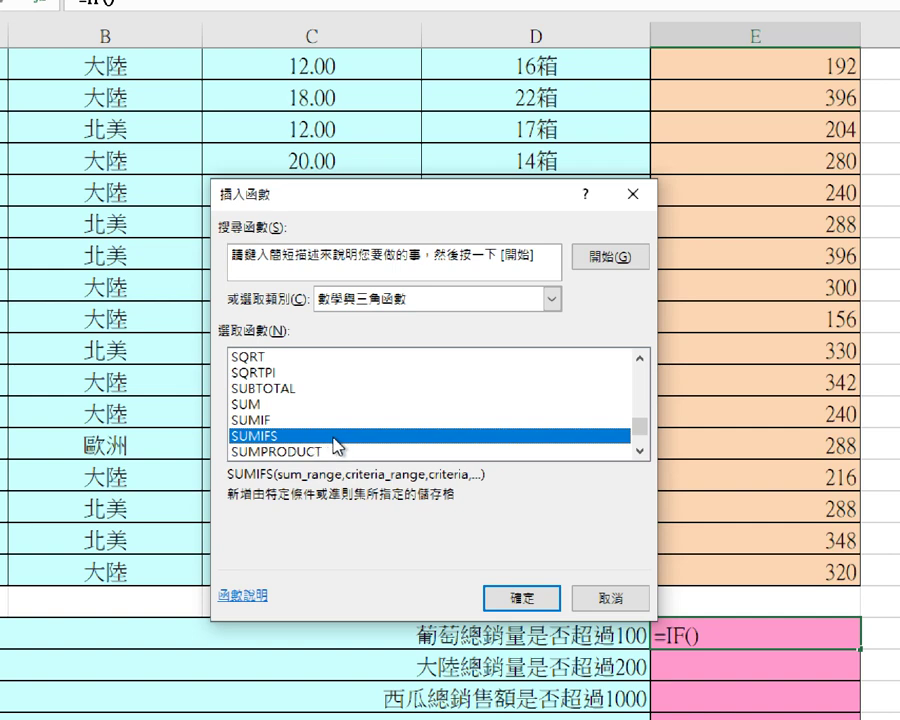
click(268, 421)
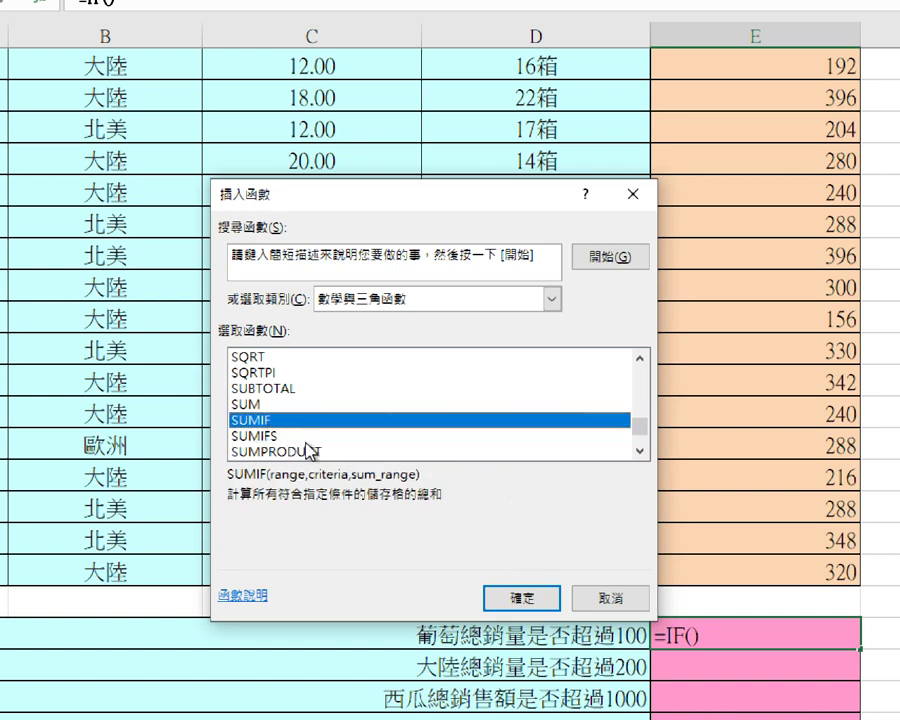
click(516, 599)
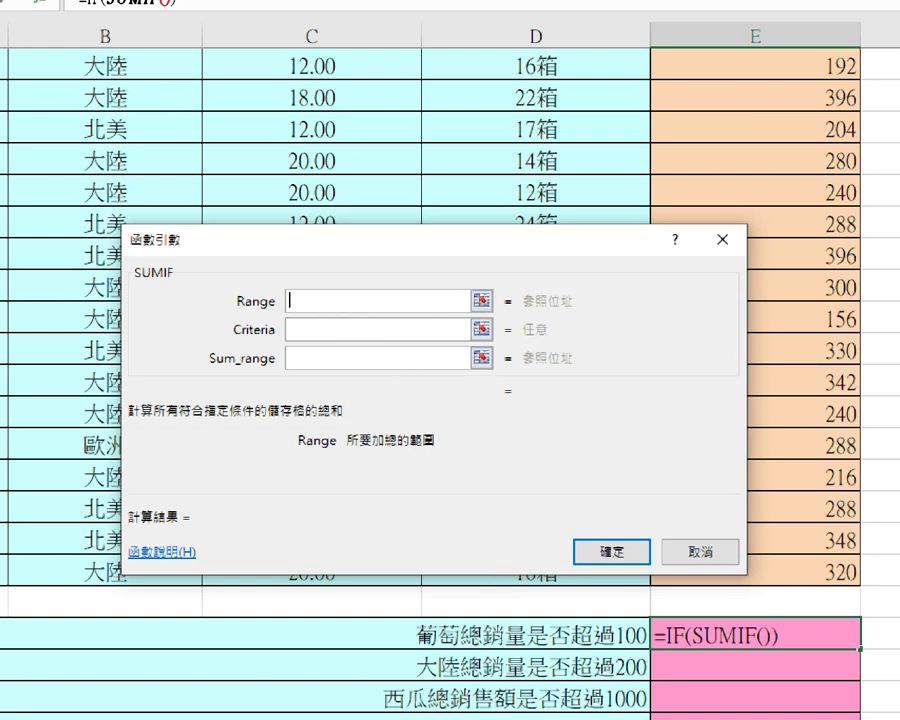
drag(364, 410, 558, 390)
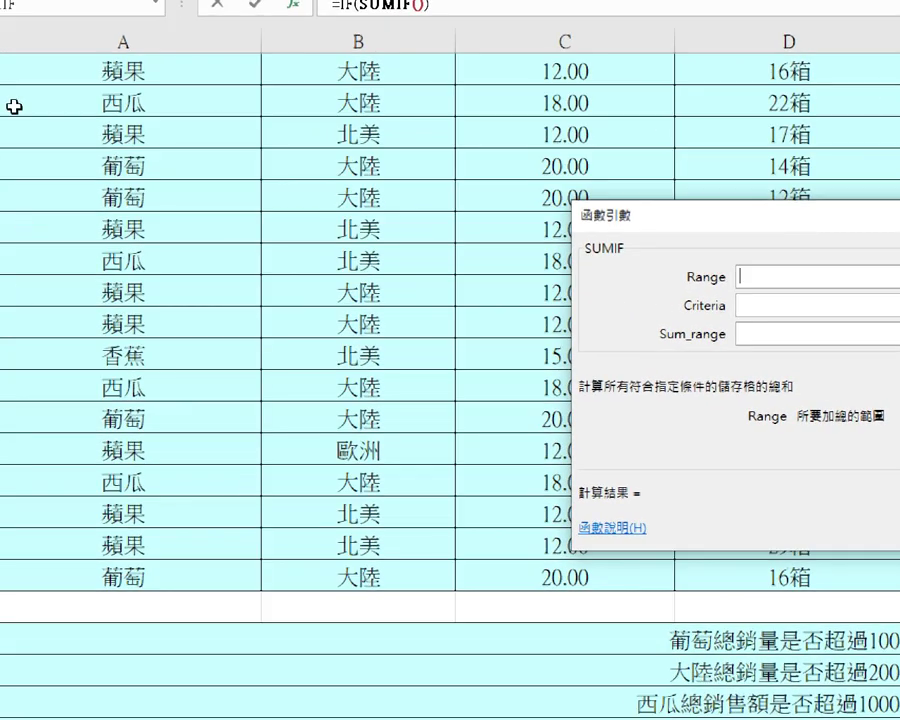
- Set the nested SUMIF's Range to the 產品 column, A89:A107
scroll(66, 237, up, 2)
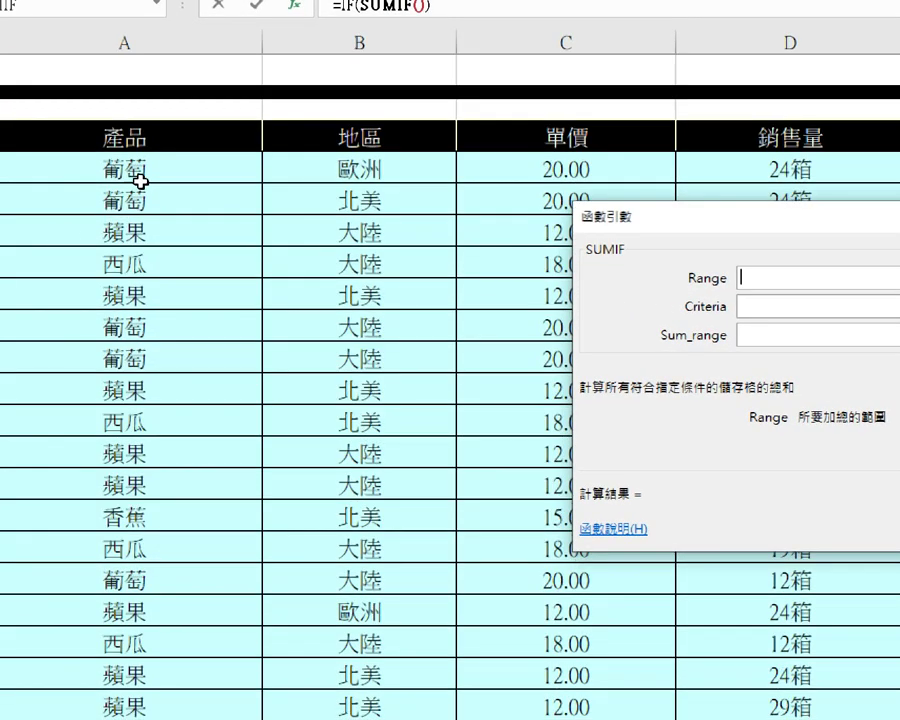
drag(140, 181, 143, 719)
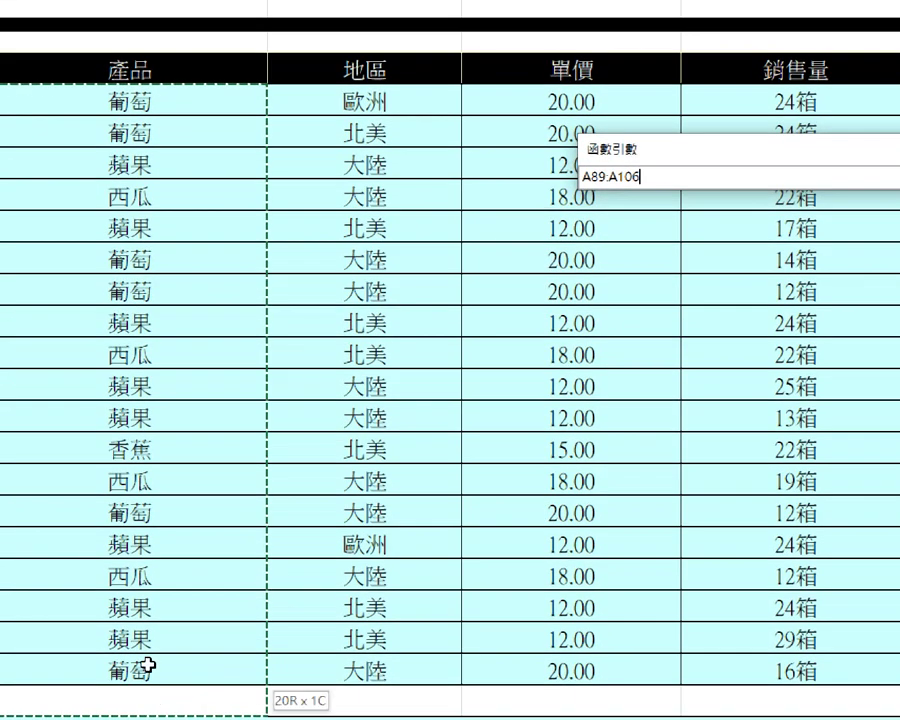
mouse_move(148, 665)
mouse_down()
mouse_move(147, 637)
mouse_move(145, 667)
mouse_up()
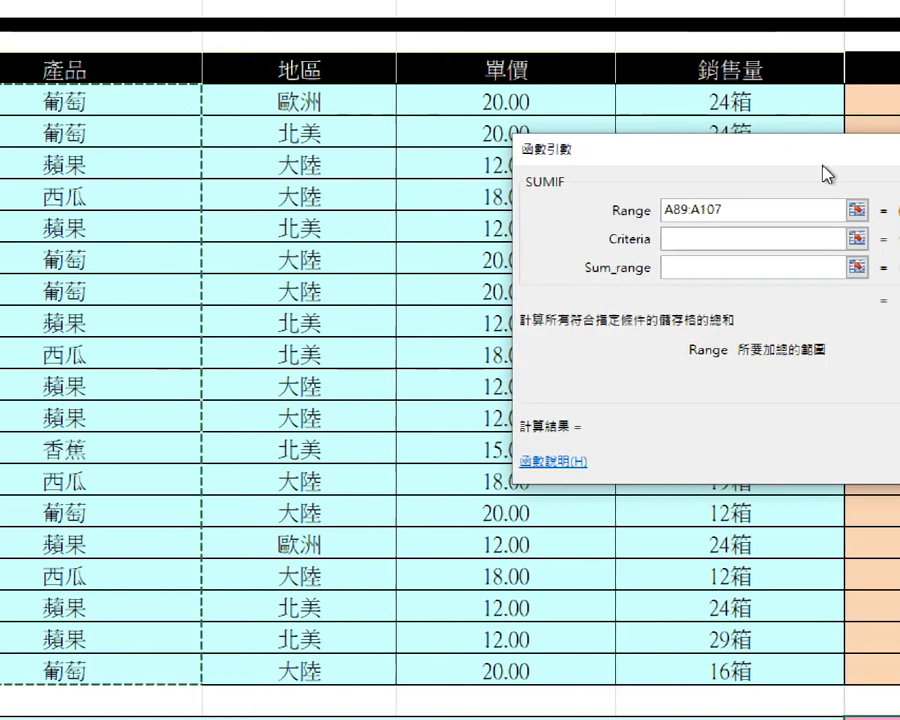
drag(814, 161, 600, 174)
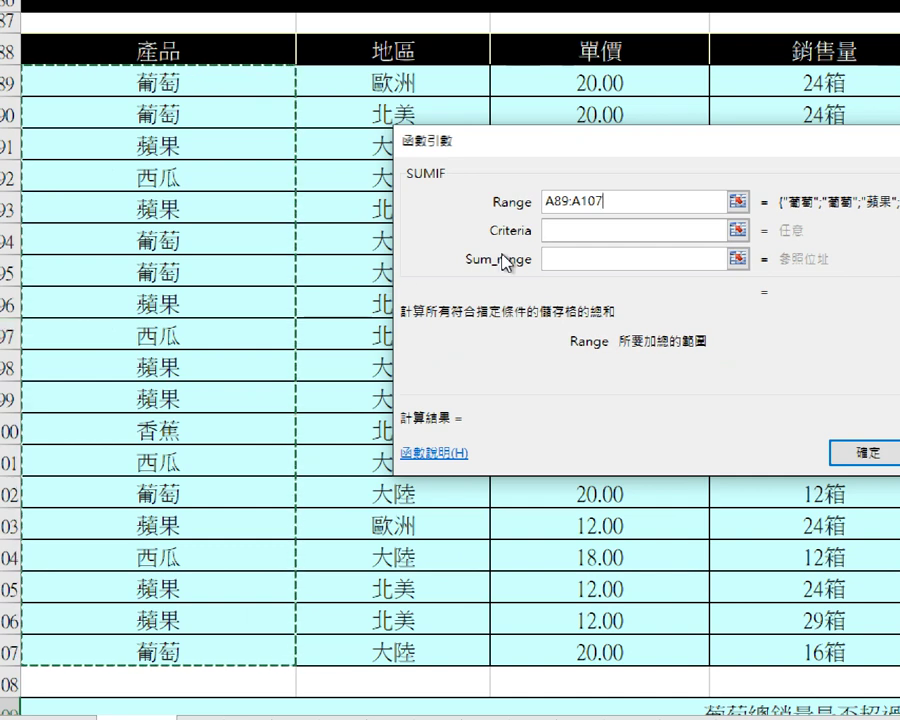
drag(607, 201, 540, 201)
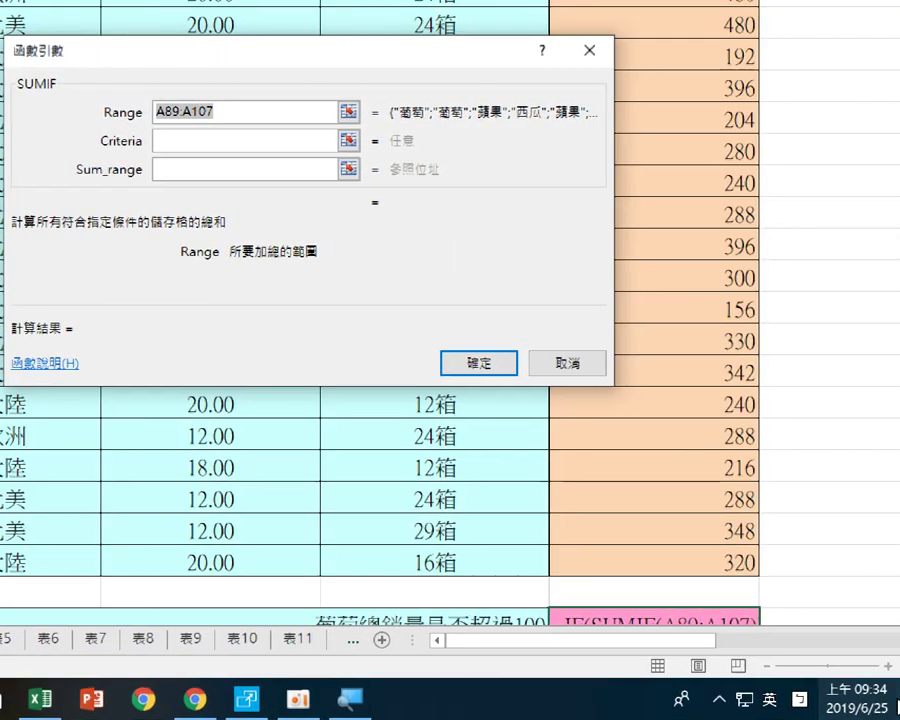
- Set the SUMIF Criteria to A95, a cell containing 葡萄
scroll(775, 550, down, 2)
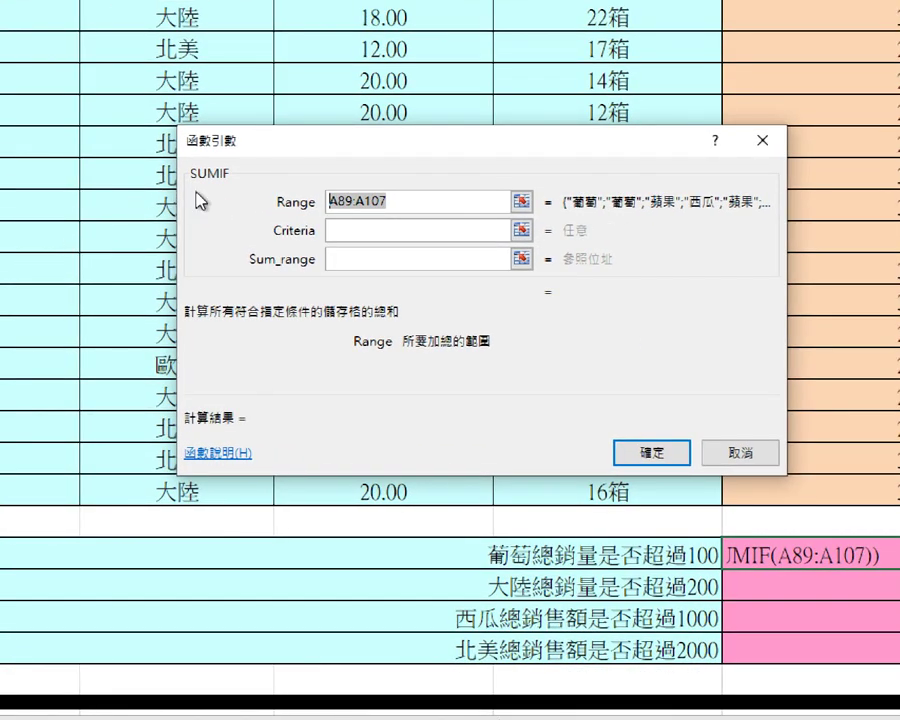
click(365, 233)
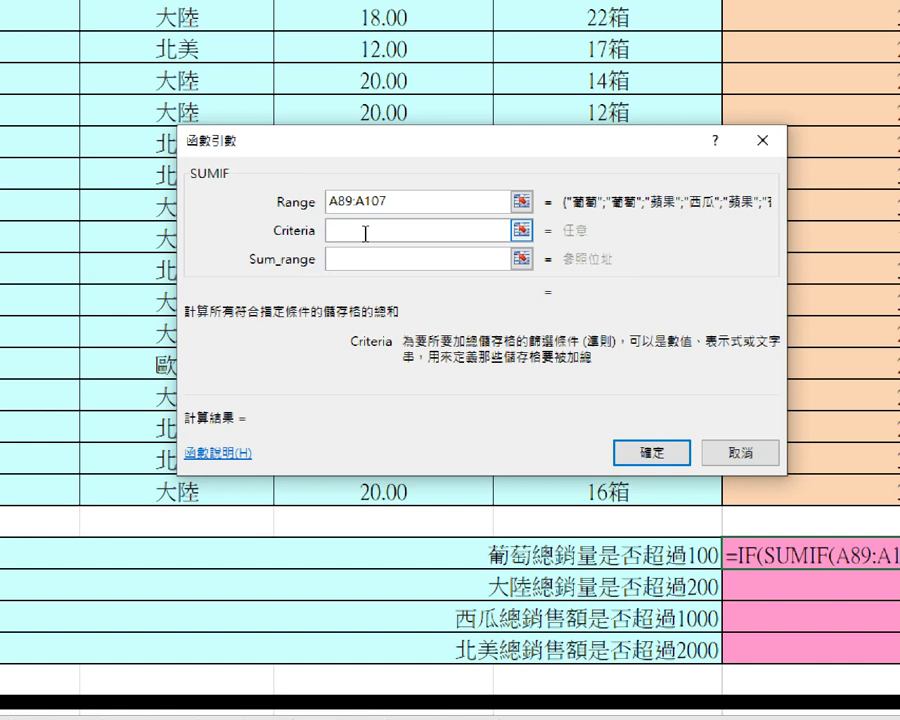
click(403, 200)
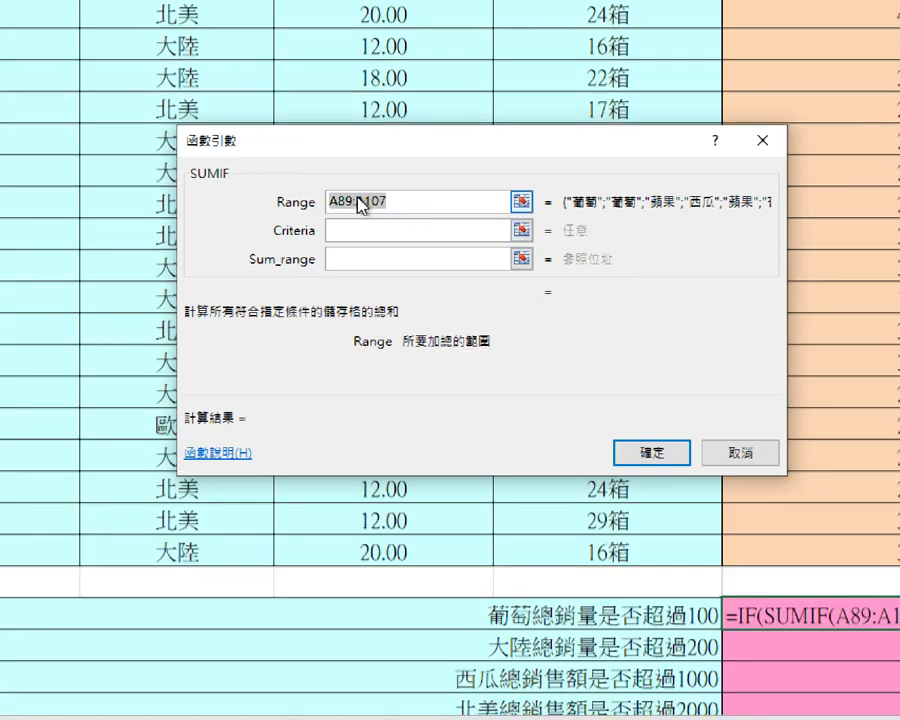
click(364, 230)
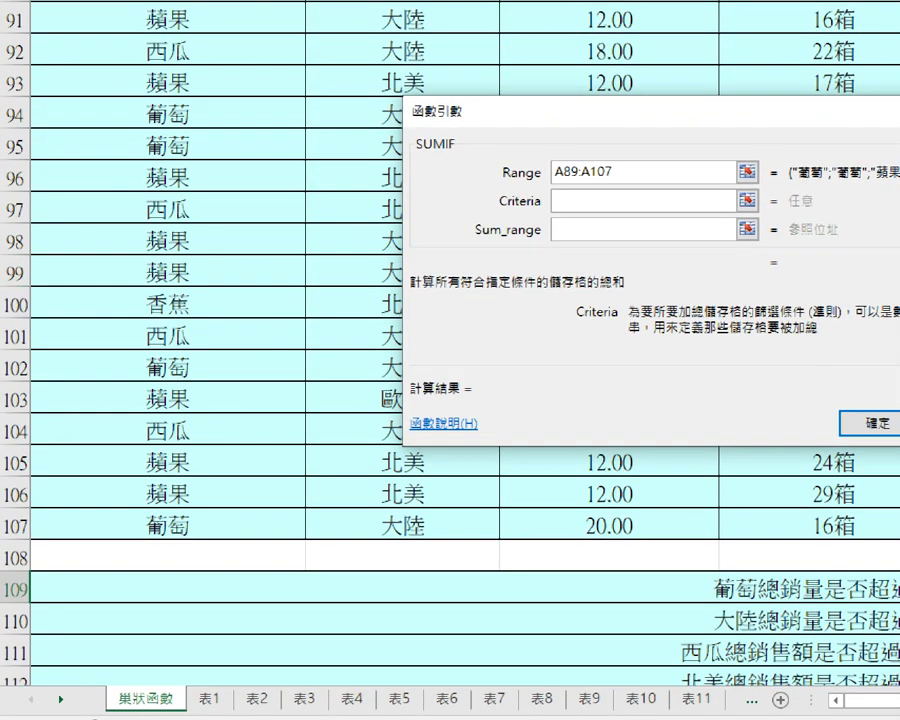
click(177, 148)
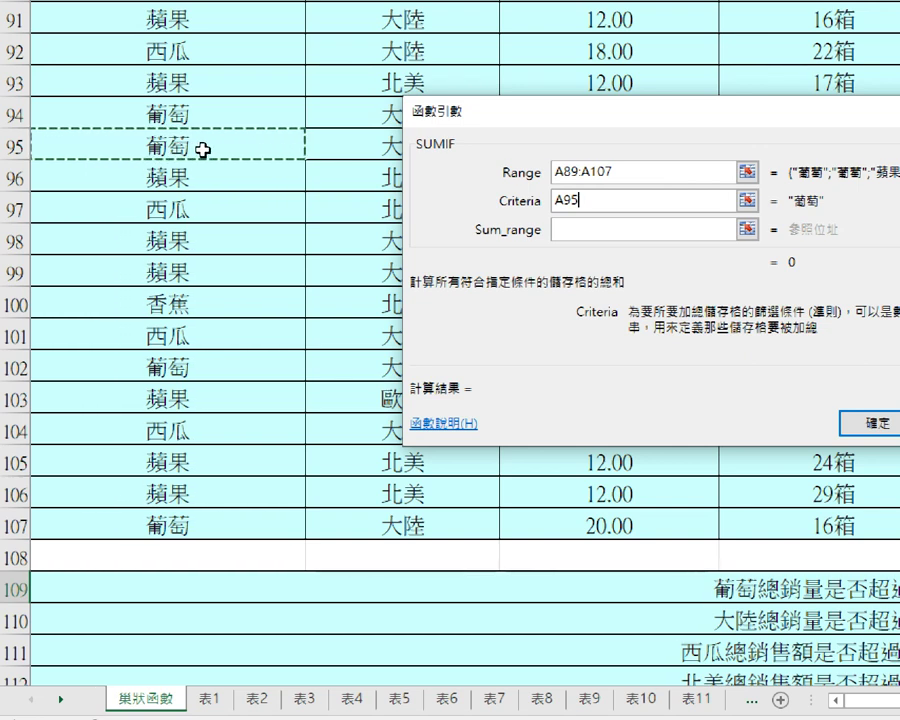
- Set the SUMIF Sum_range to the 銷售量 column, D89:D107, moving the arguments dialog clear of the data
click(612, 232)
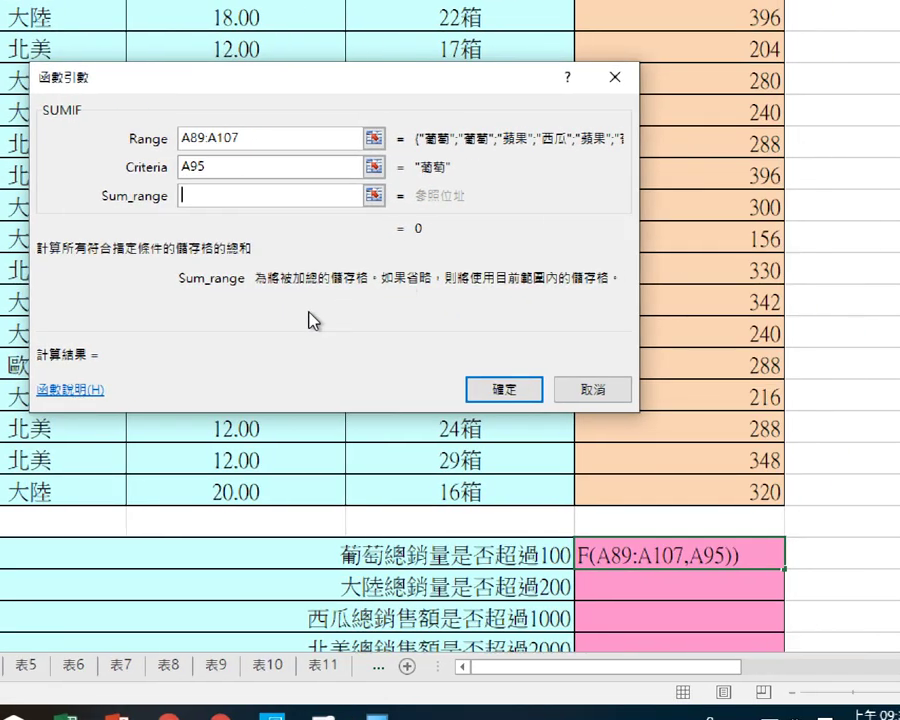
drag(128, 312, 689, 313)
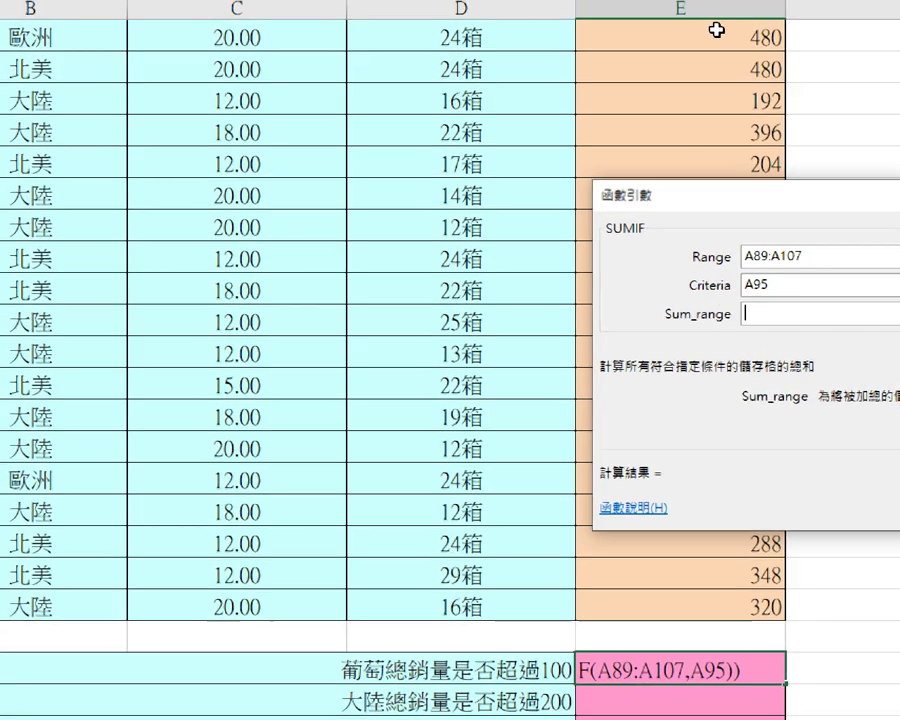
scroll(565, 291, up, 1)
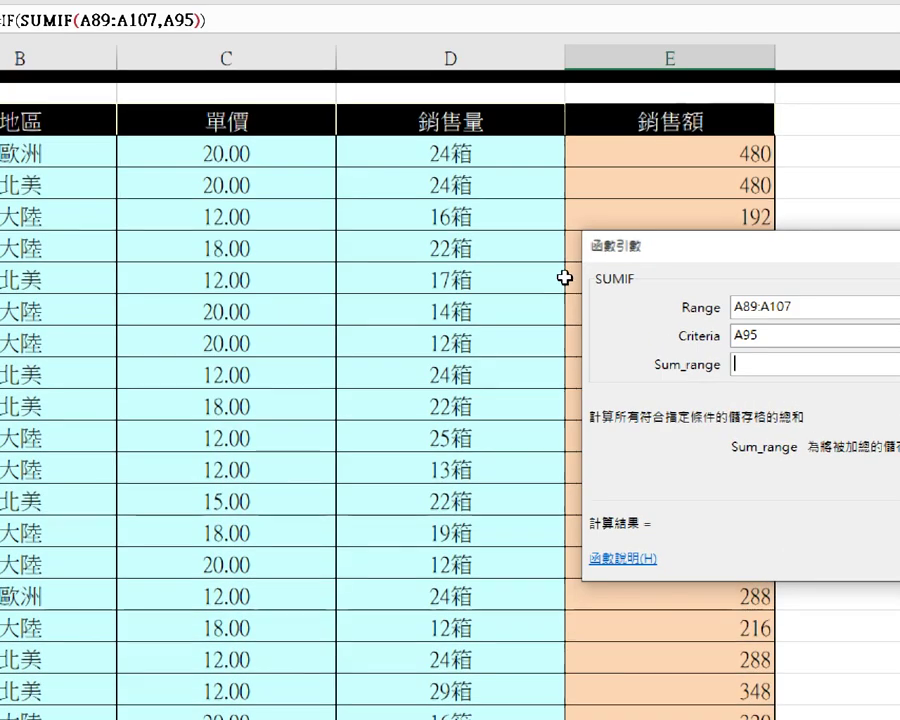
click(495, 151)
drag(495, 151, 502, 674)
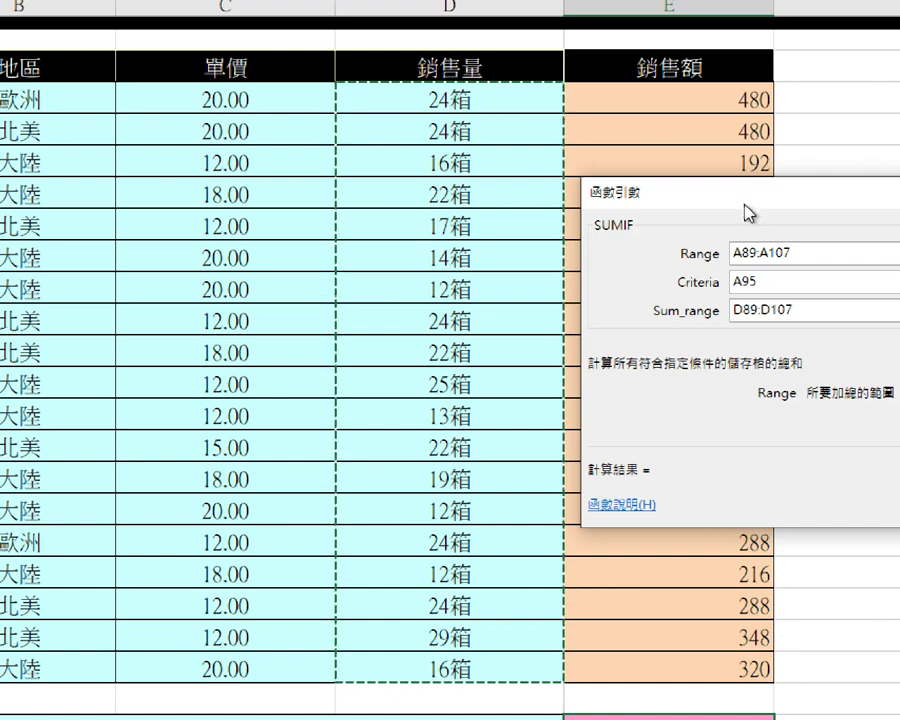
drag(741, 202, 251, 167)
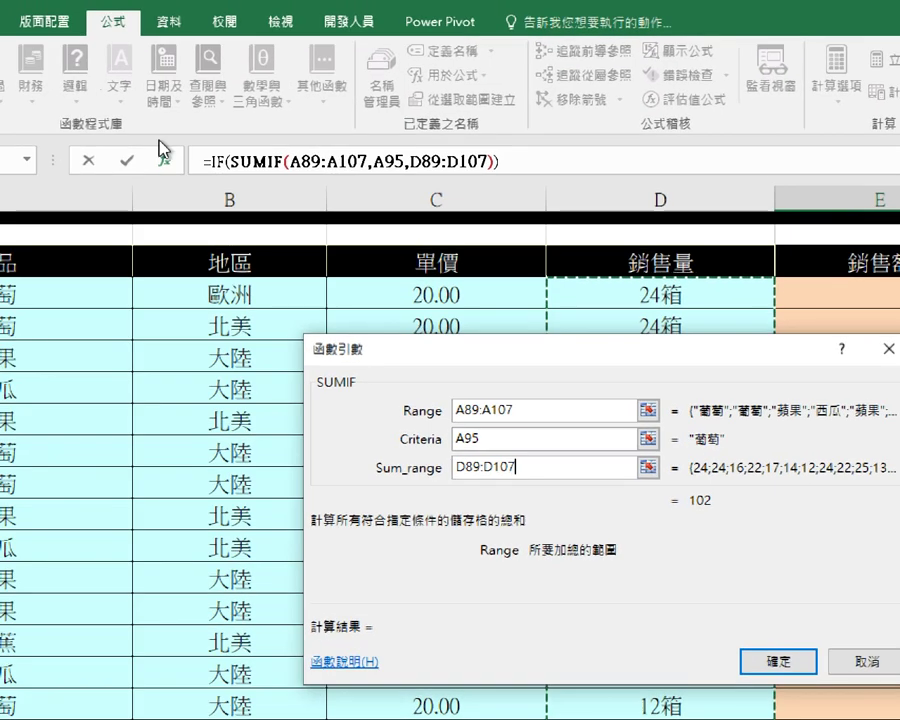
- Return to the outer IF's arguments and append >100 to the SUMIF expression in its logical test
click(219, 160)
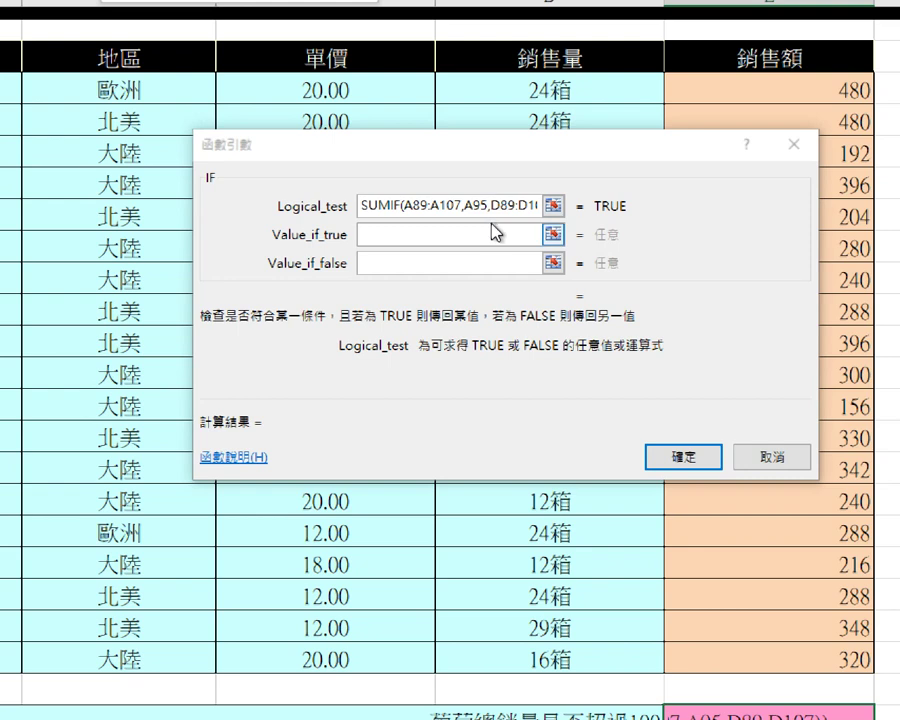
drag(490, 165, 451, 165)
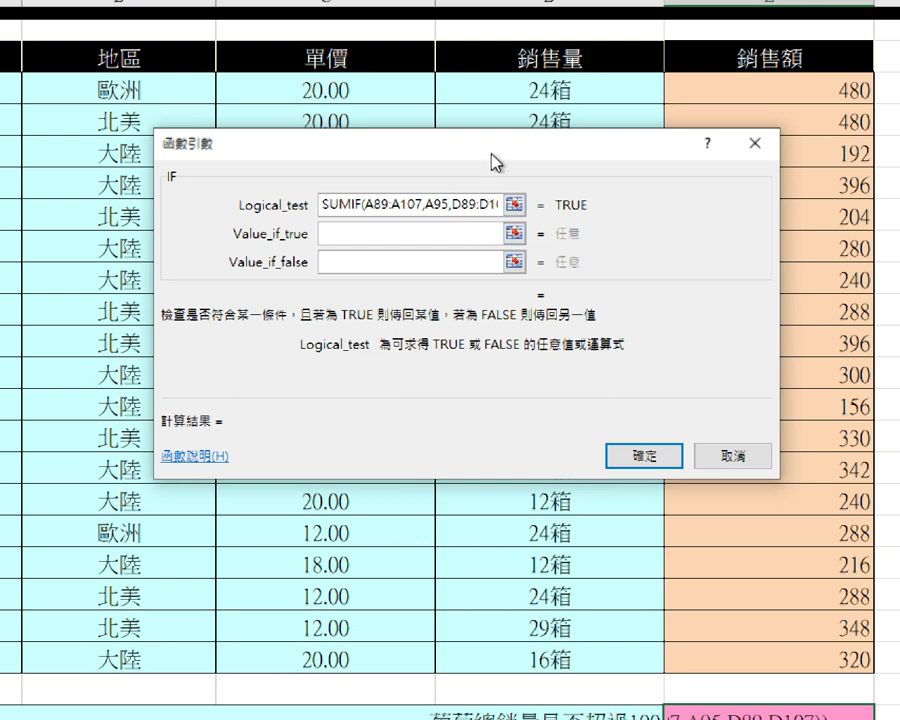
key(Right)
key(Right)
key(Right)
key(Right)
key(Right)
key(Right)
key(Right)
key(Right)
key(Right)
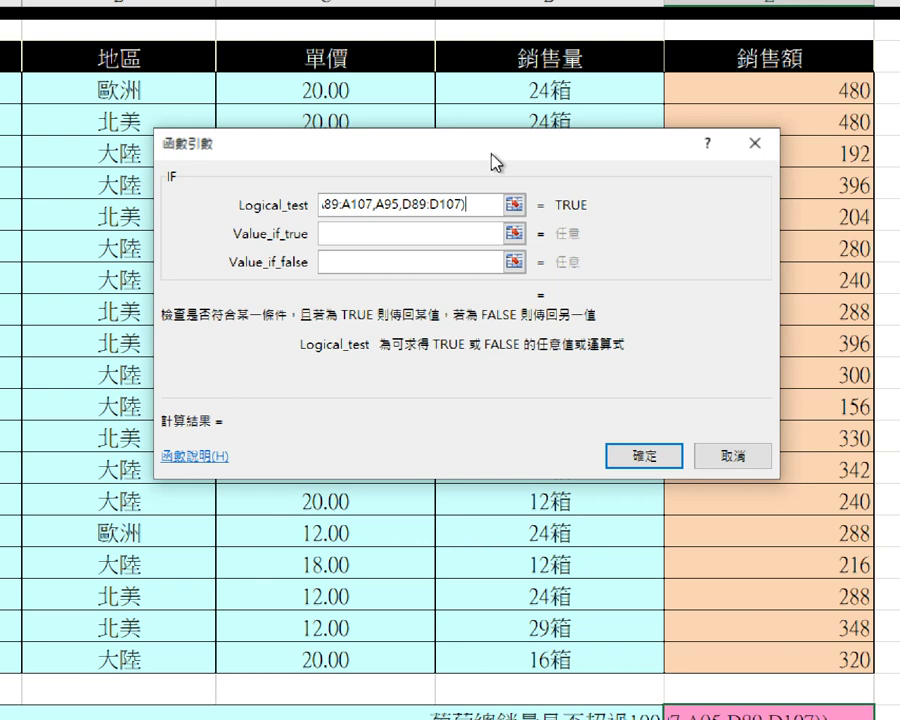
text(>100)
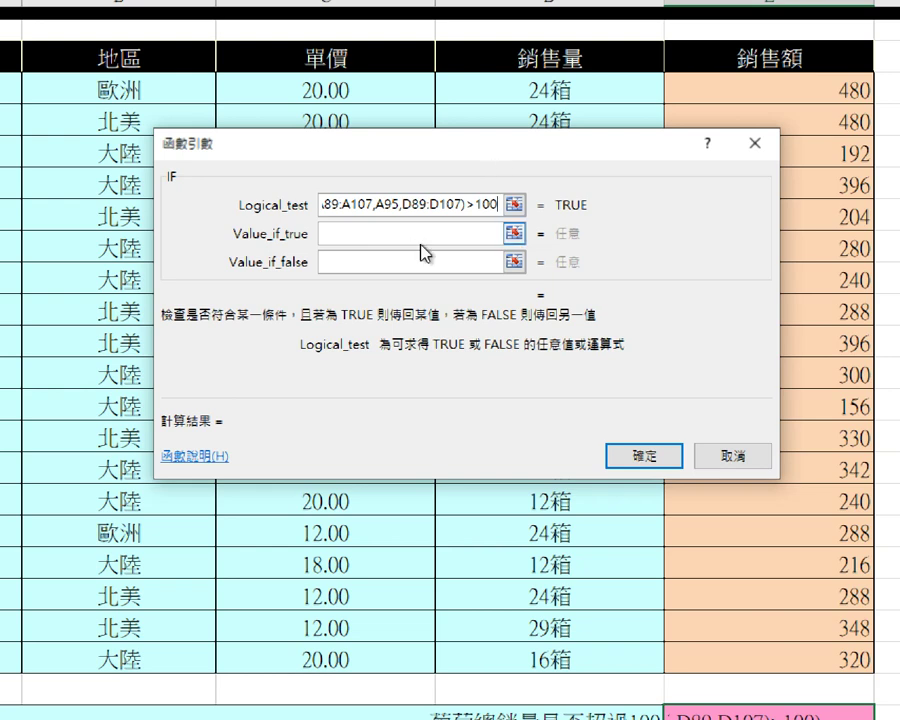
- Make the E109 IF return yes when true and no when false, and confirm the formula
click(383, 232)
text(yes)
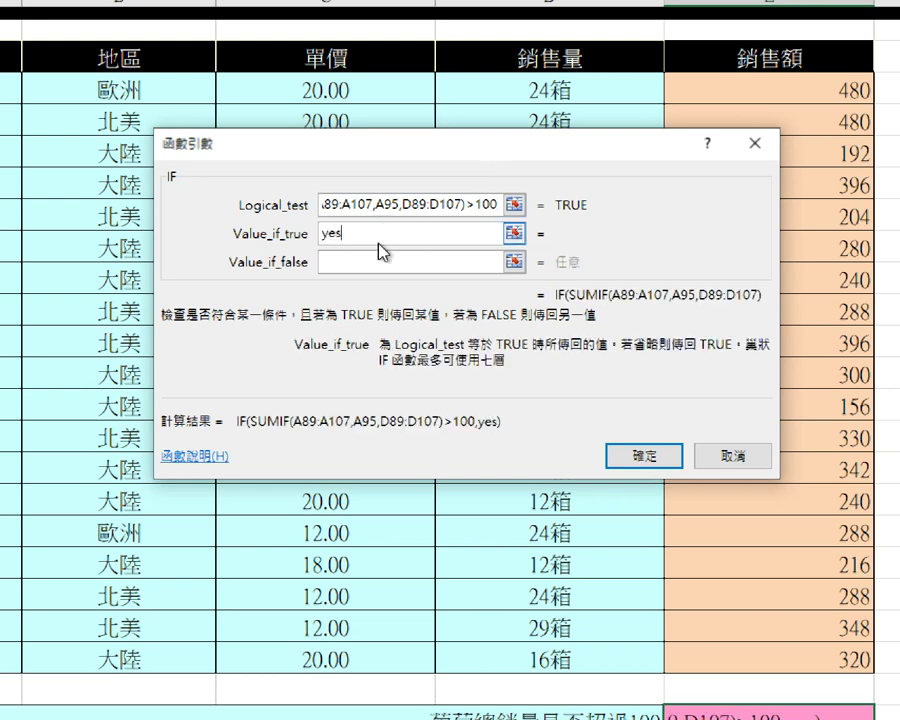
click(383, 261)
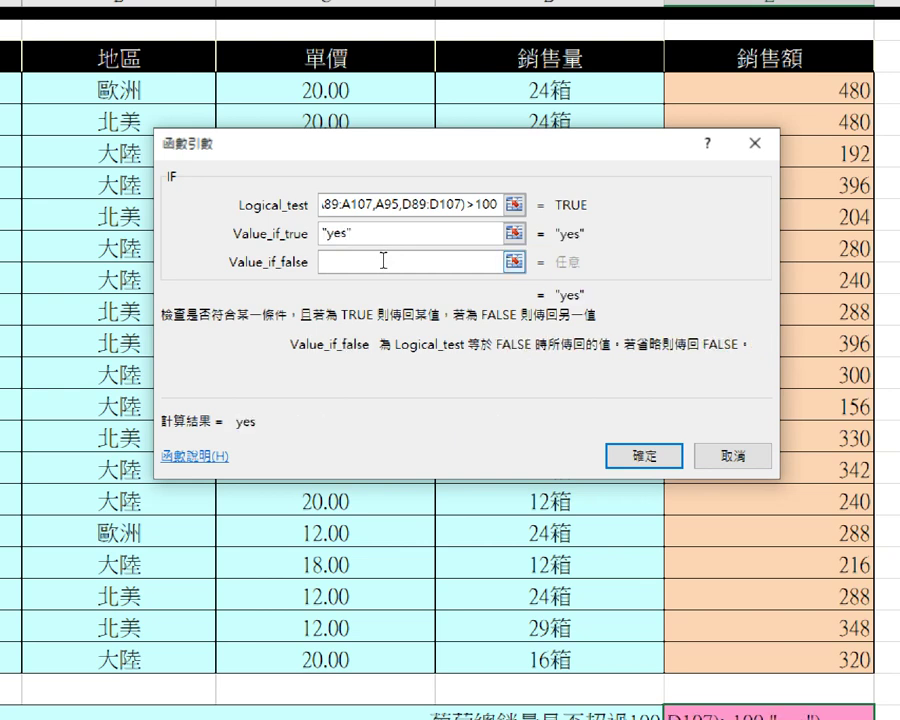
text(no)
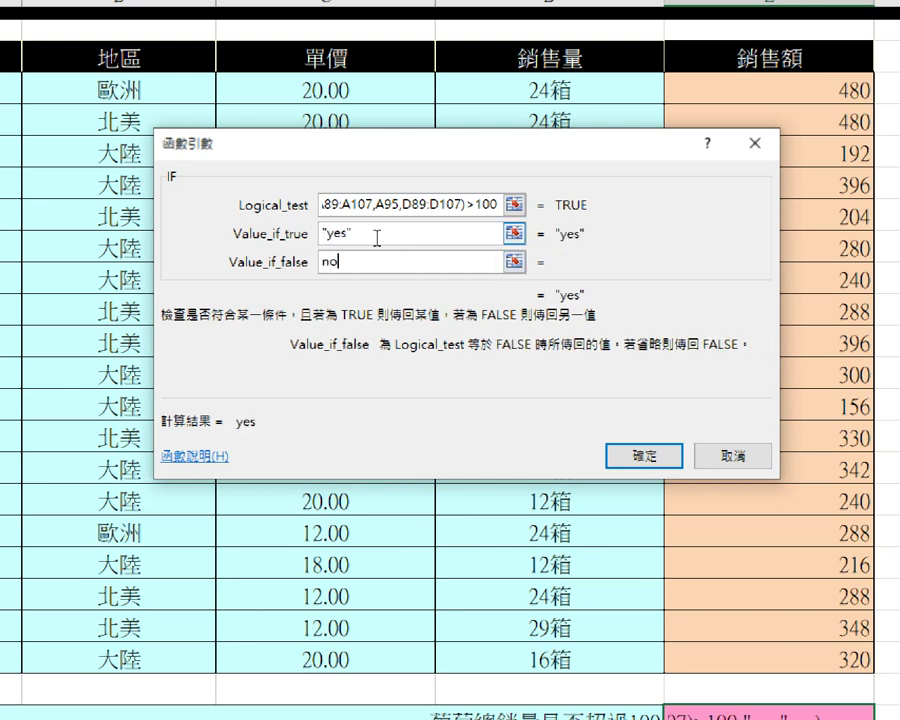
click(376, 235)
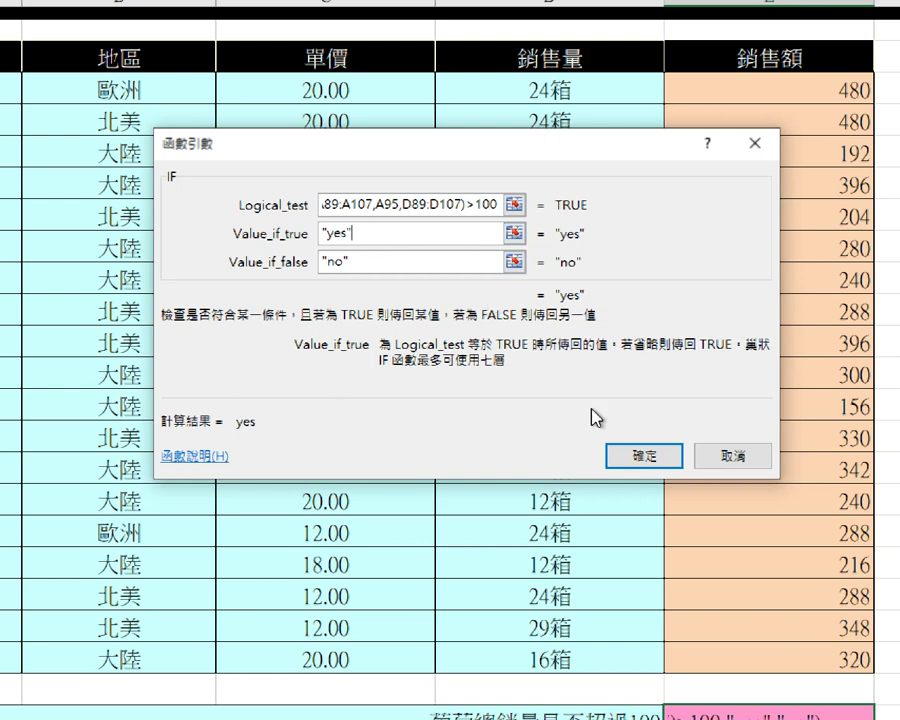
click(628, 456)
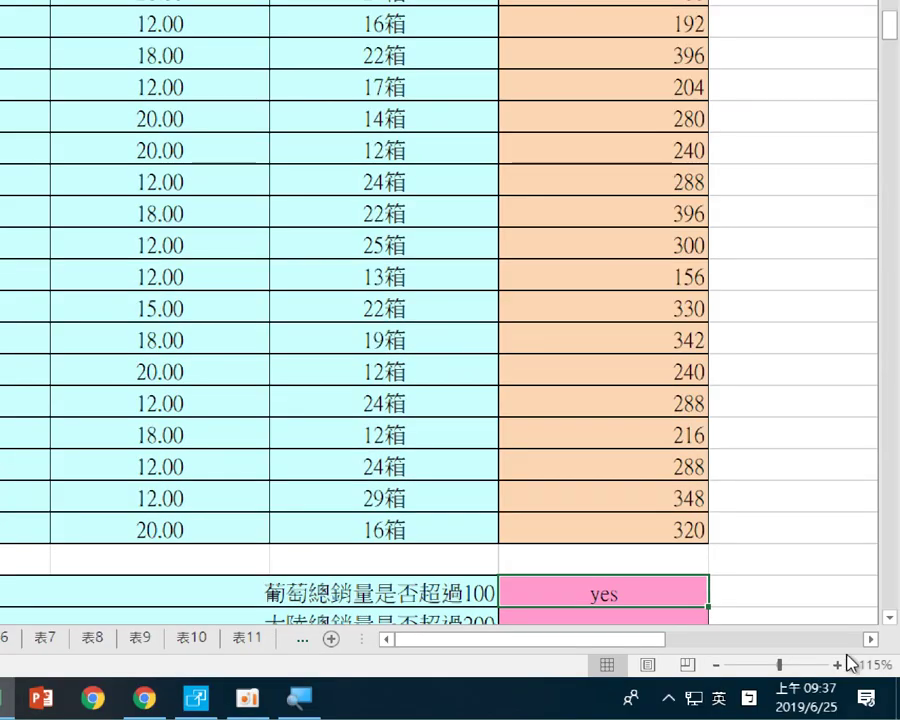
scroll(806, 568, down, 3)
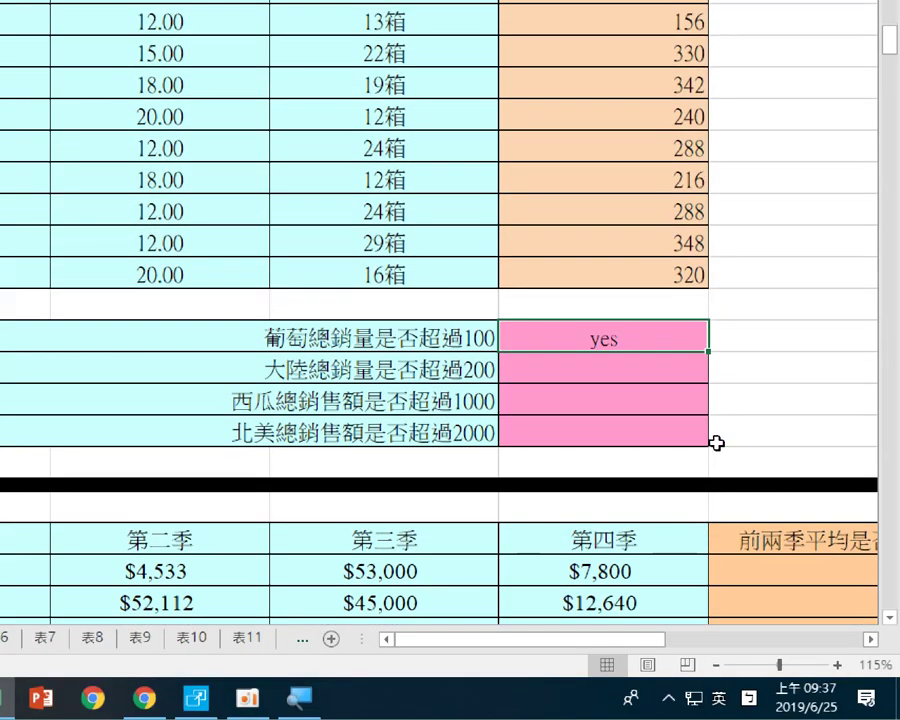
click(598, 375)
click(601, 405)
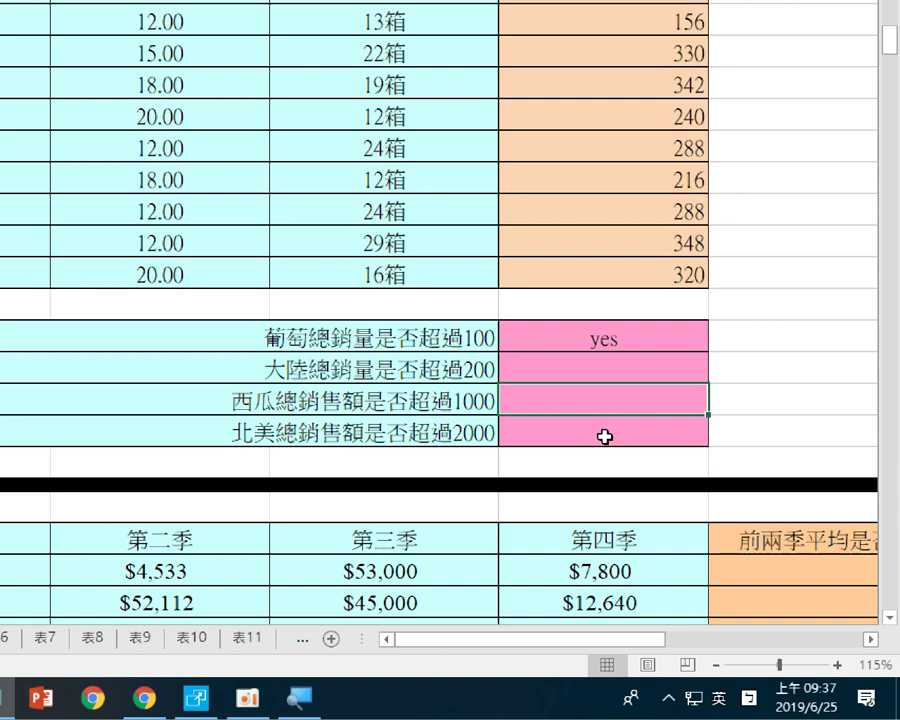
click(605, 436)
click(602, 375)
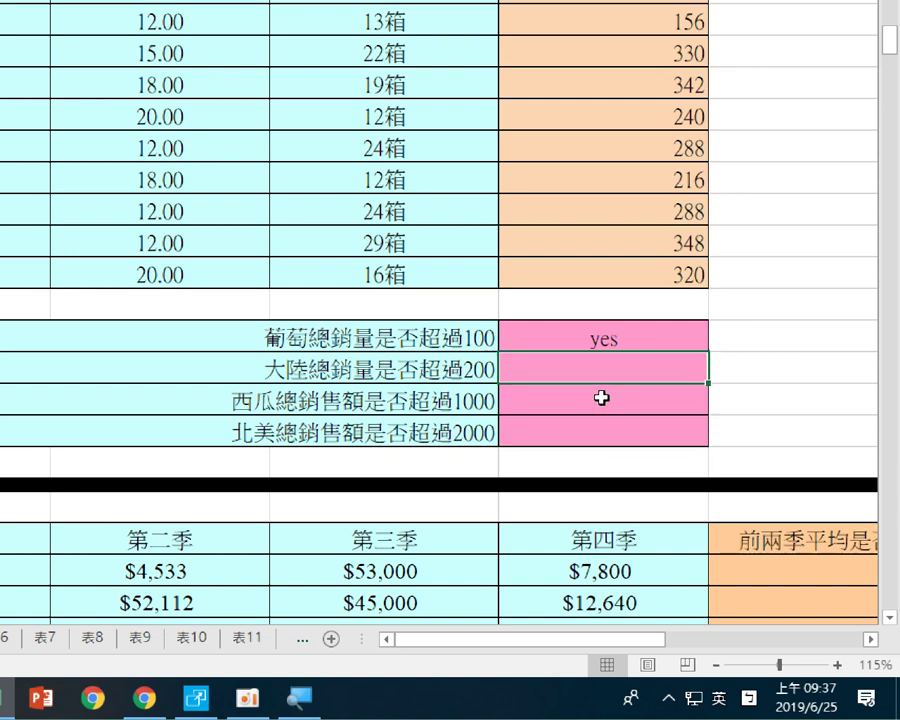
click(601, 399)
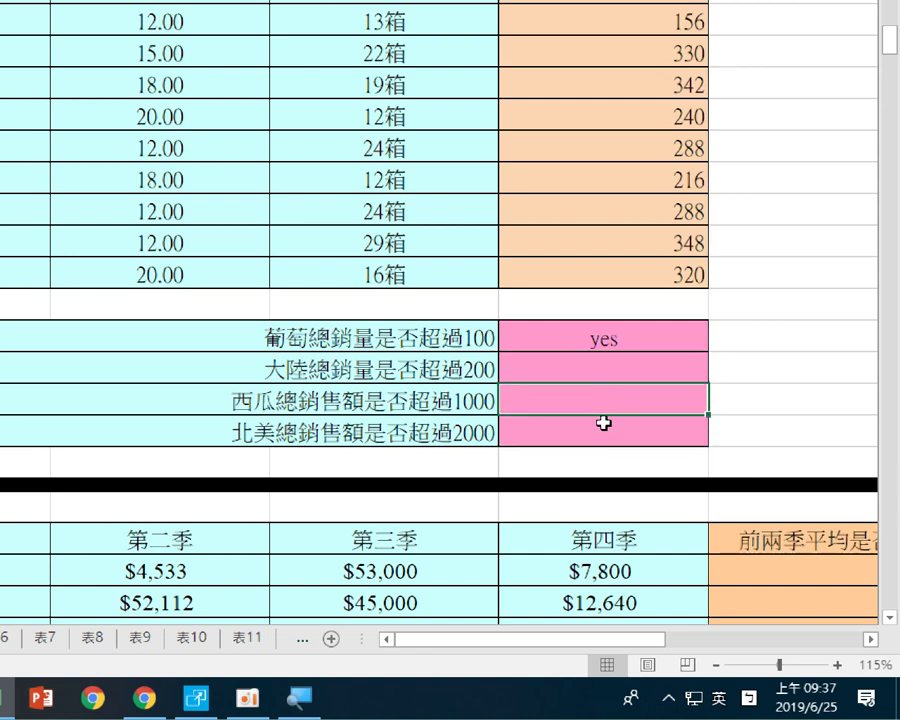
click(604, 428)
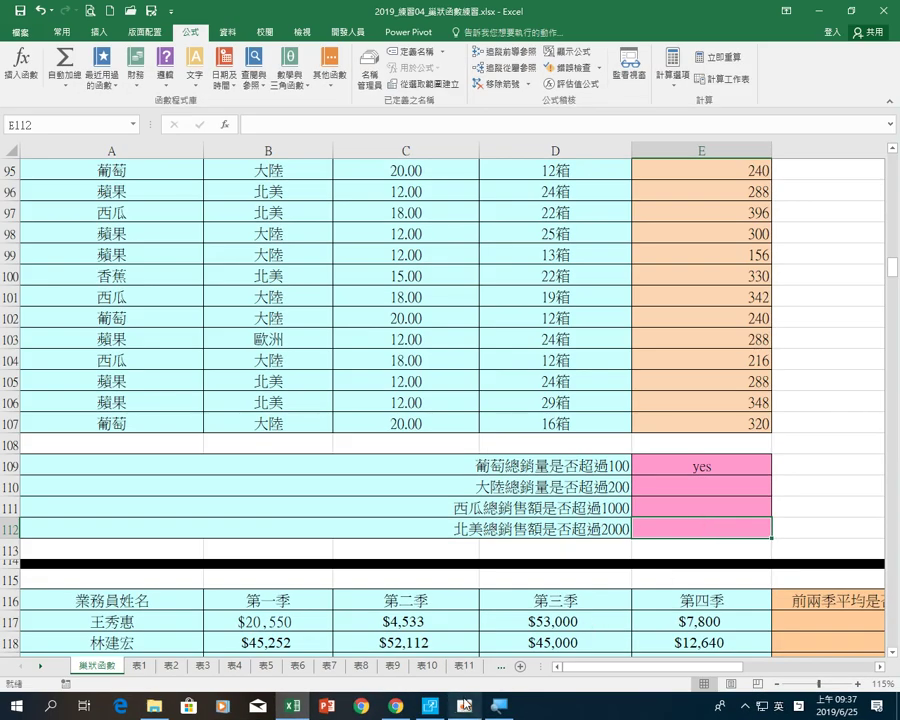
click(499, 706)
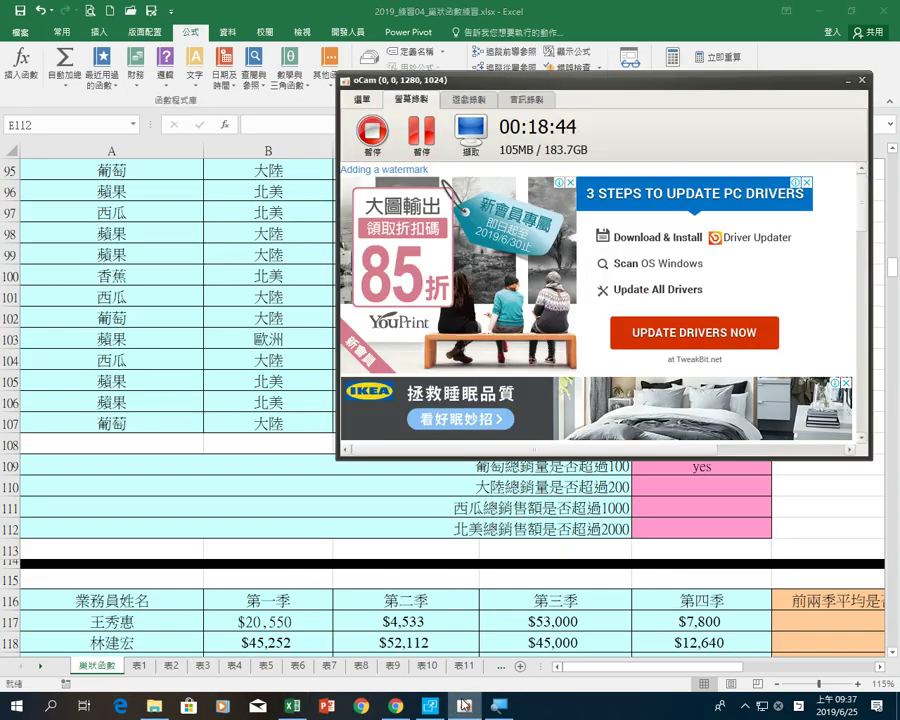
click(848, 80)
- Start an IF function in E110, the answer cell for 大陸總銷量是否超過200
click(679, 480)
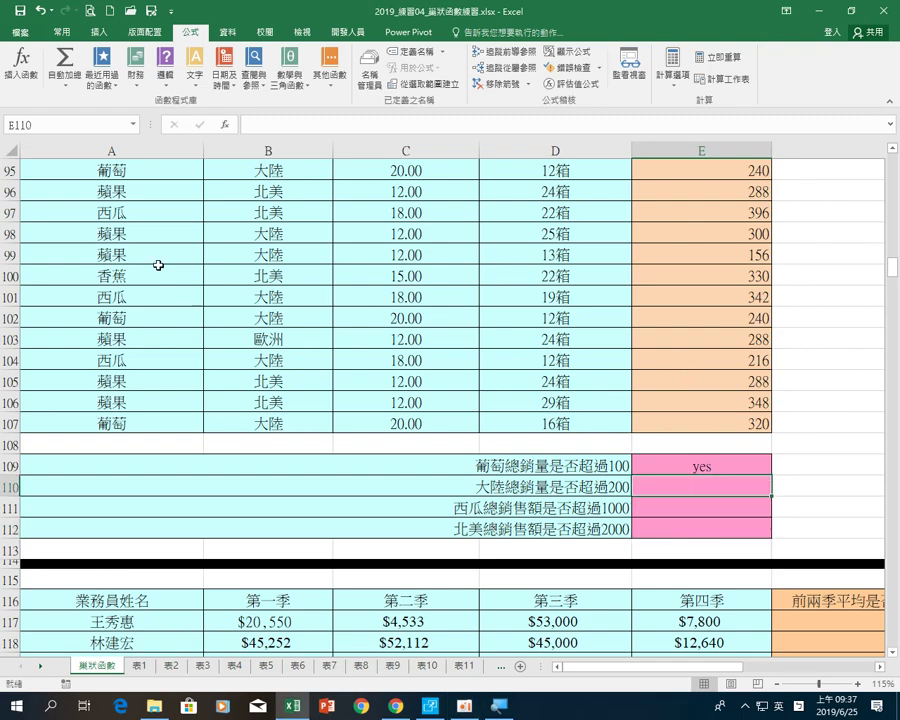
click(83, 96)
click(80, 122)
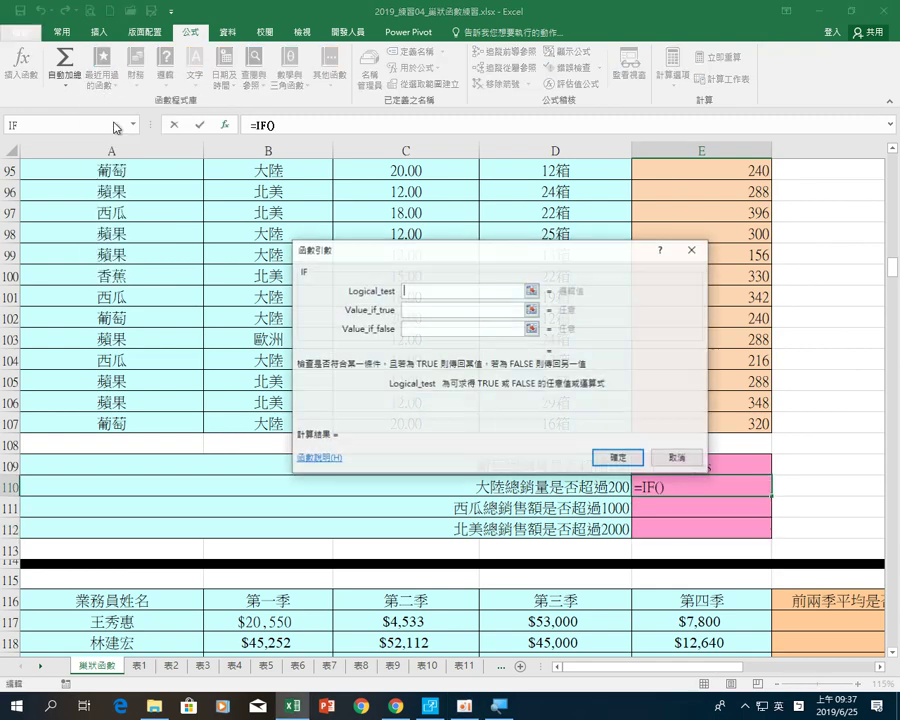
- Nest SUMIF in the E110 IF's logical test and set its Range to the 地區 column, B89:B107
drag(318, 321, 398, 253)
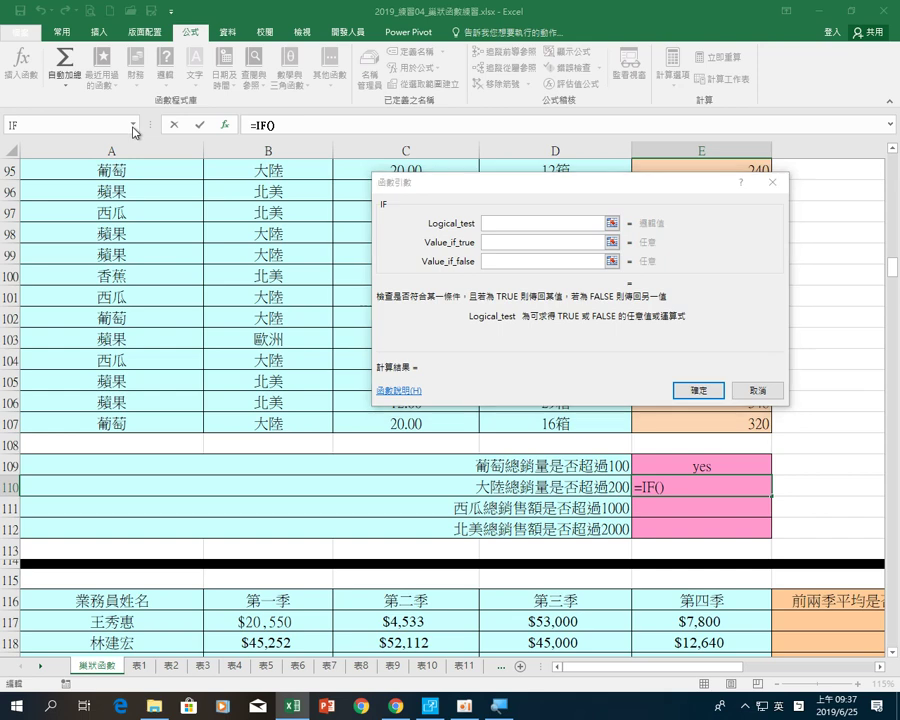
click(133, 125)
click(56, 153)
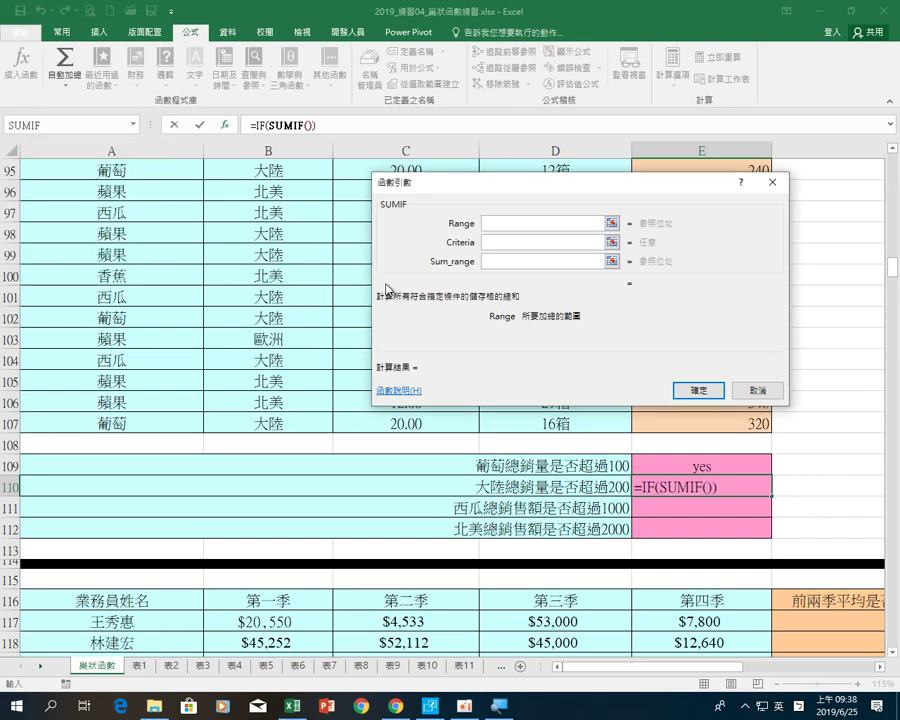
scroll(286, 232, up, 3)
drag(268, 214, 280, 594)
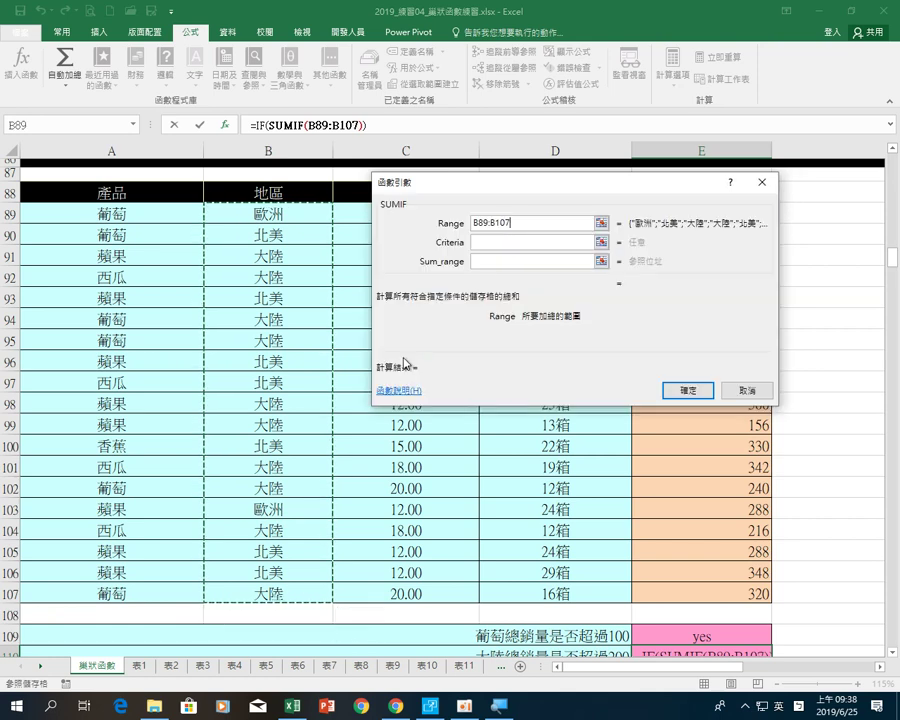
- Set the E110 SUMIF's Criteria to B94 (大陸) and its Sum_range to the 銷售量 column, D89:D107
click(478, 242)
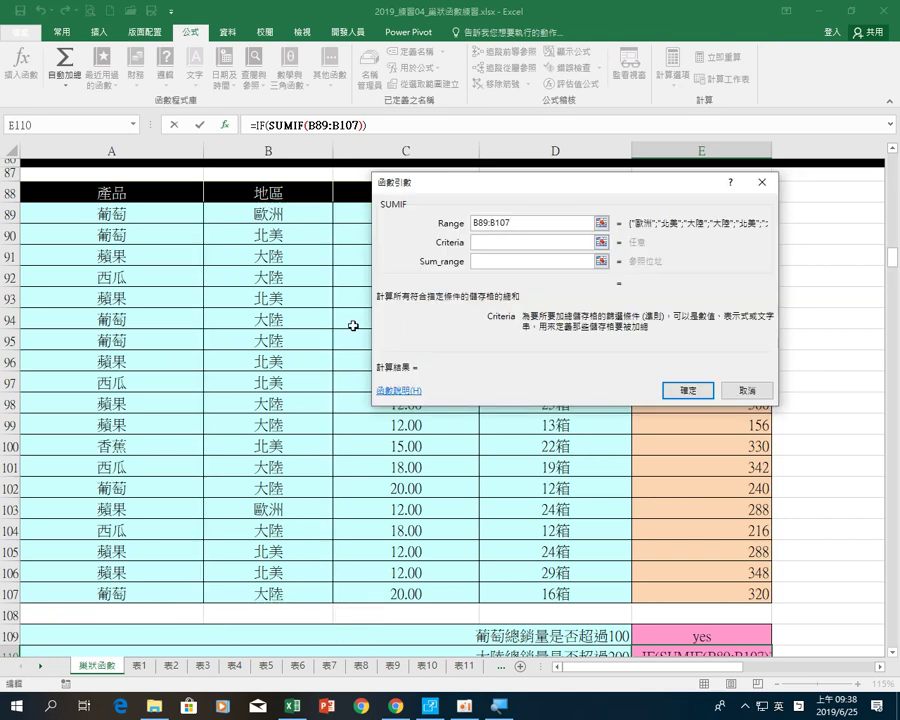
click(290, 317)
click(481, 264)
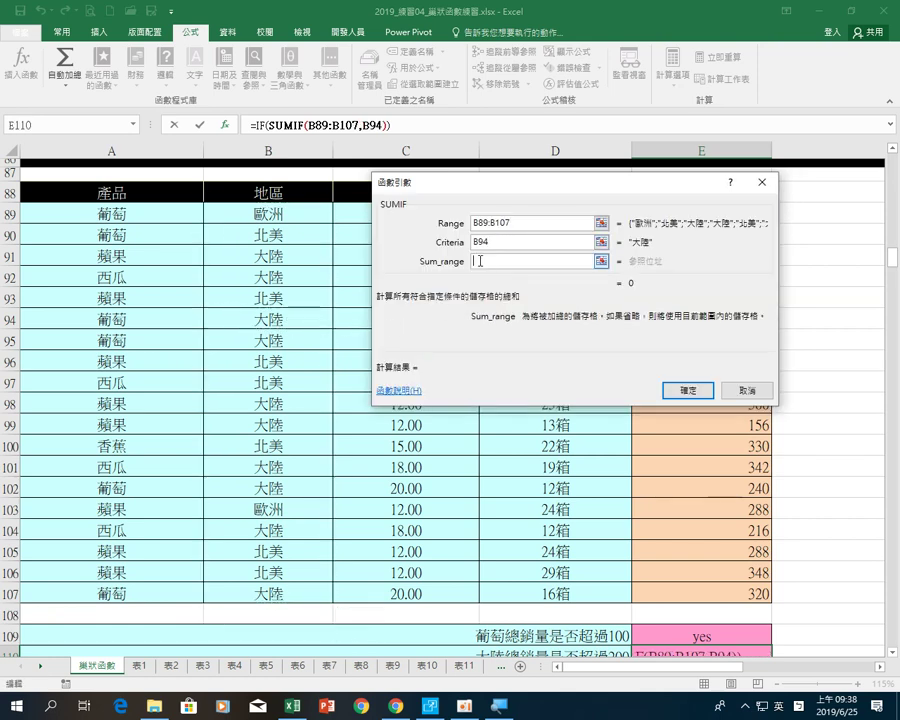
drag(414, 353, 304, 407)
scroll(525, 450, down, 1)
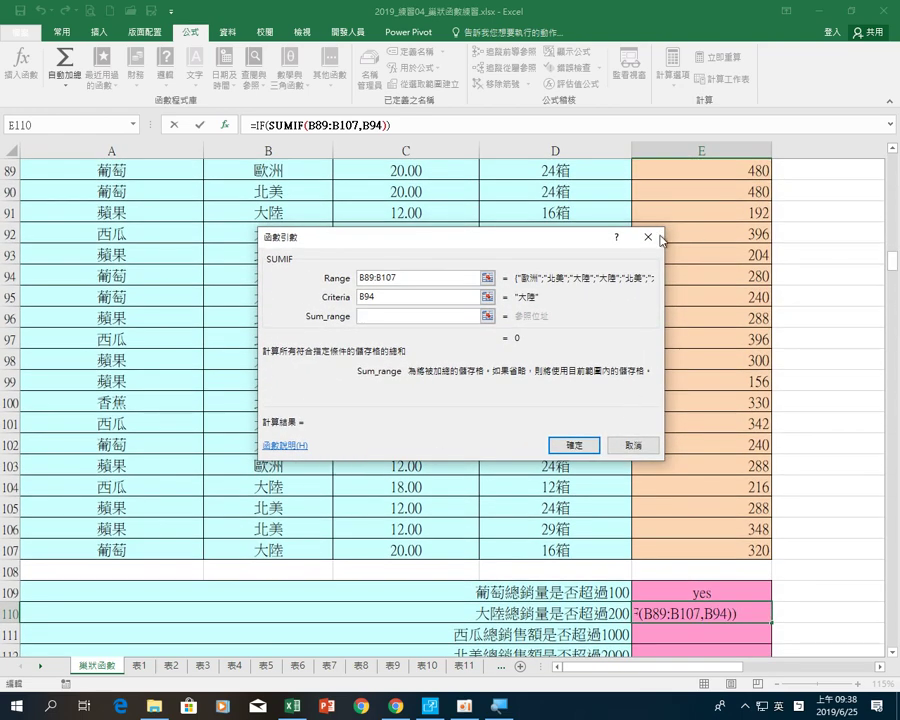
drag(573, 247, 398, 243)
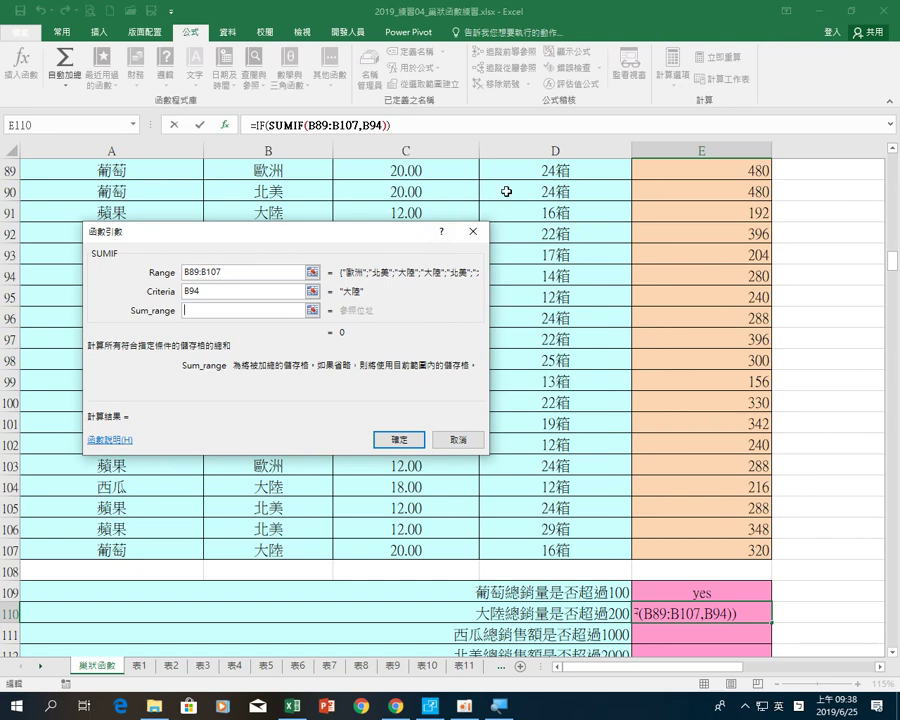
scroll(506, 179, up, 1)
drag(540, 213, 577, 591)
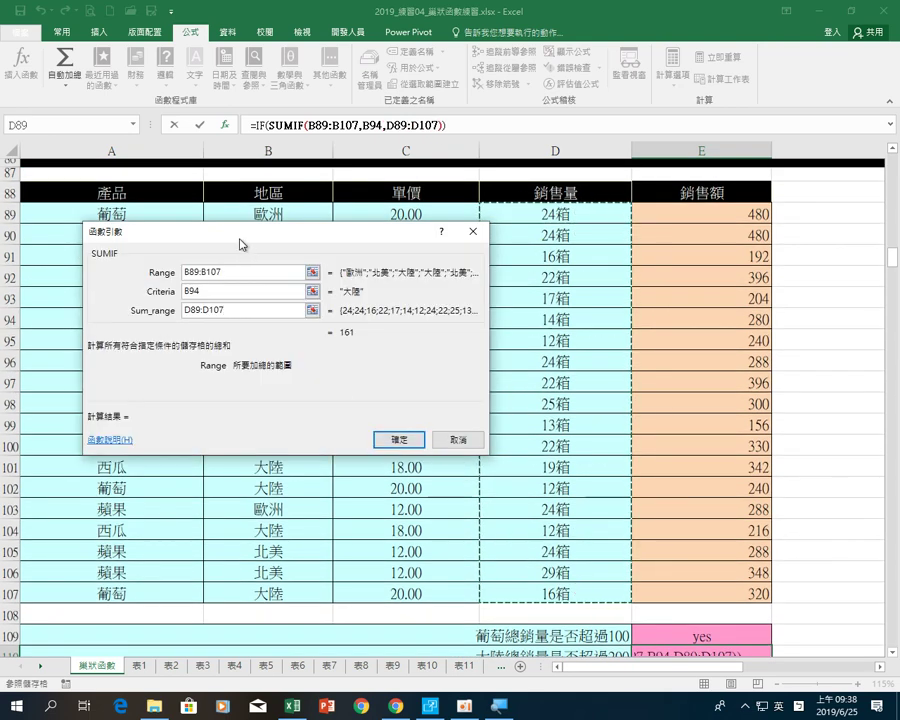
- Return to the outer IF's arguments in E110 and append >200 to the SUMIF expression in its logical test
click(262, 125)
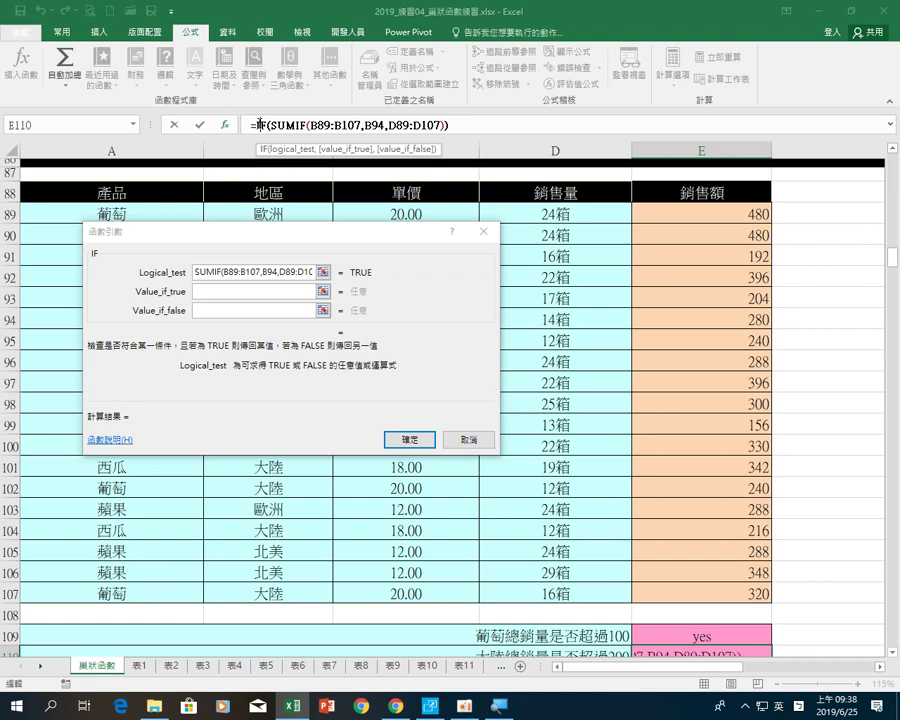
click(274, 270)
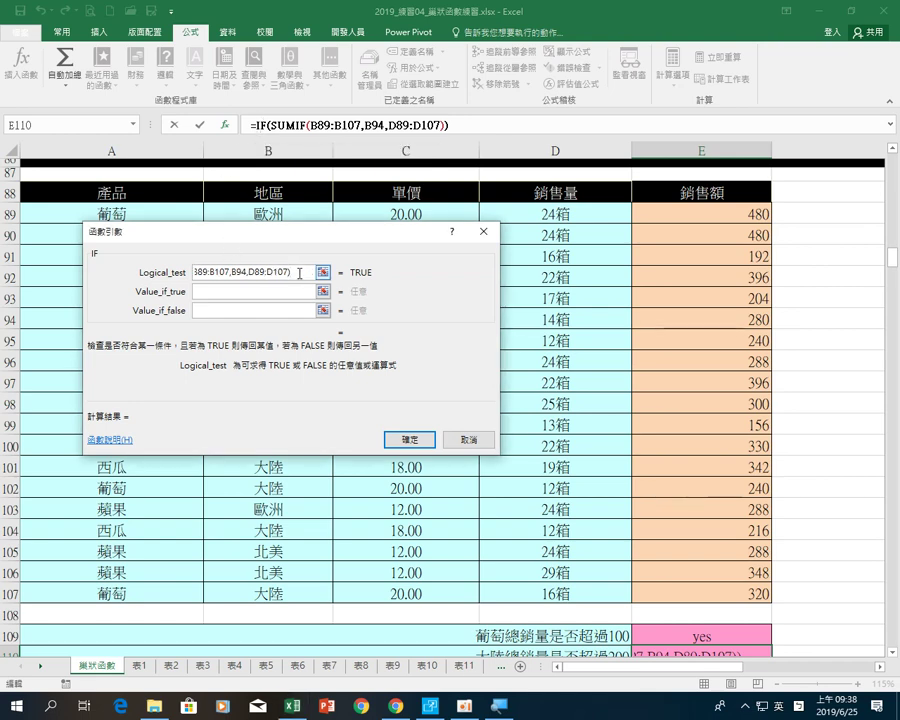
text(>200)
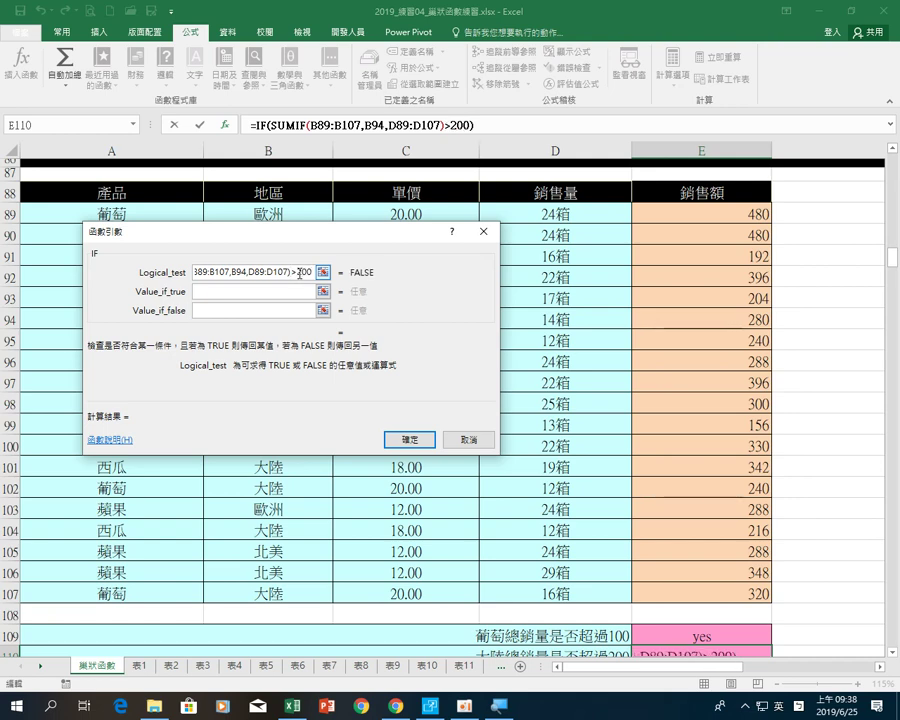
- Make the E110 IF return yes when true and no when false, and confirm the formula
click(280, 290)
text(ye)
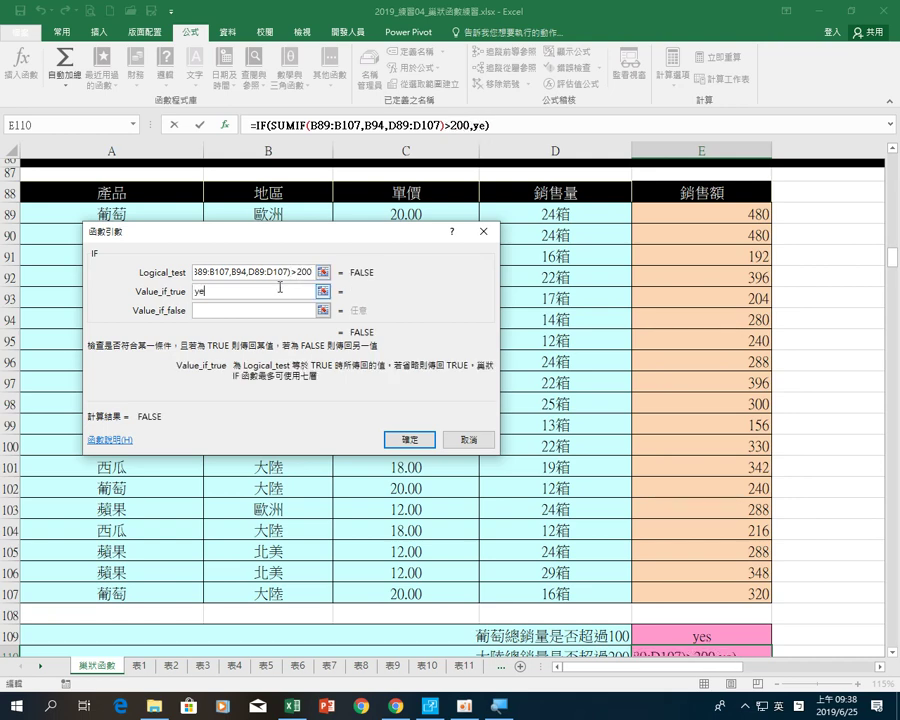
text(s)
click(275, 311)
text(no)
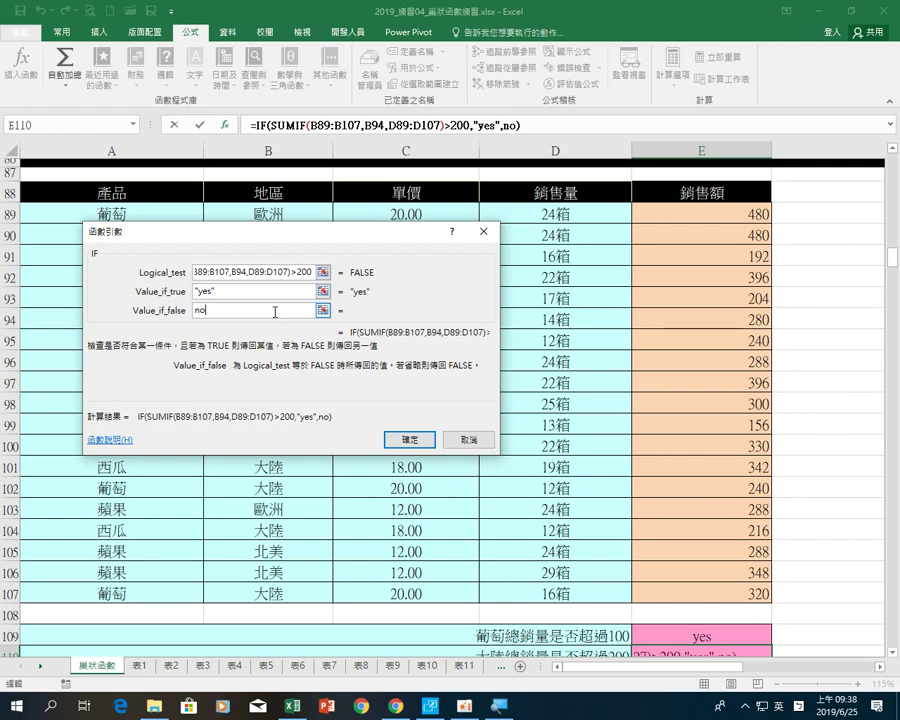
click(310, 291)
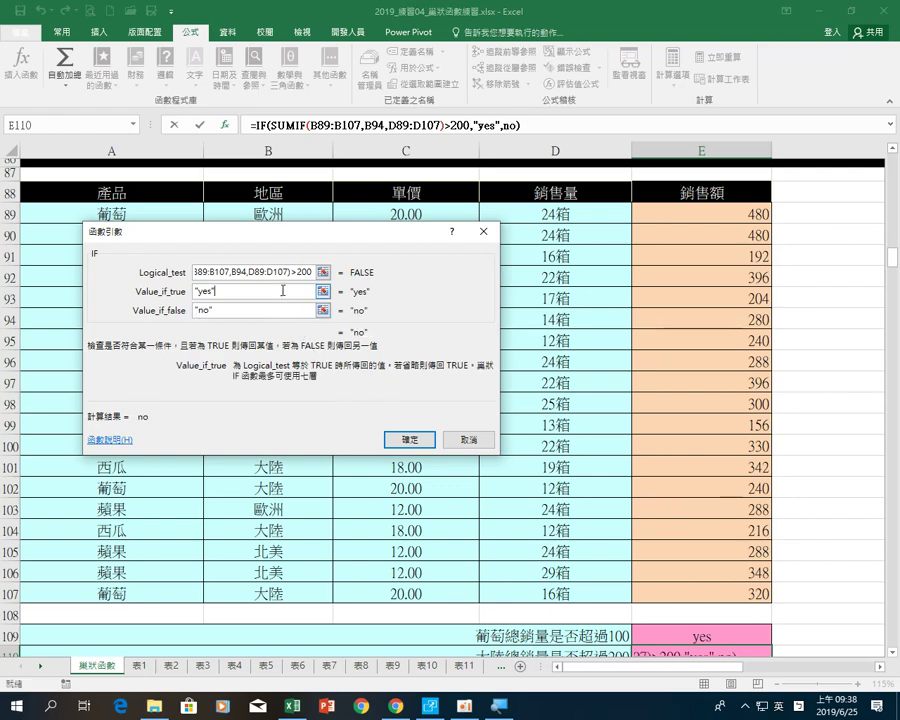
click(414, 439)
- Start an IF function in E111, the answer cell for 西瓜總銷售額是否超過1000, and nest SUMIF in its logical test
scroll(412, 430, down, 2)
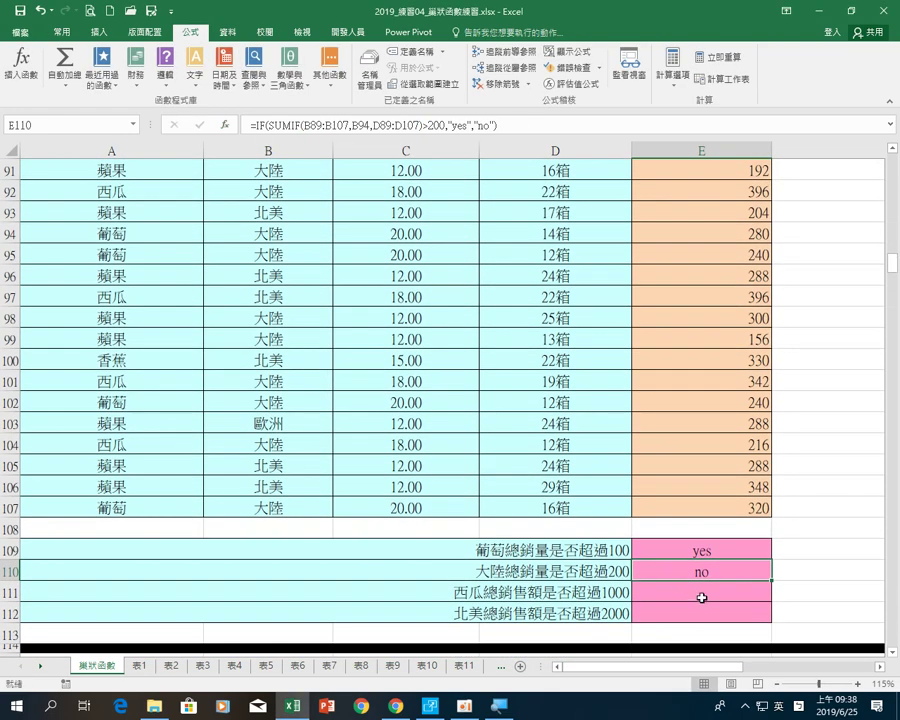
click(712, 597)
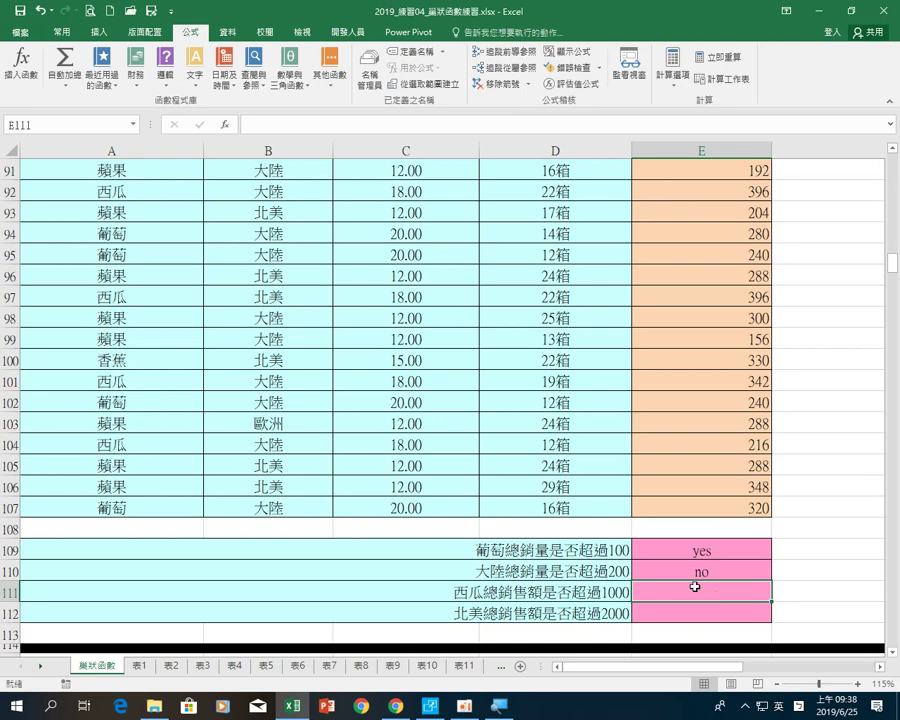
click(113, 93)
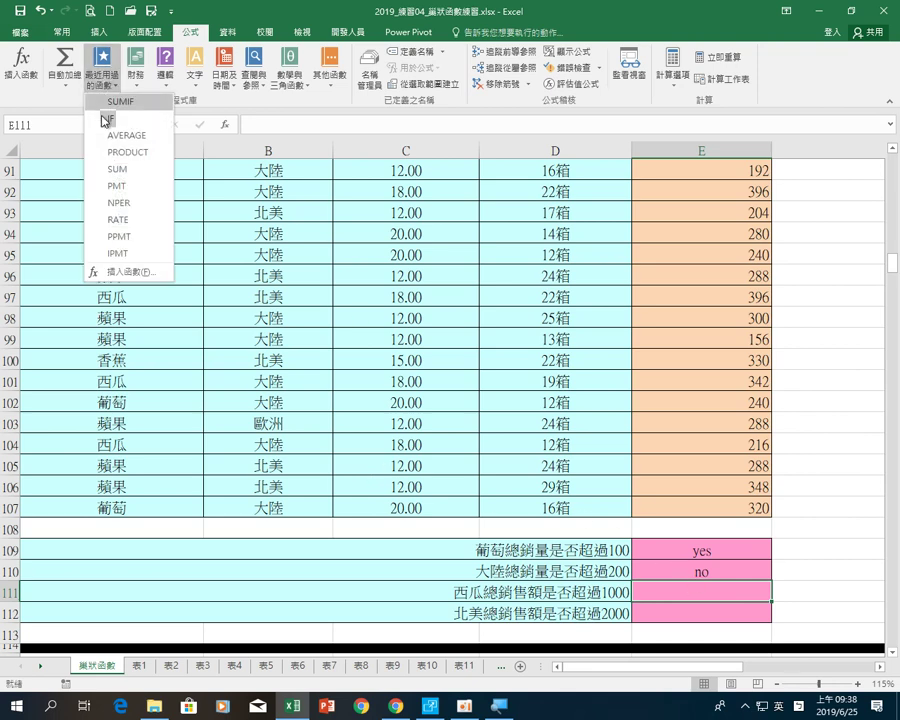
click(116, 118)
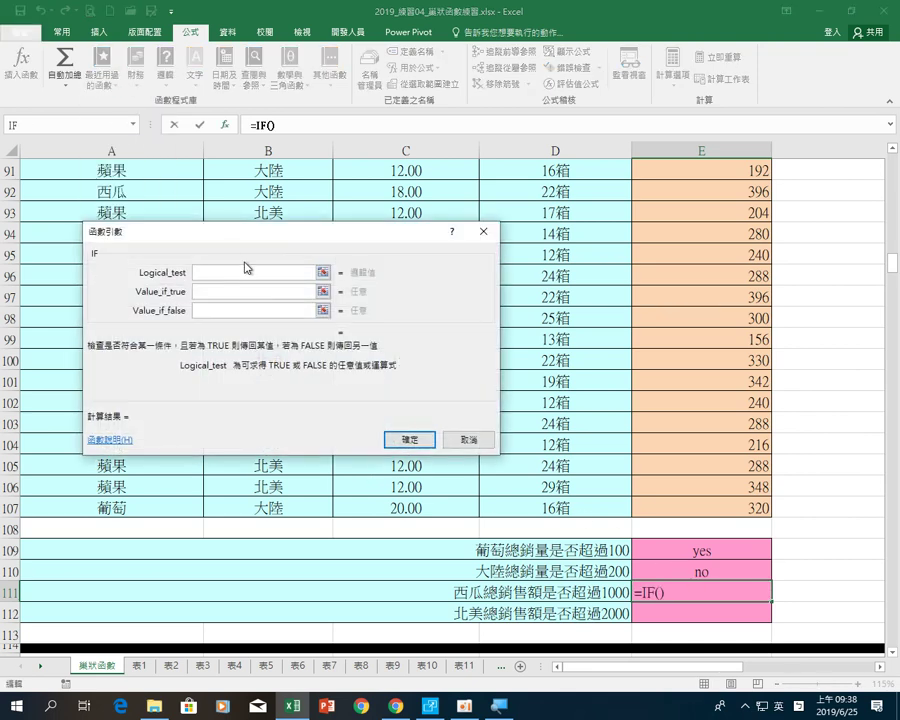
click(132, 125)
click(87, 147)
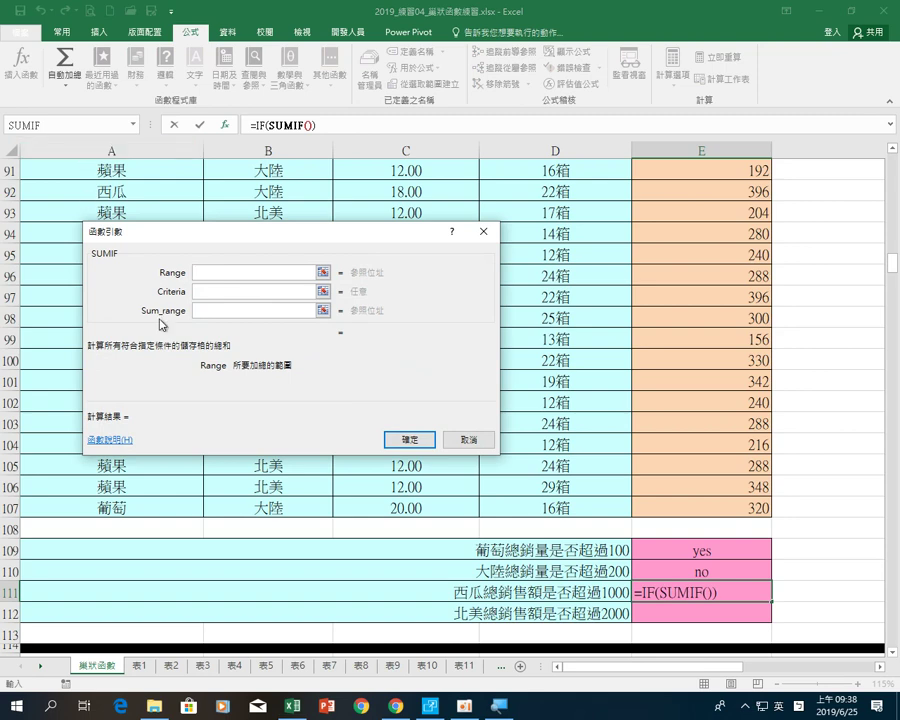
- Fill in the E111 SUMIF's arguments with Range A89:A107, Criteria A97 (西瓜) and Sum_range E89:E107
drag(160, 231, 525, 257)
scroll(244, 304, up, 1)
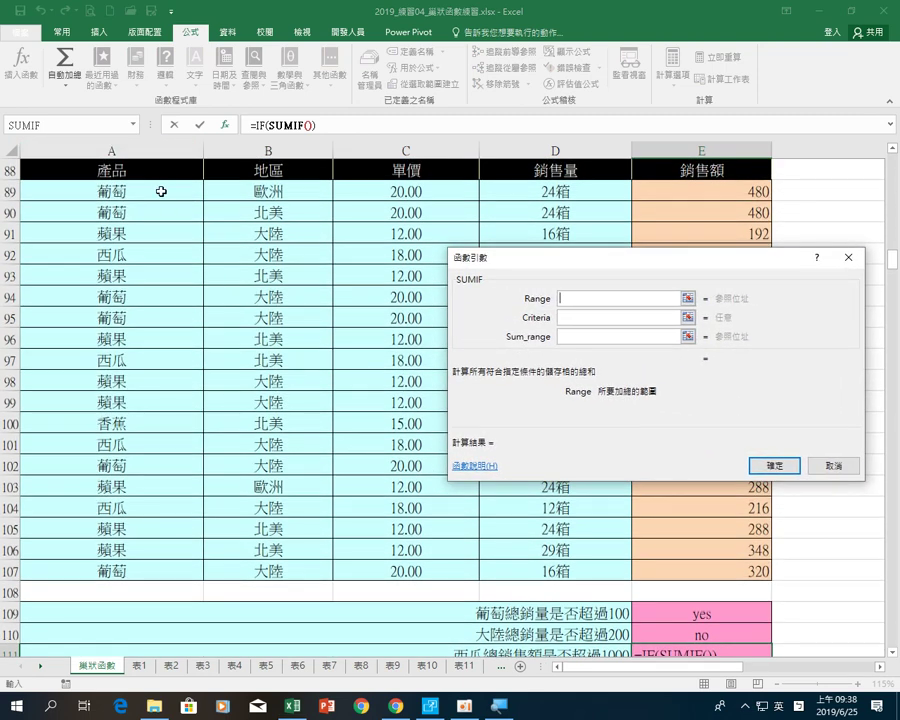
drag(184, 180, 170, 568)
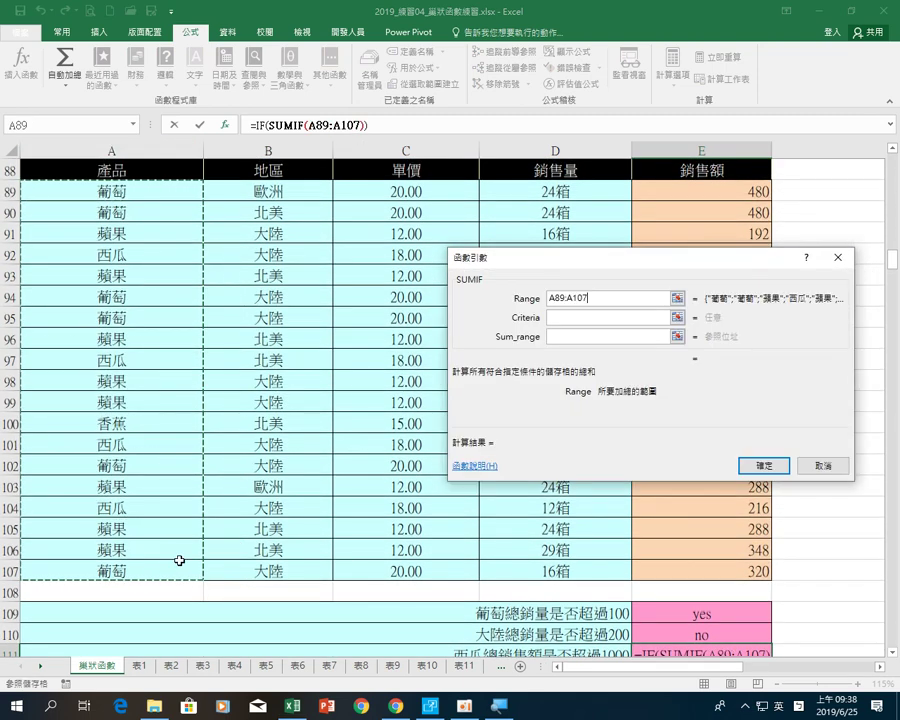
click(575, 316)
click(123, 363)
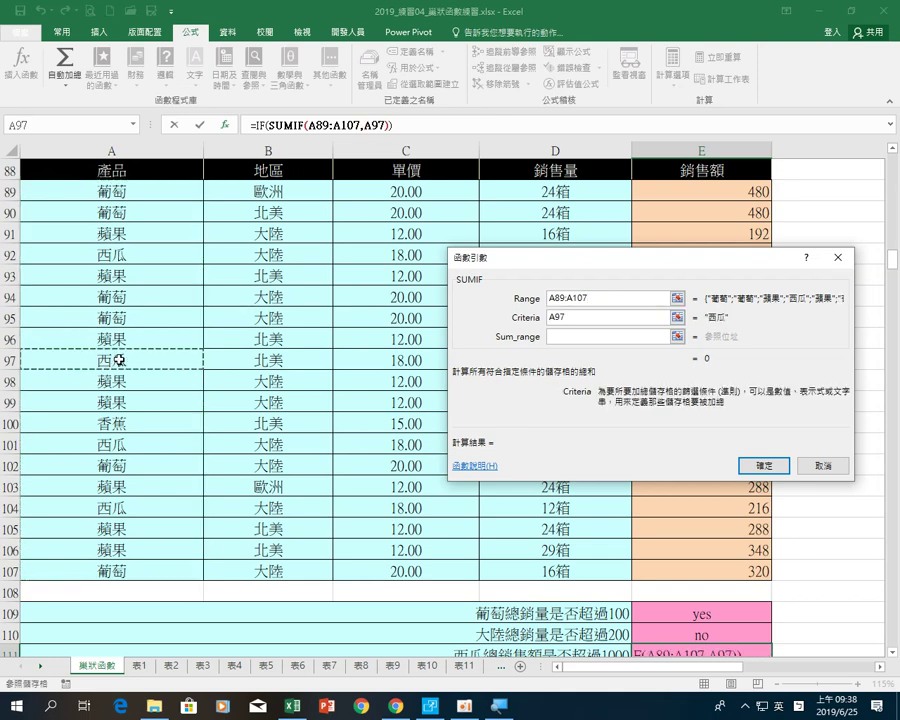
key(Tab)
drag(620, 257, 322, 250)
drag(649, 193, 718, 568)
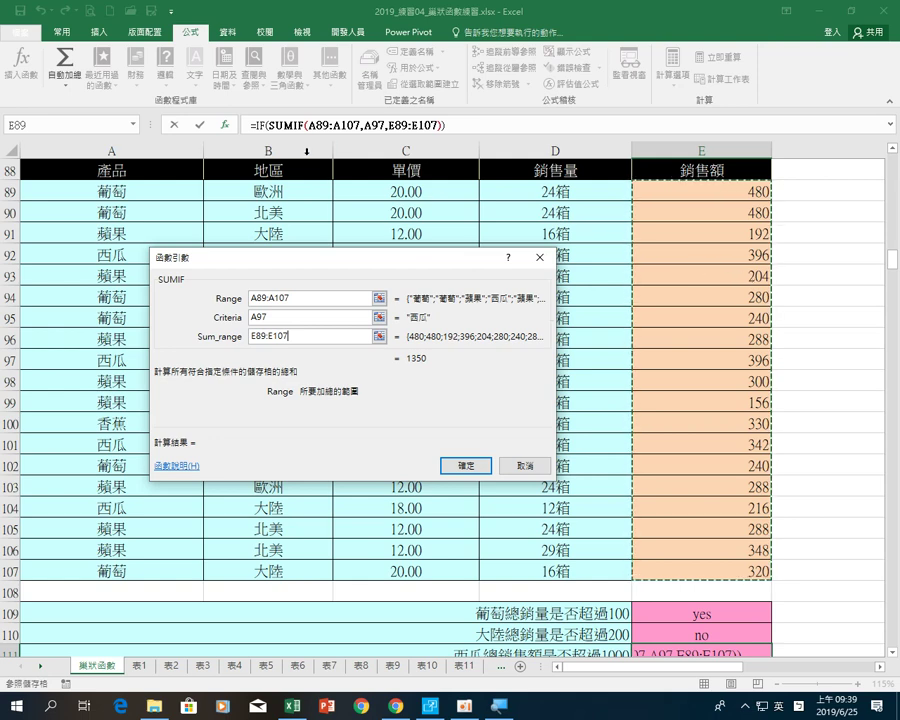
- Return to the outer IF's arguments in E111 and append >1000 to the SUMIF expression in its logical test
click(259, 125)
text(IF)
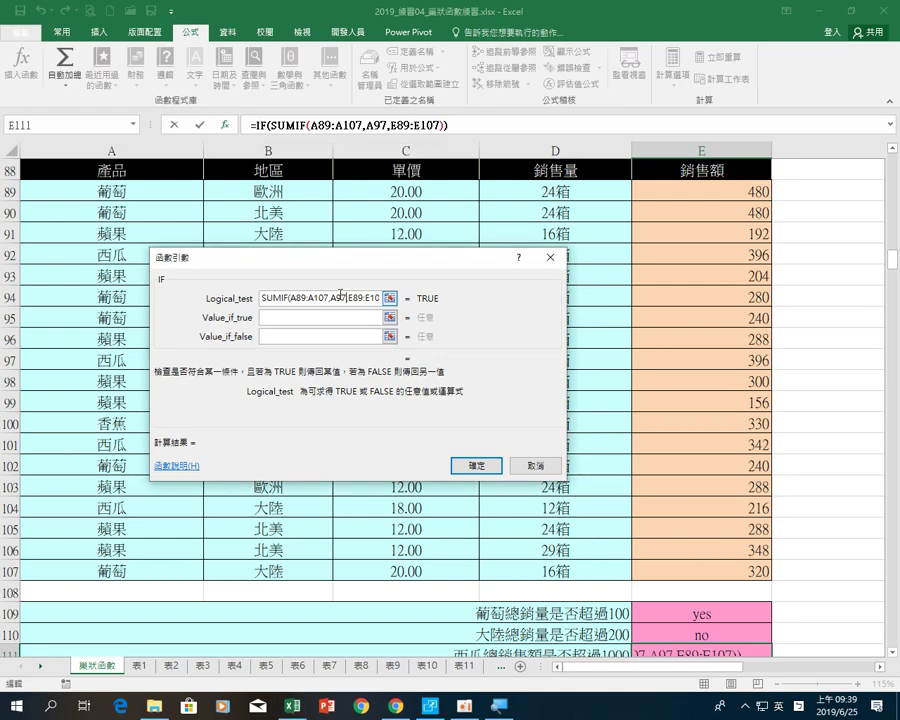
key(End)
scroll(720, 500, down, 2)
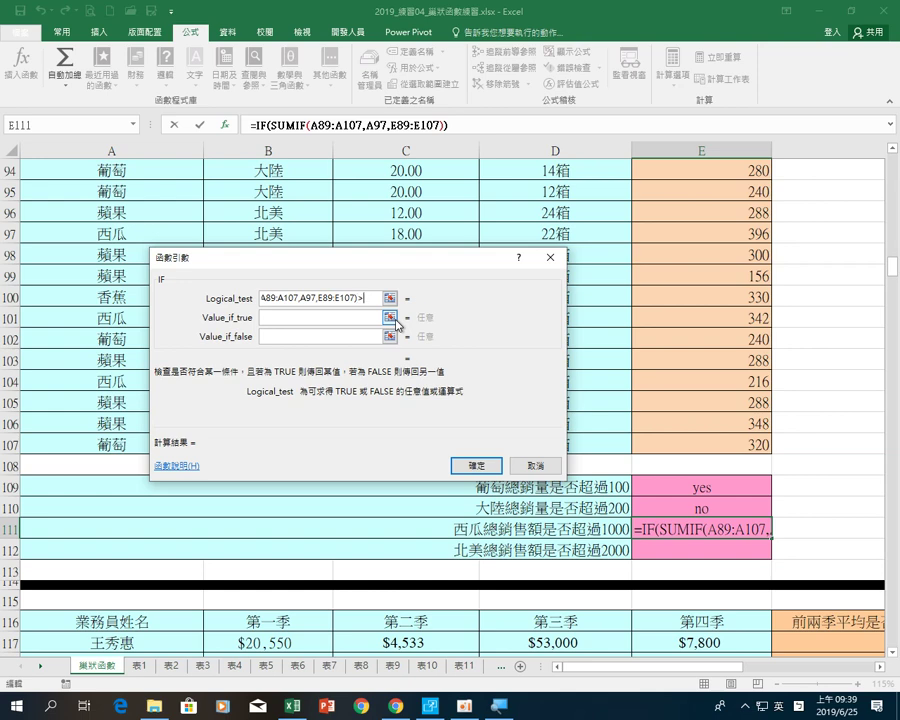
text(>1000)
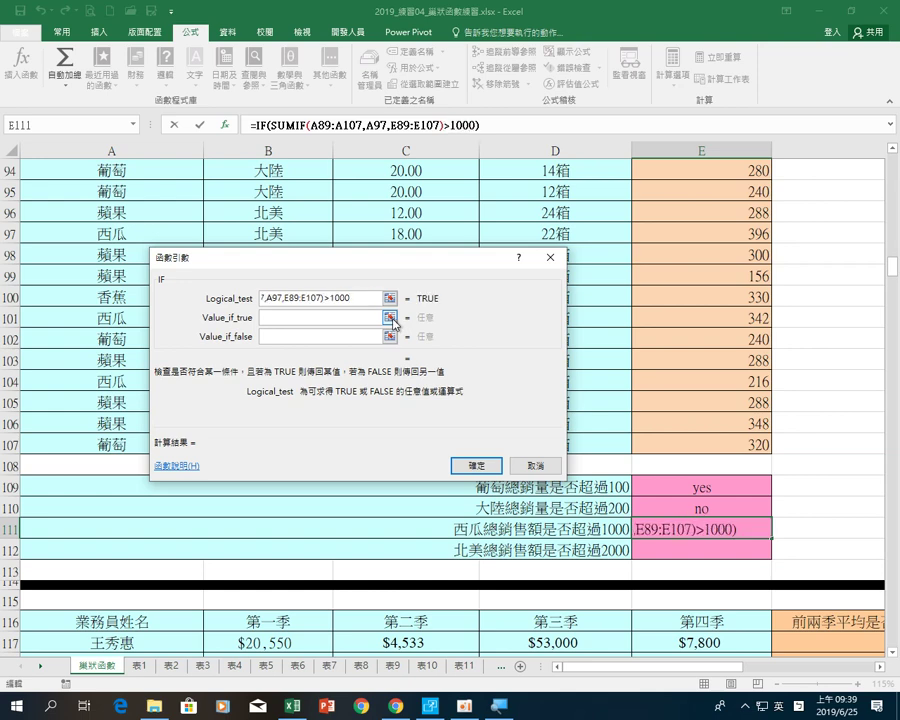
- Make the E111 IF return yes when true and no when false, and confirm the formula
click(370, 318)
text(yeas)
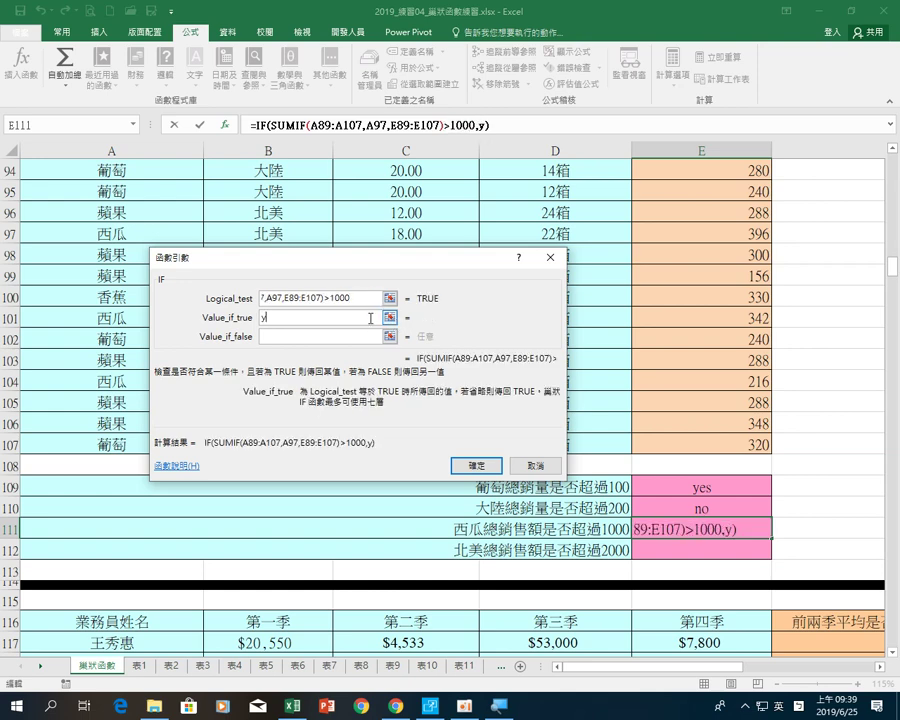
key(BackSpace)
key(BackSpace)
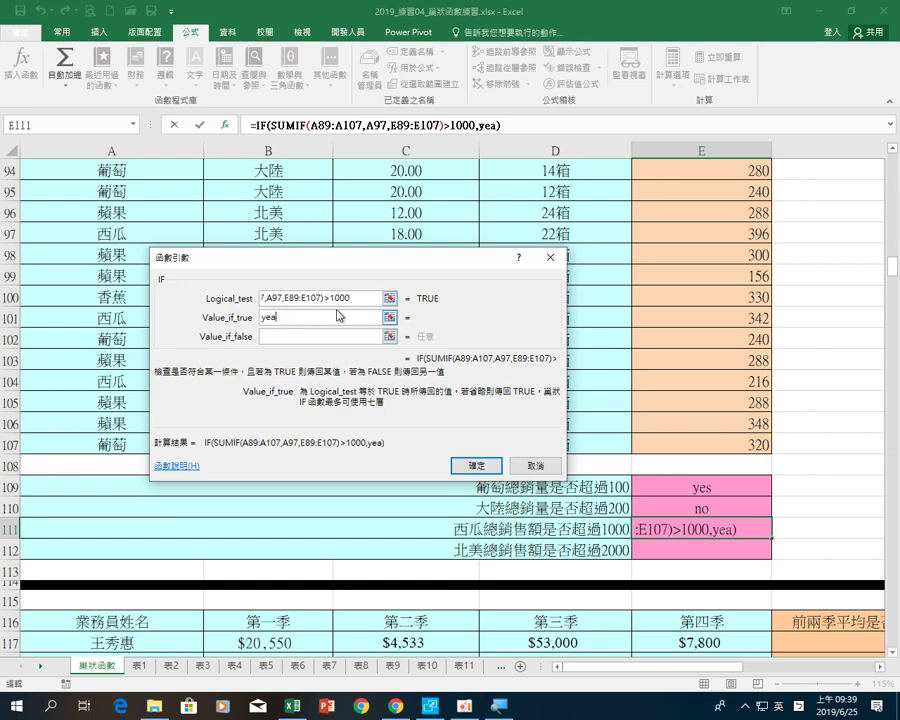
text(s)
click(317, 337)
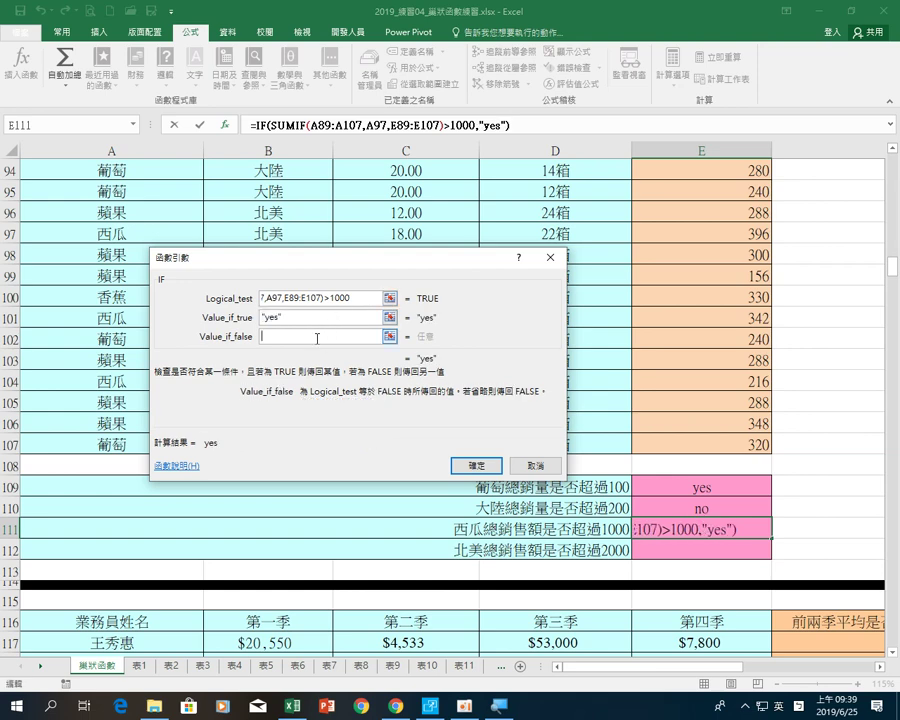
text(no)
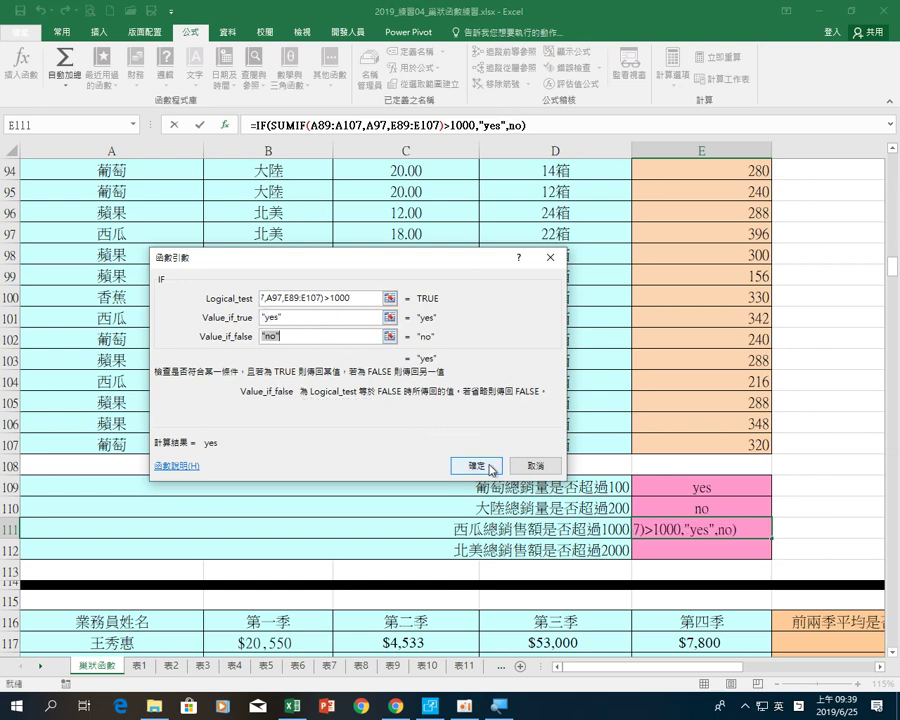
click(491, 465)
- Start an IF function in E112, the answer cell for 北美總銷售額是否超過2000, and nest SUMIF in its logical test
click(679, 544)
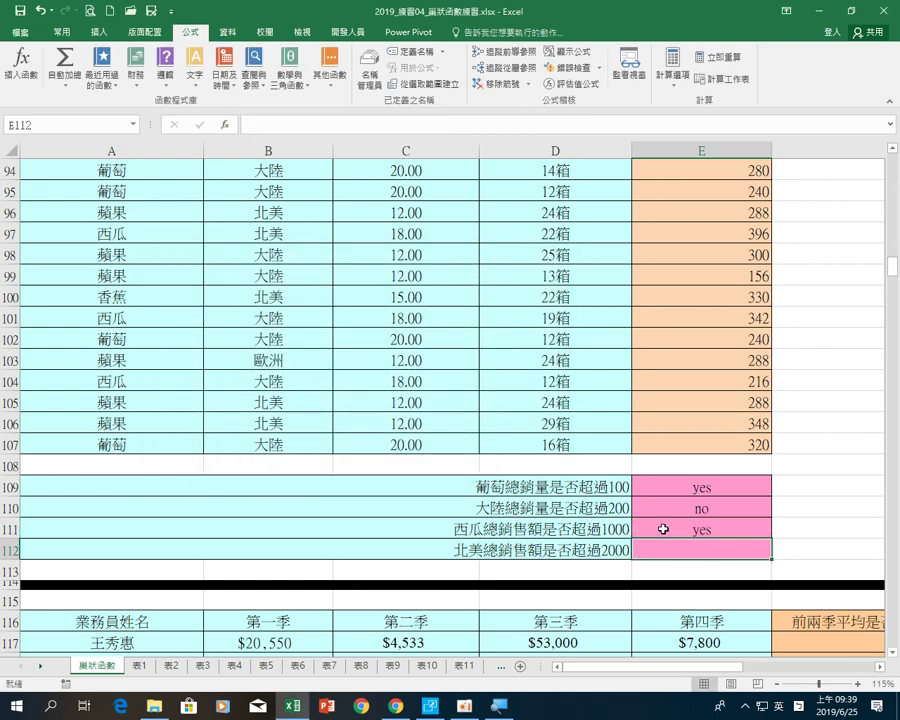
click(101, 72)
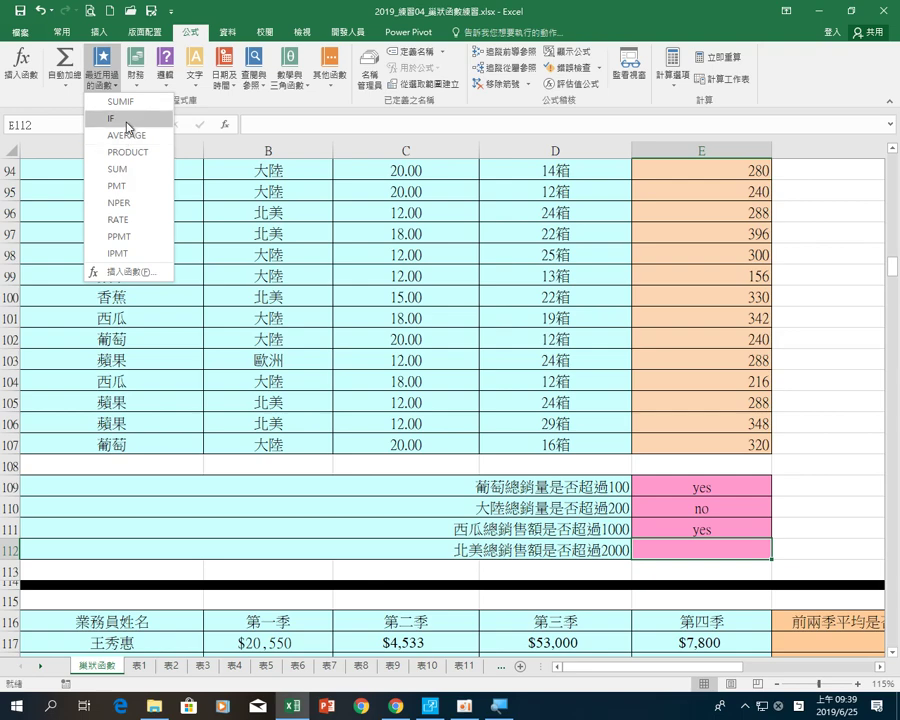
click(111, 118)
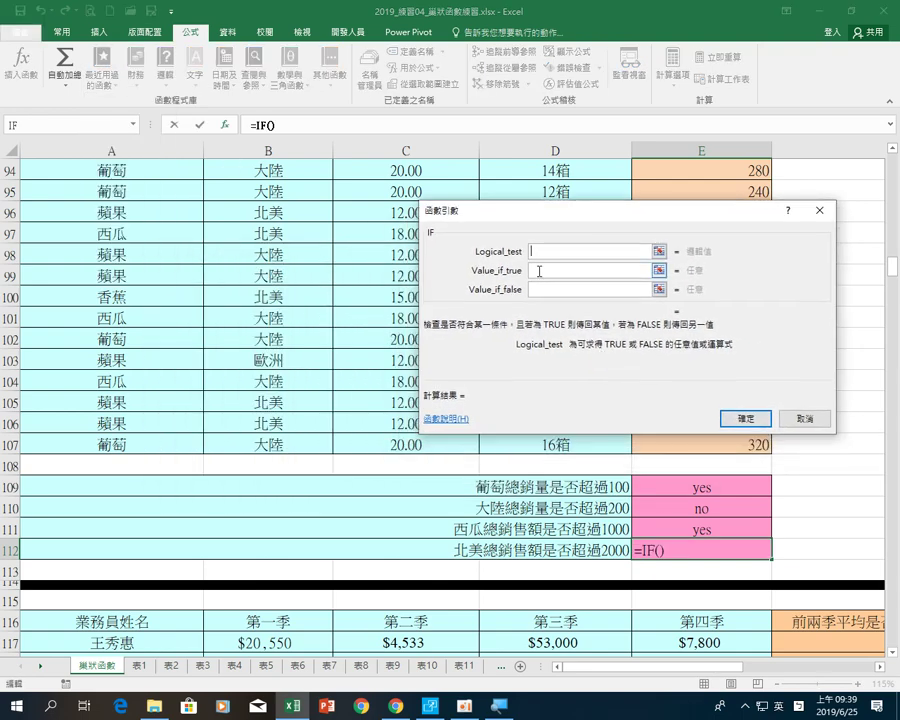
click(134, 128)
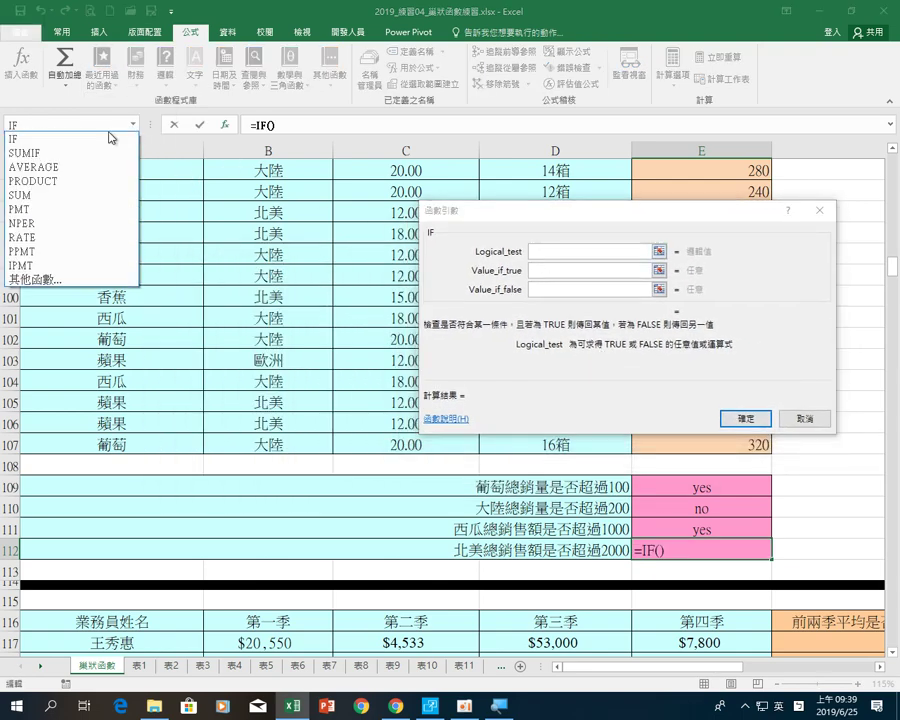
click(65, 155)
- Fill in the E112 SUMIF's arguments with Range B89:B107, Criteria B97 (北美) and Sum_range E89:E107
scroll(282, 307, up, 2)
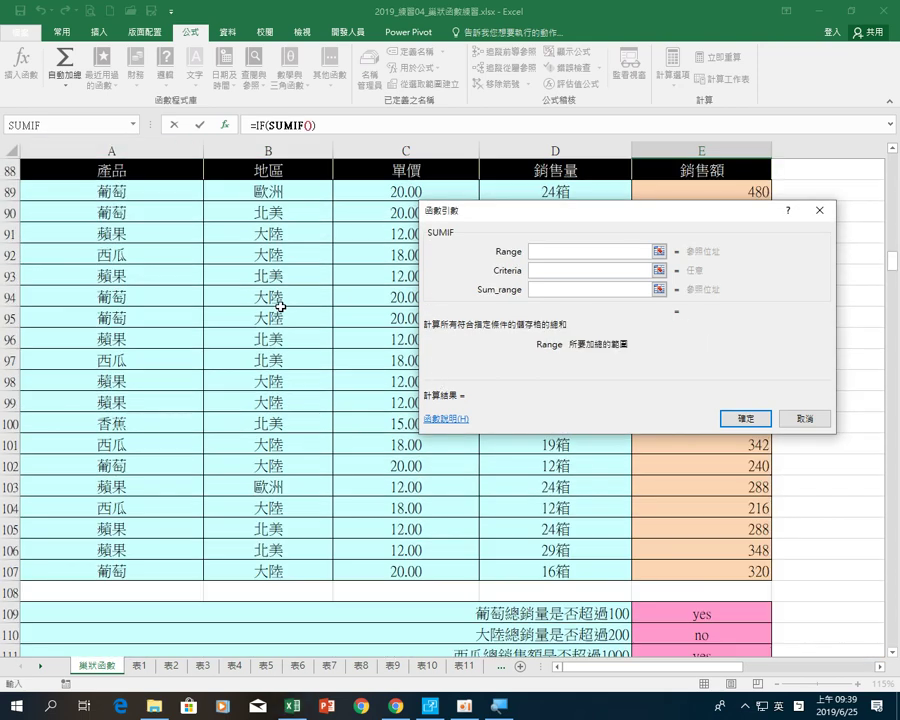
drag(297, 199, 301, 572)
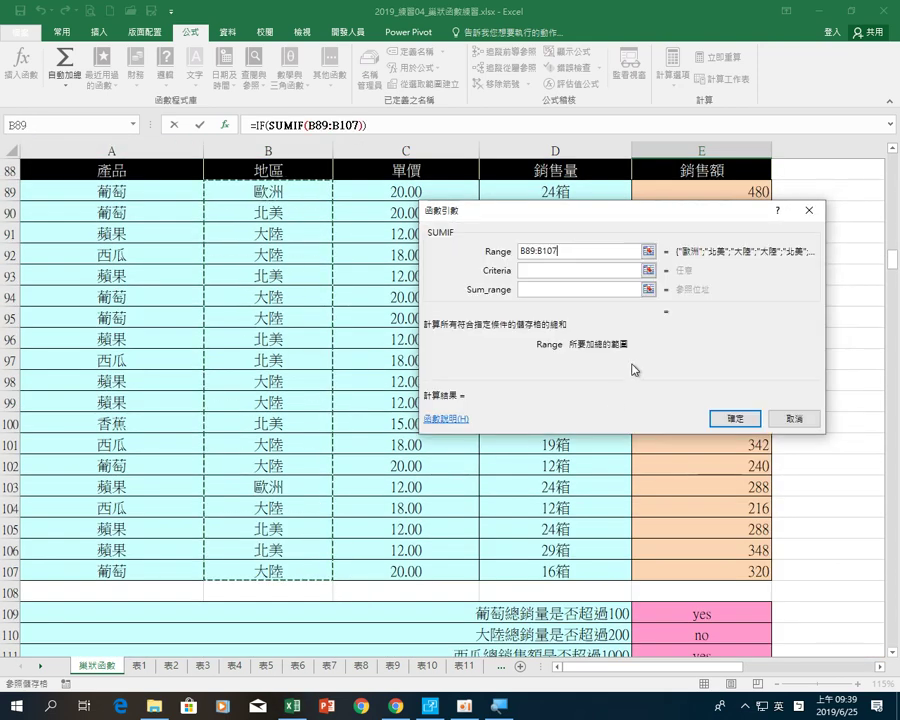
click(578, 270)
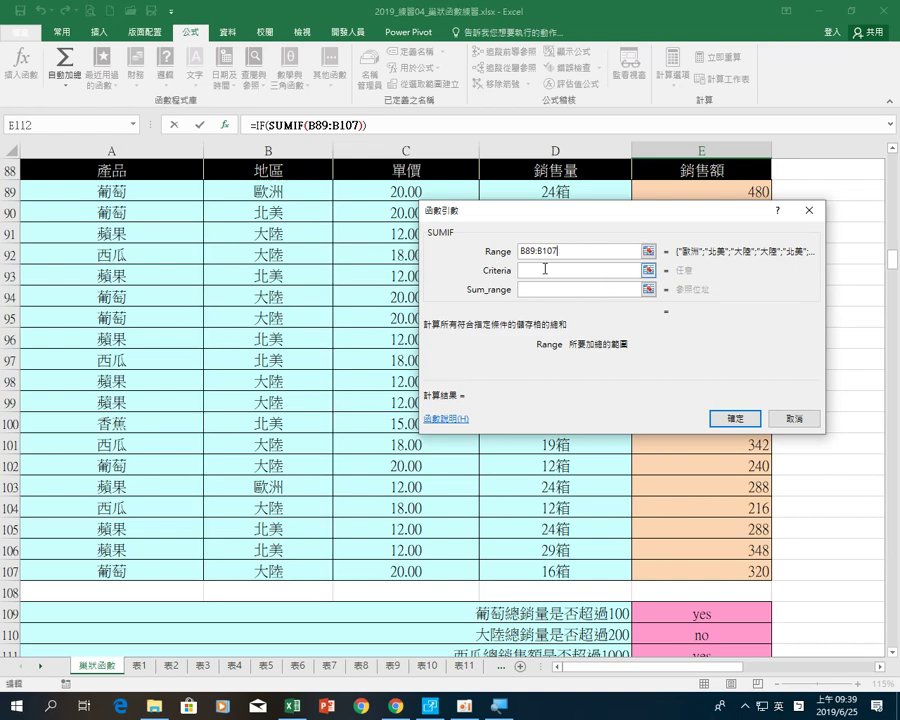
click(287, 362)
click(520, 289)
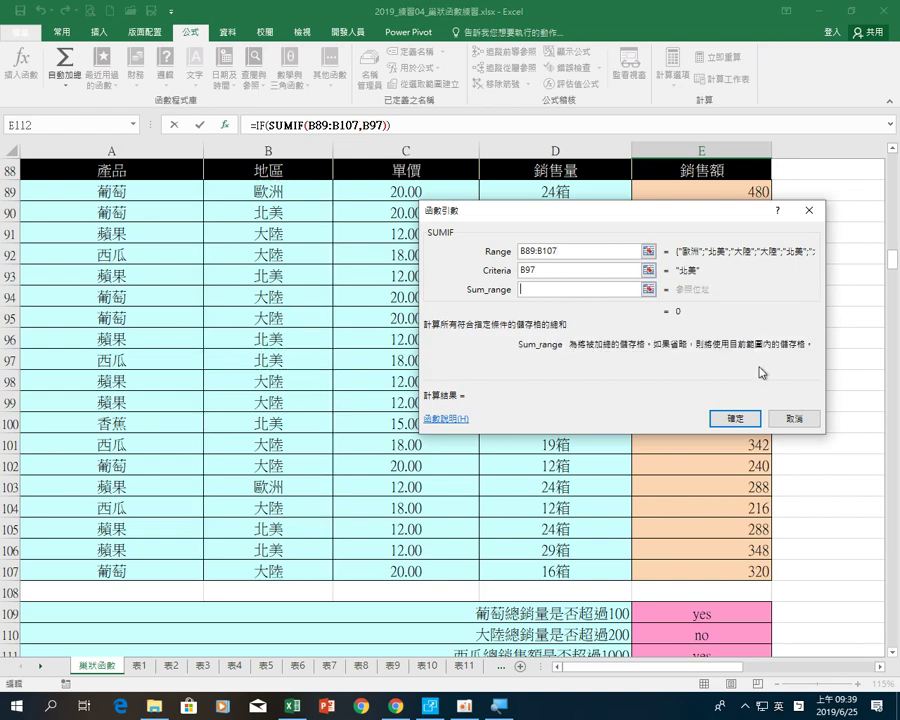
drag(760, 372, 377, 387)
scroll(563, 578, down, 1)
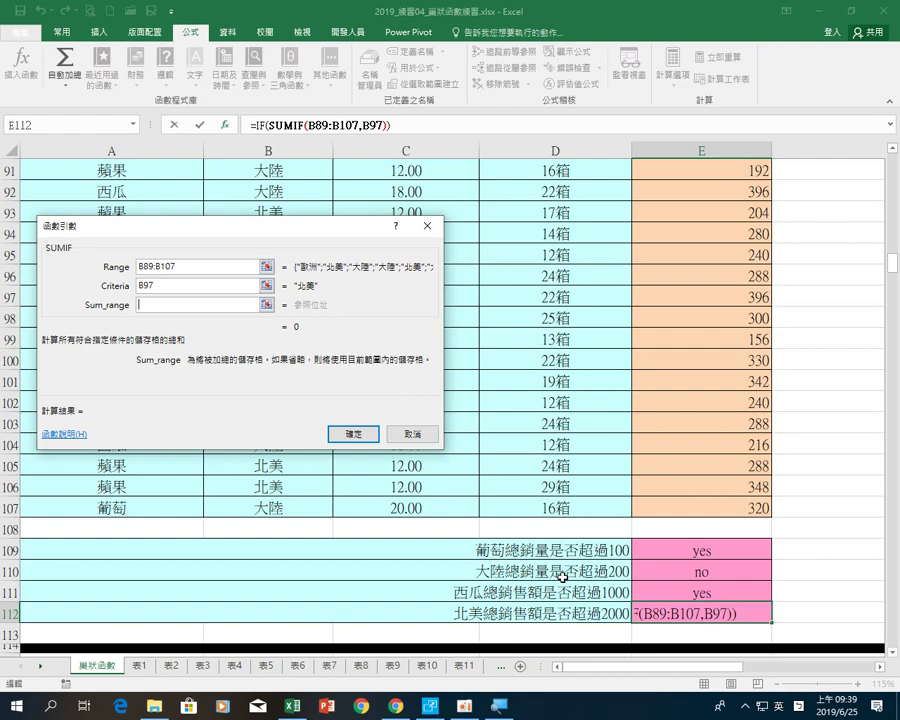
scroll(563, 578, up, 1)
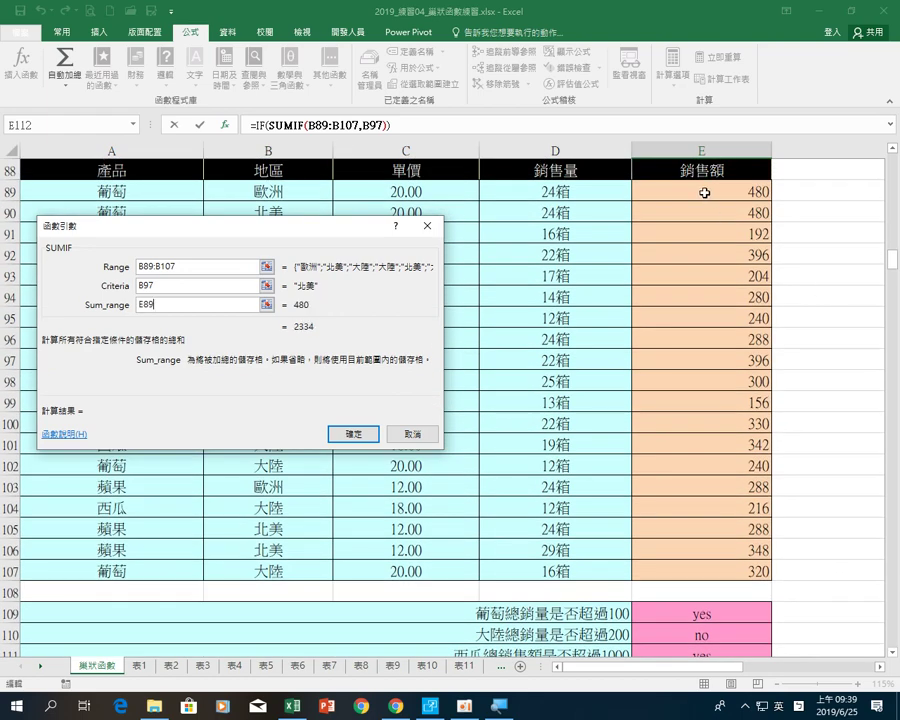
drag(703, 191, 709, 571)
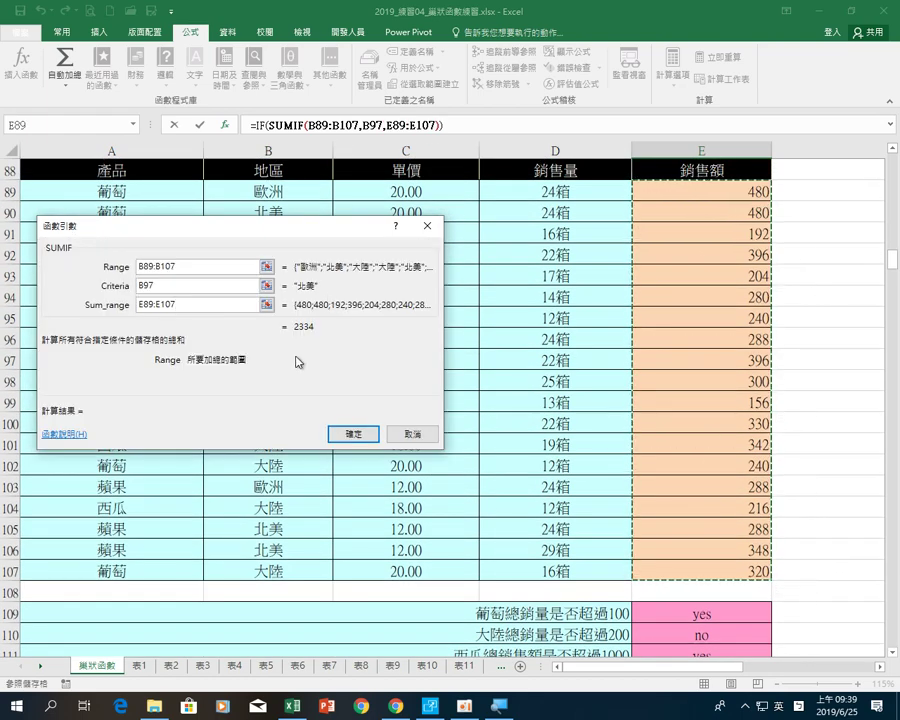
- Return to the outer IF's arguments in E112 and append >2000 to the SUMIF expression in its logical test
click(262, 125)
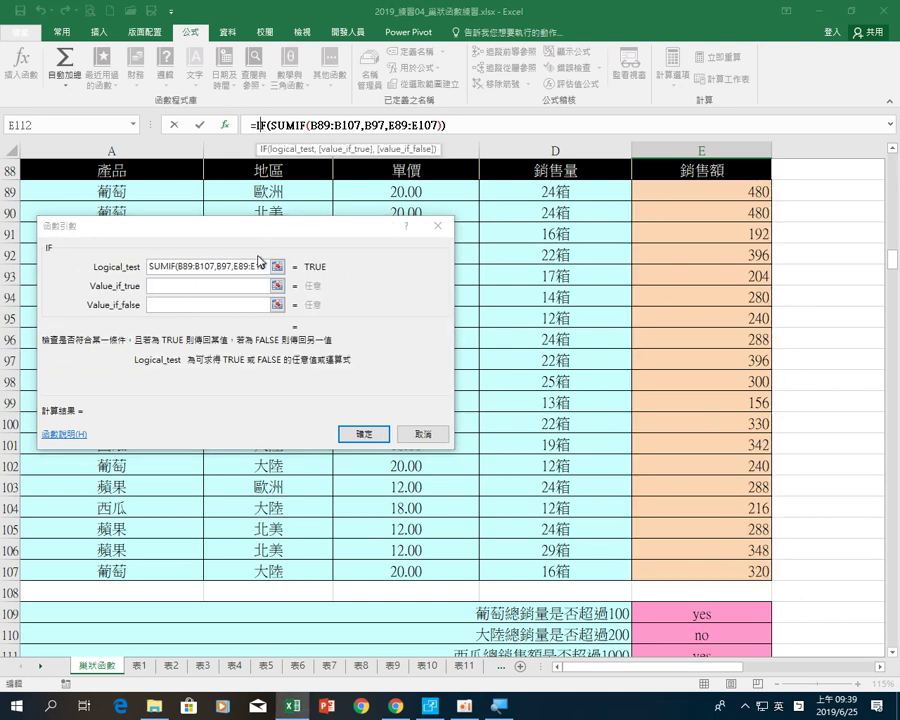
click(249, 267)
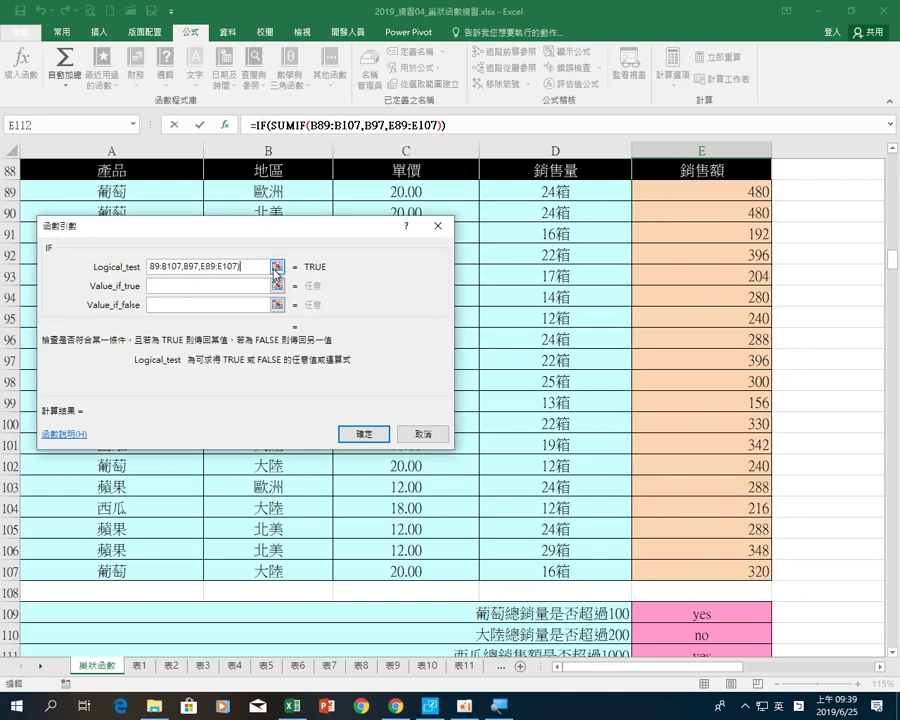
scroll(607, 432, down, 1)
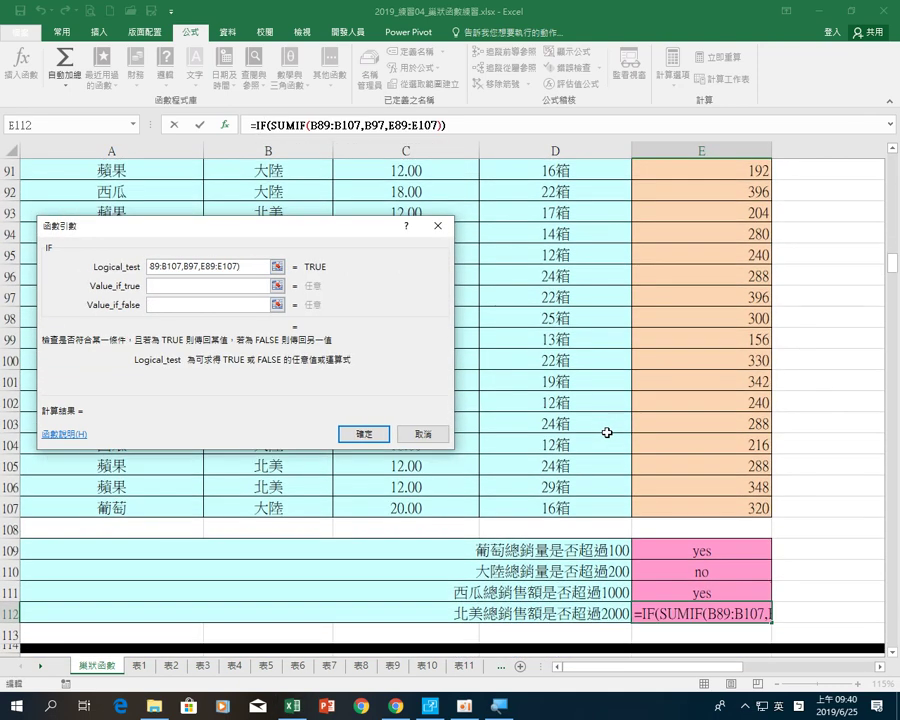
text(>2000)
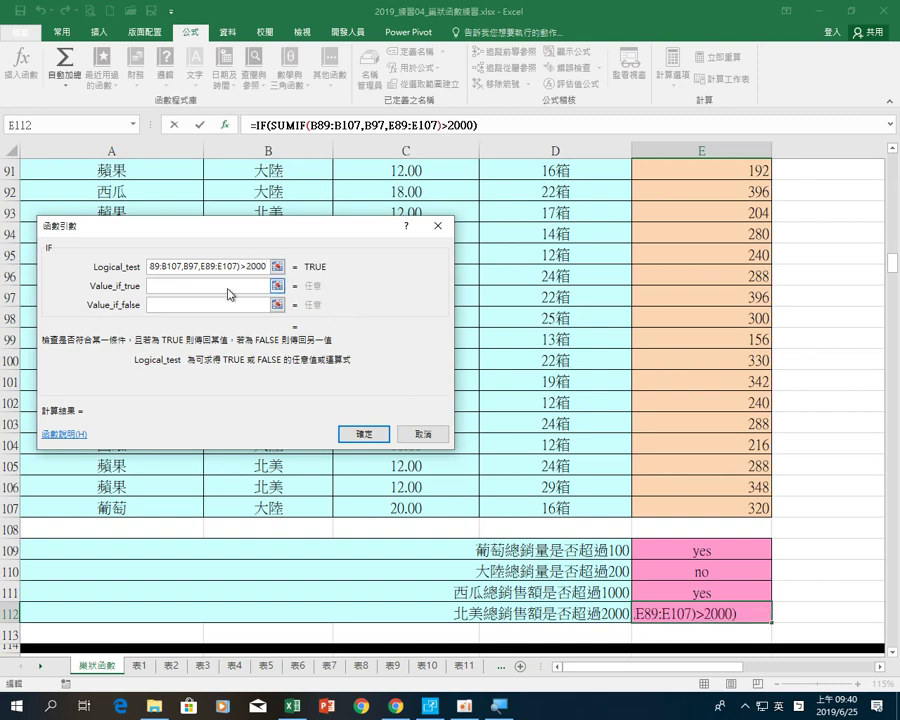
- Make the E112 IF return yes when true and no when false, and confirm the formula
click(228, 287)
text(yes)
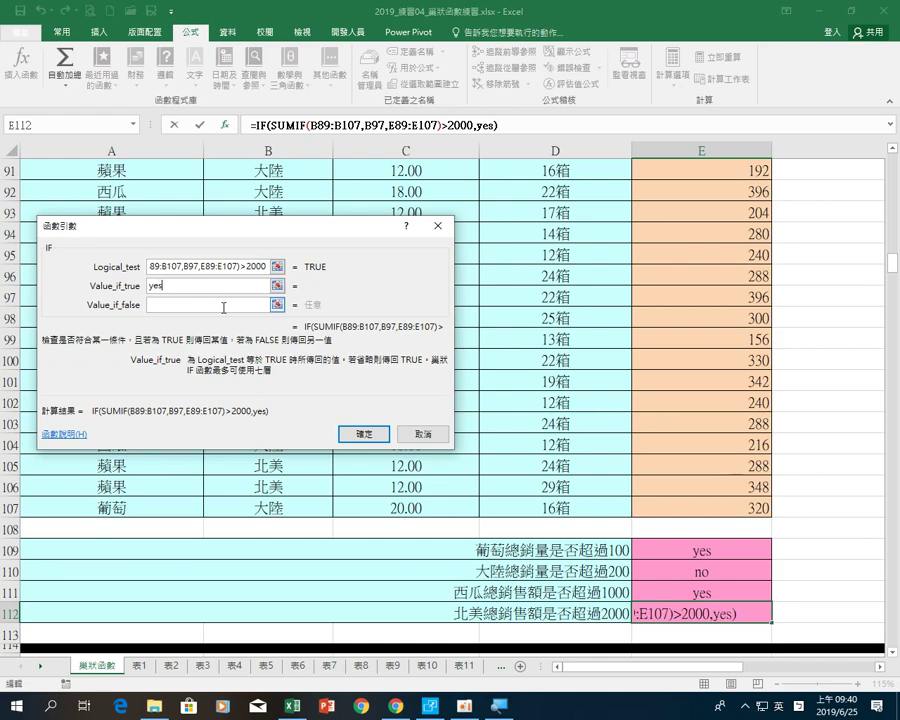
click(225, 305)
text(no)
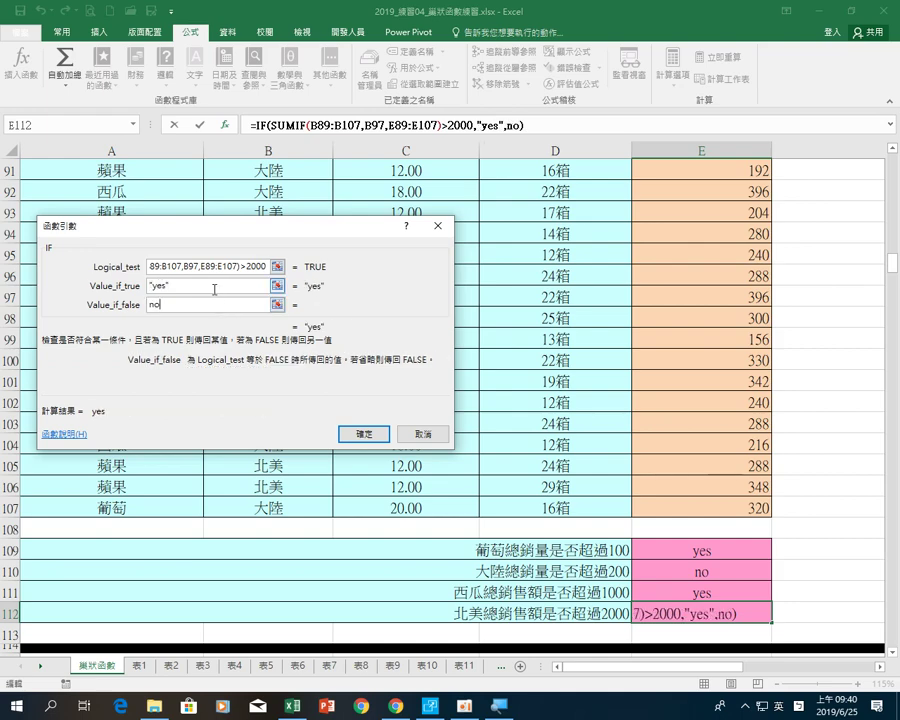
click(214, 286)
click(363, 433)
- Select F117 and examine the quarterly sales table with its empty column 前兩季平均是否大於後兩季的平均
scroll(529, 432, down, 2)
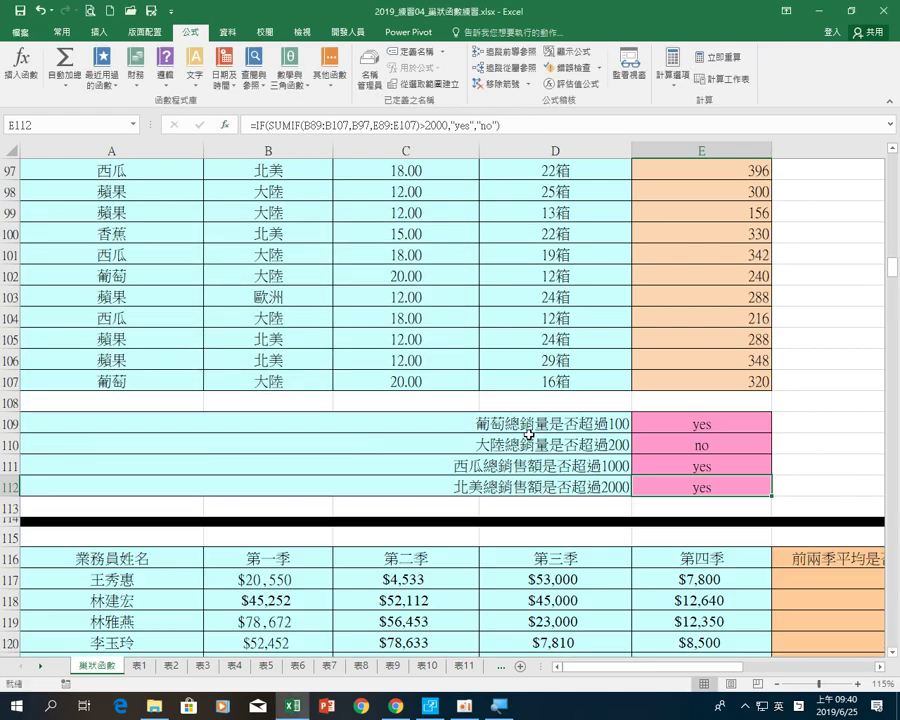
scroll(529, 432, down, 2)
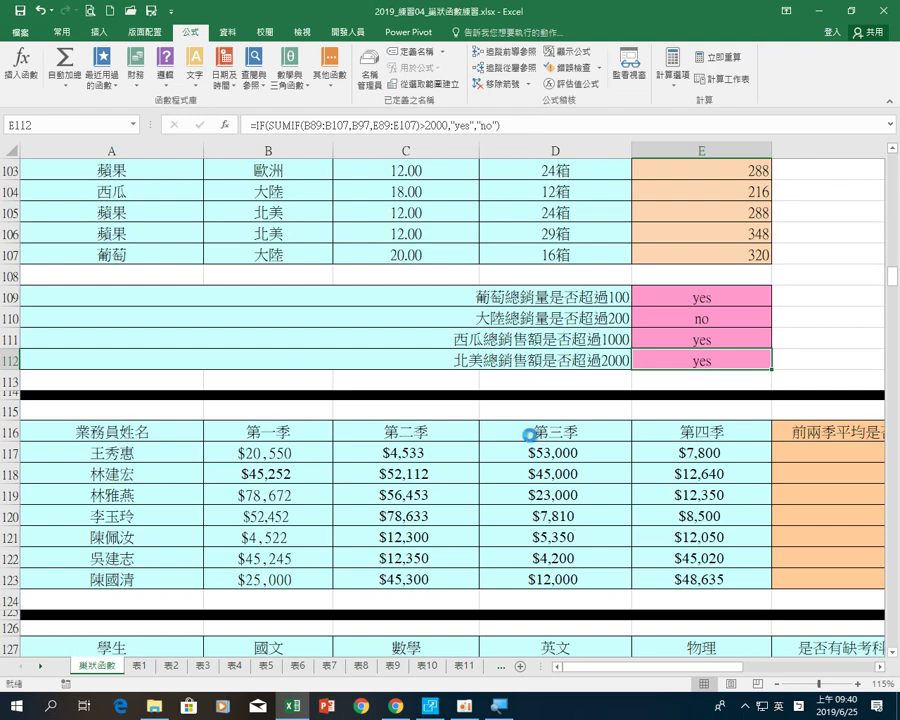
scroll(529, 432, down, 2)
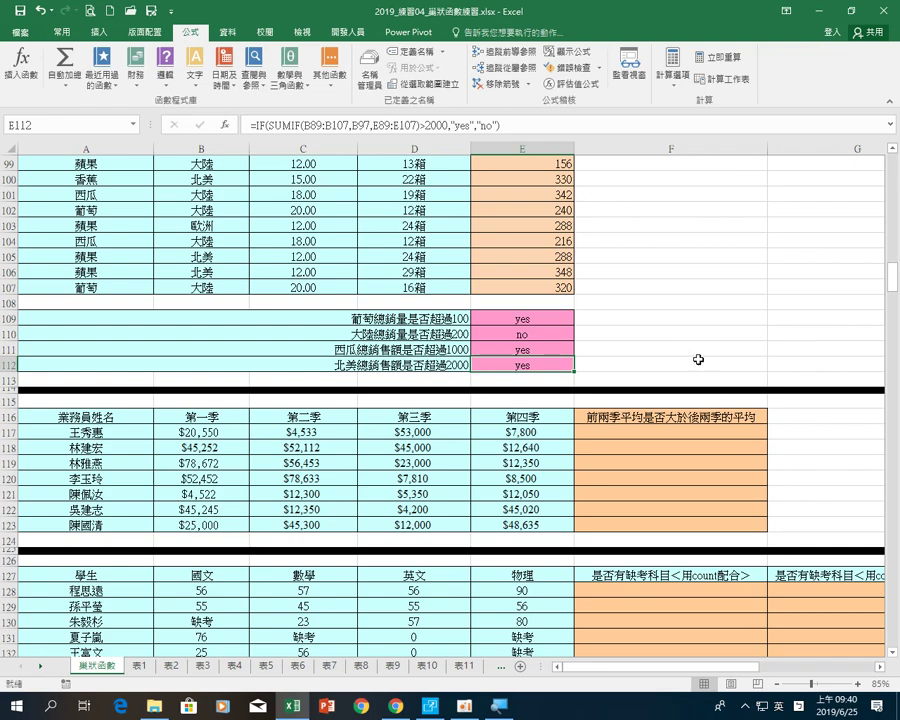
click(674, 433)
scroll(674, 433, down, 1)
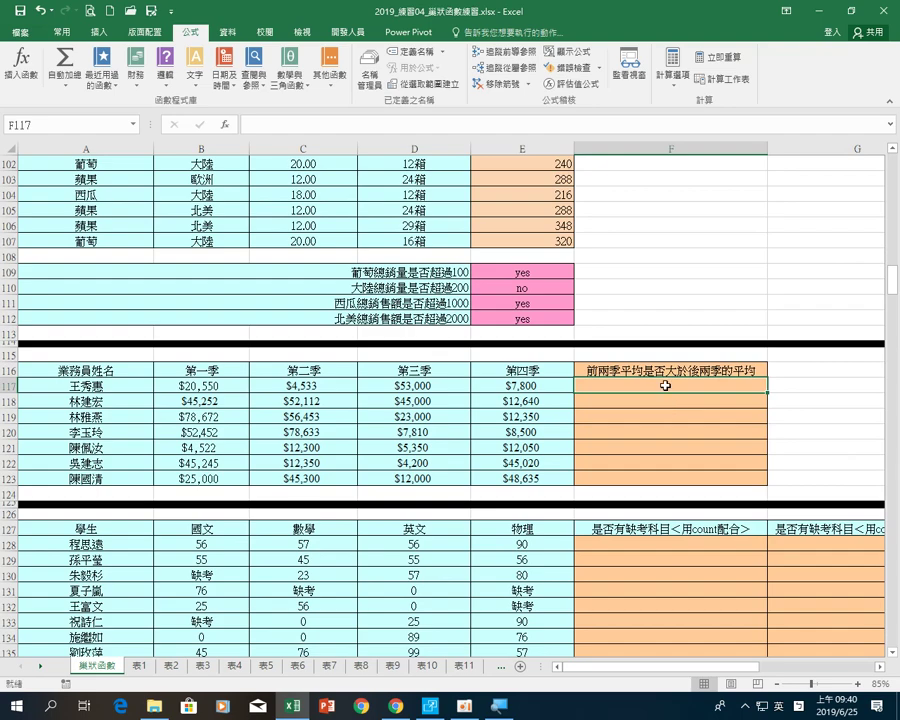
ctrl+scroll(665, 385, down, 2)
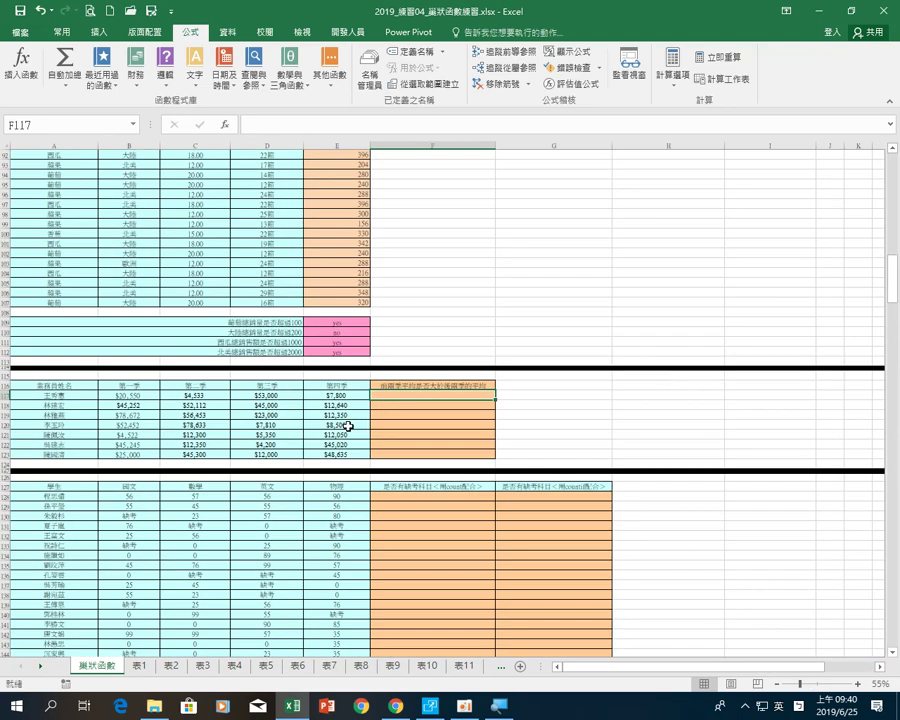
ctrl+scroll(348, 427, up, 1)
ctrl+scroll(348, 427, up, 2)
drag(625, 666, 594, 680)
ctrl+scroll(462, 220, up, 3)
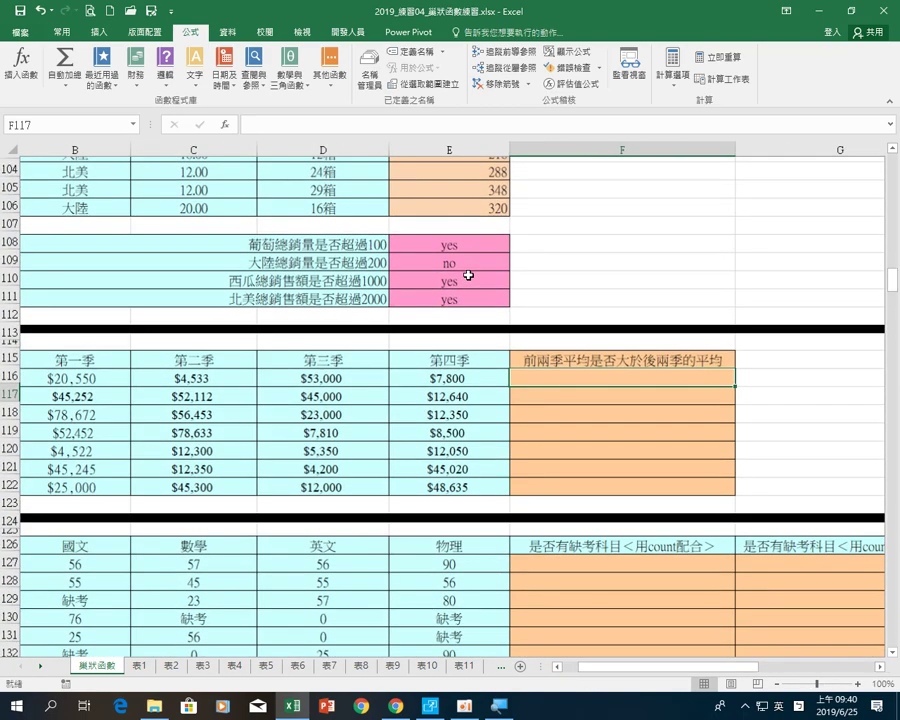
ctrl+scroll(480, 279, up, 1)
scroll(540, 317, up, 2)
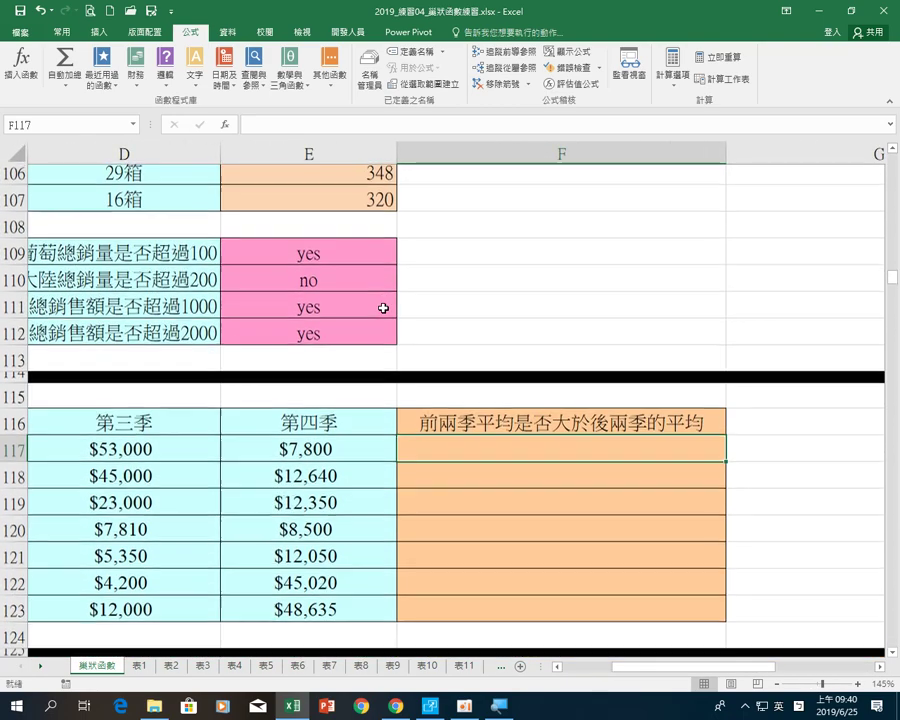
drag(689, 669, 670, 668)
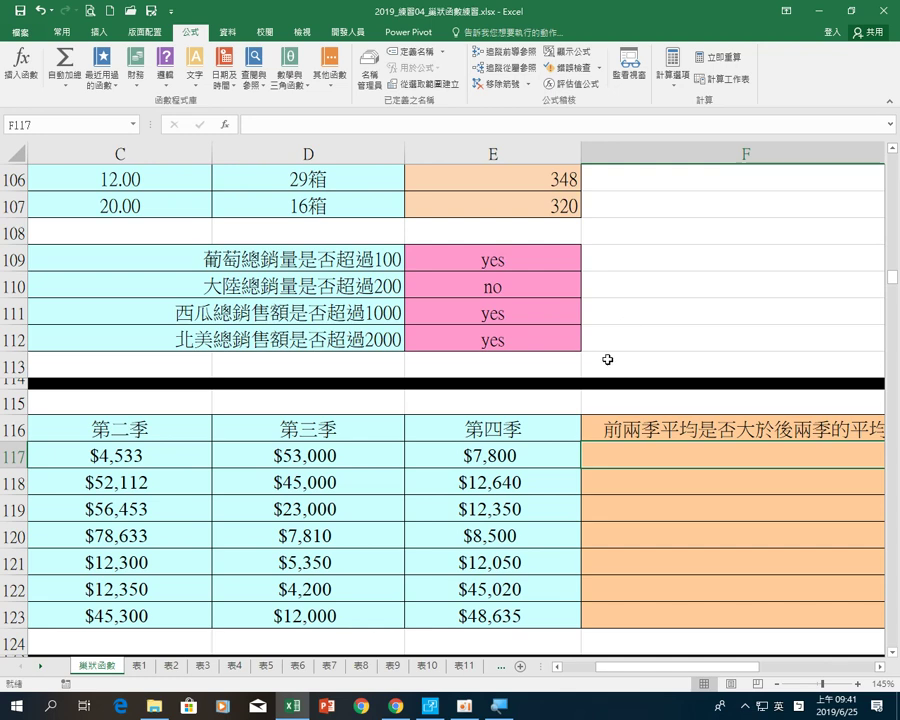
click(474, 708)
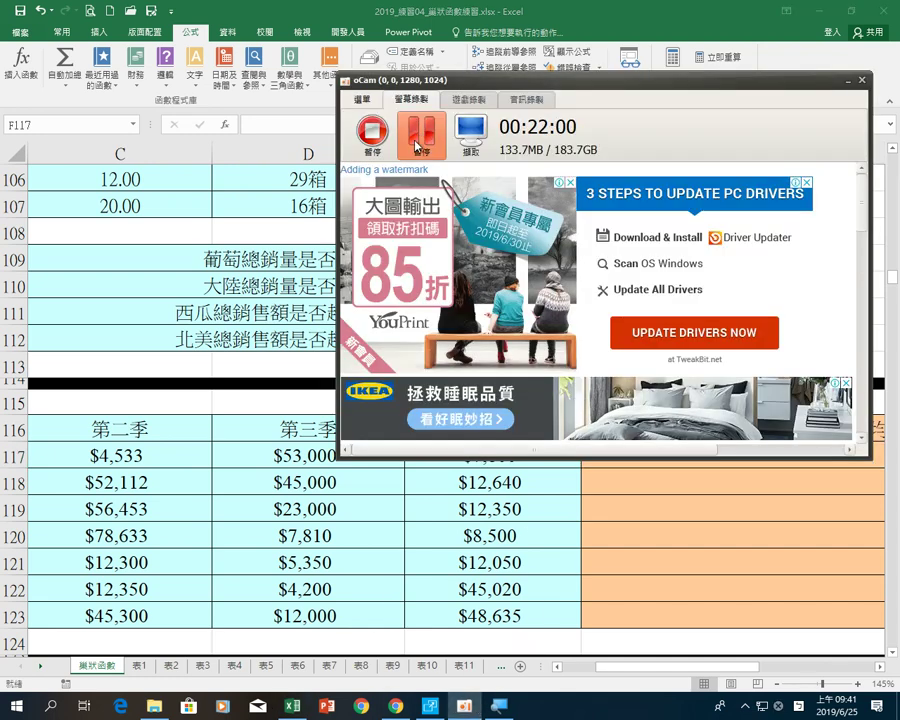